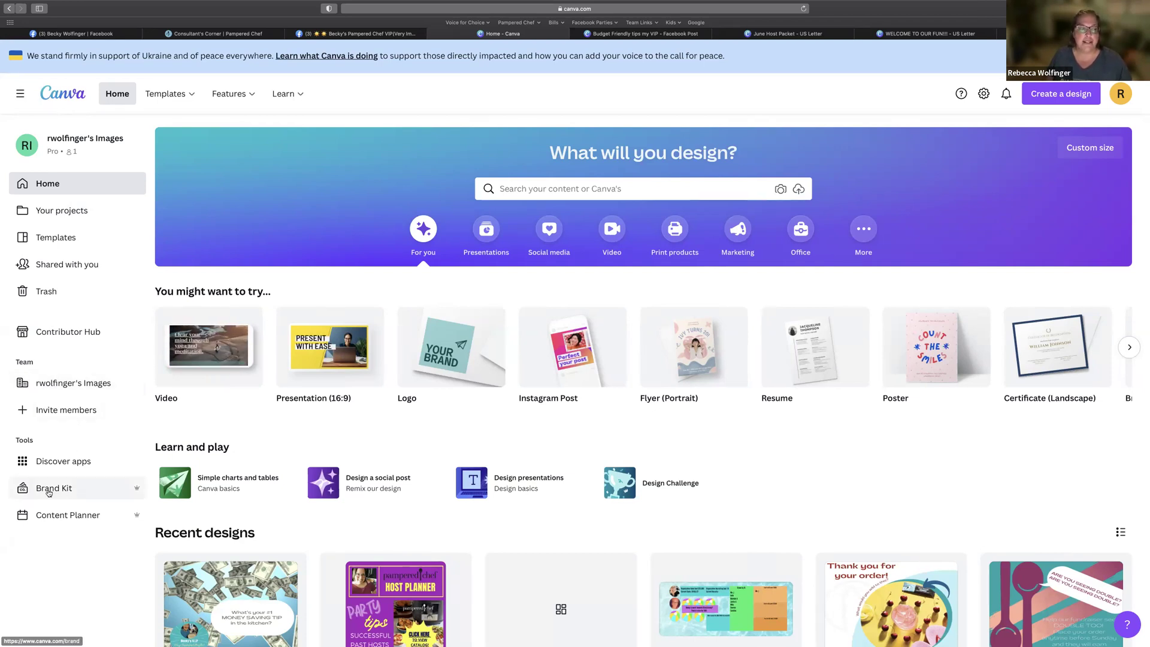
- Open the Brand Kit and look over its brand logos, colors and fonts
{"action": "left_click", "coordinate": [58, 490]}
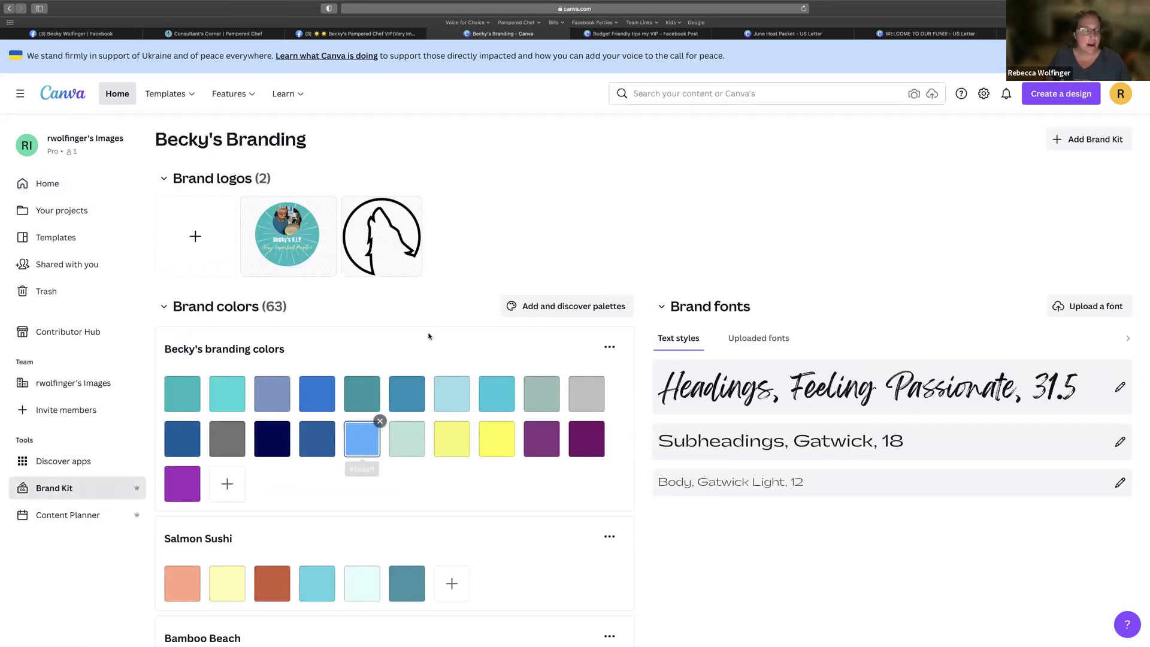
{"action": "scroll", "coordinate": [429, 337], "scroll_direction": "down", "scroll_amount": 2}
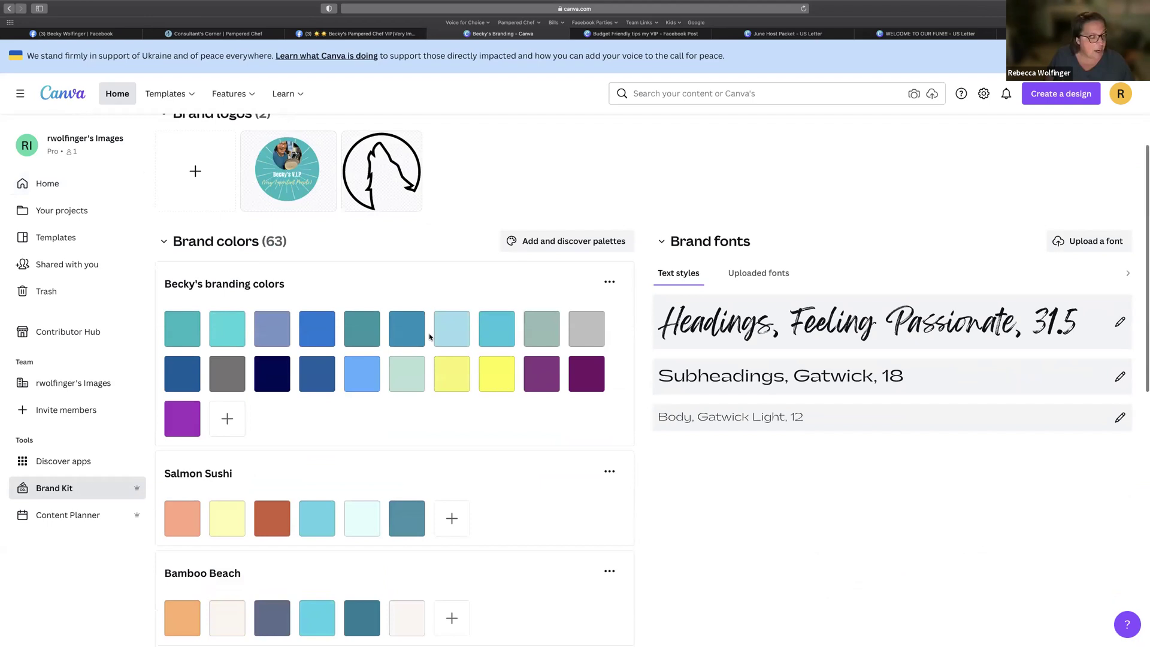
{"action": "scroll", "coordinate": [429, 278], "scroll_direction": "up", "scroll_amount": 1}
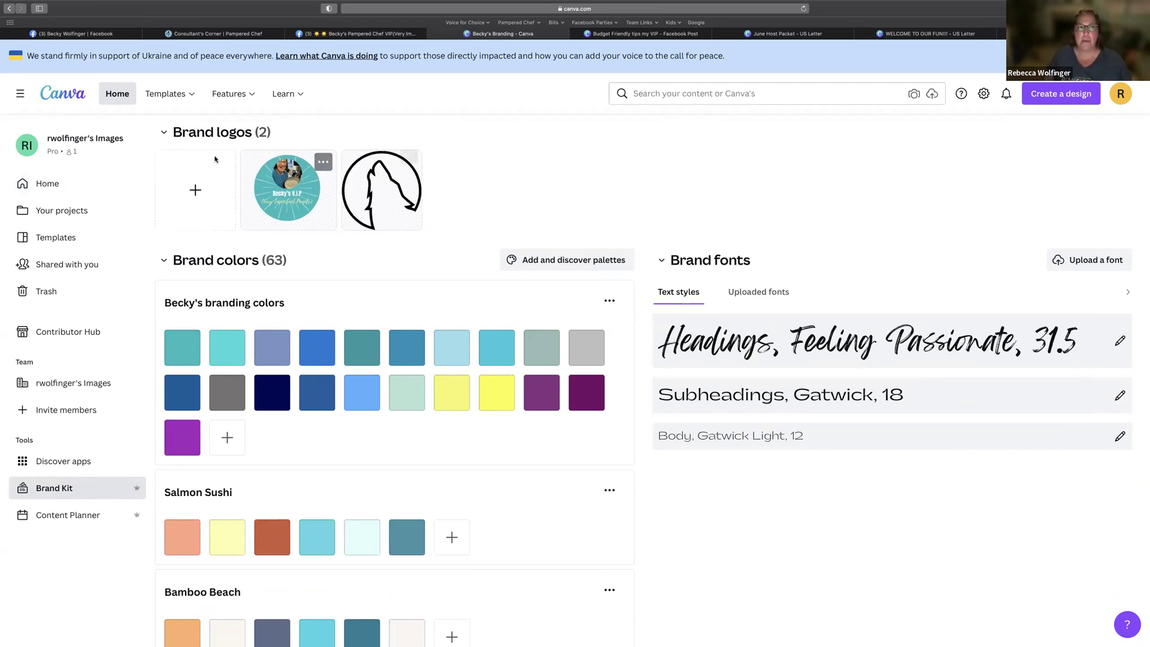
{"action": "mouse_move", "coordinate": [379, 198]}
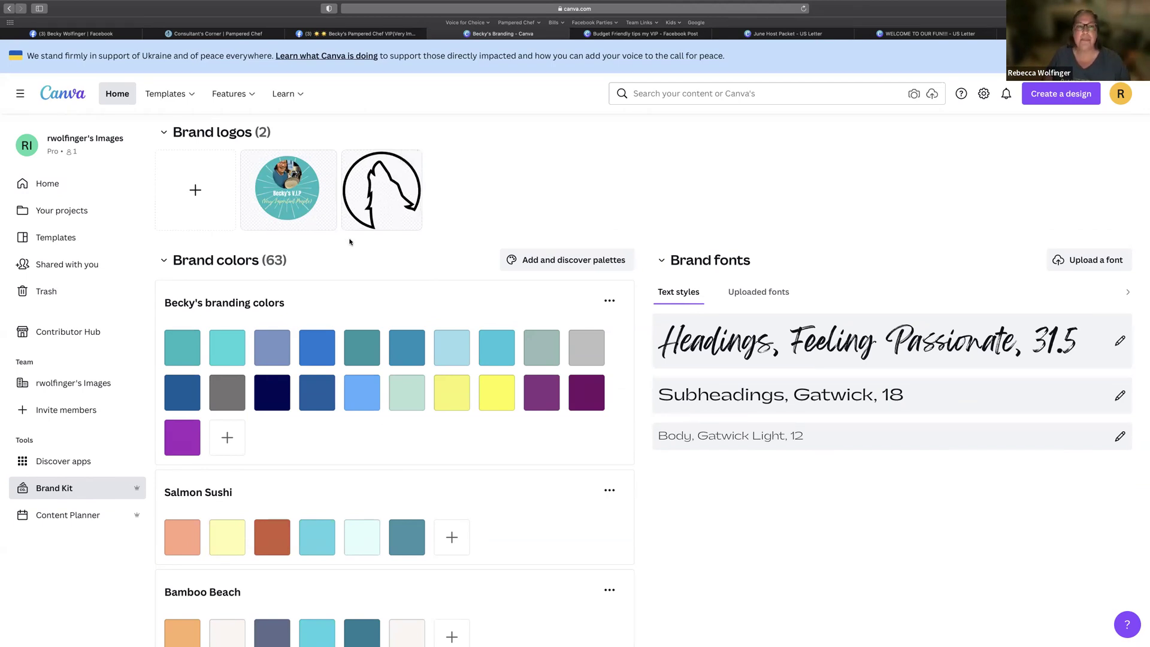
- Add a muted teal color to the first brand palette and delete that color again
{"action": "scroll", "coordinate": [500, 234], "scroll_direction": "down", "scroll_amount": 3}
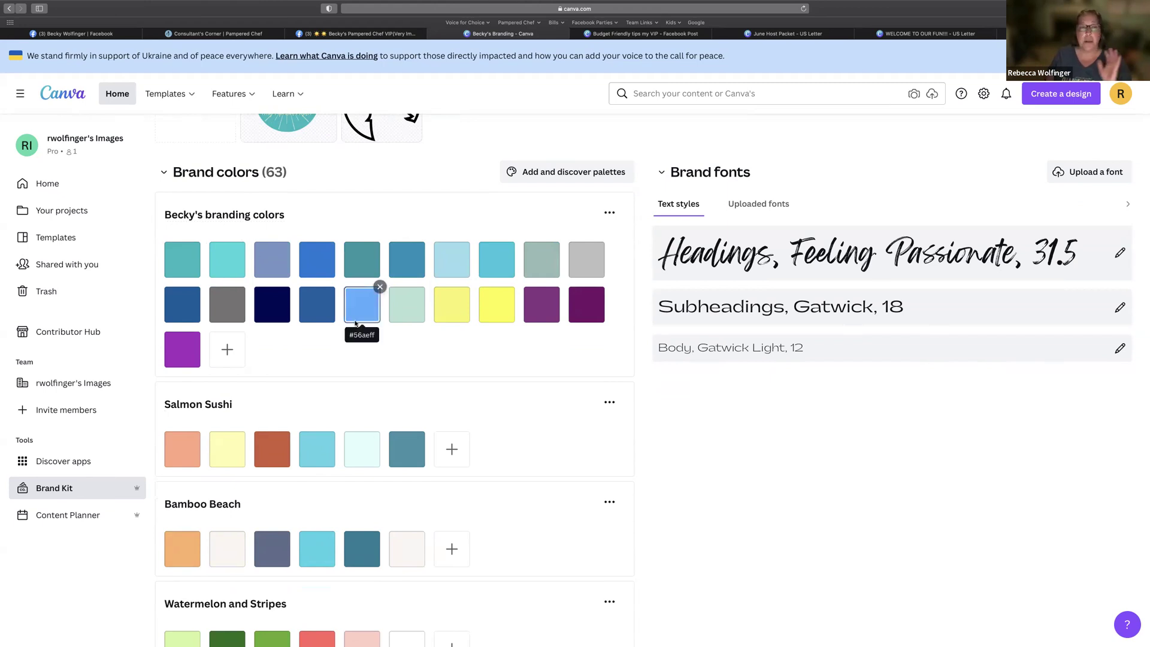
{"action": "left_click", "coordinate": [227, 349]}
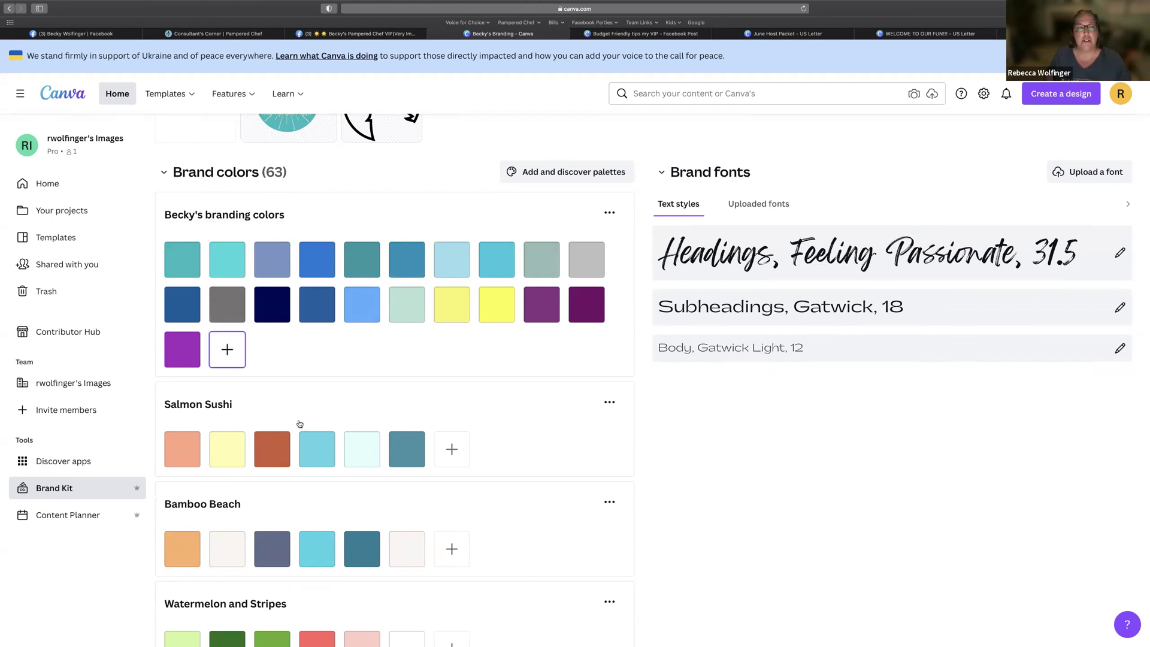
{"action": "left_click_drag", "start_coordinate": [342, 407], "coordinate": [311, 406]}
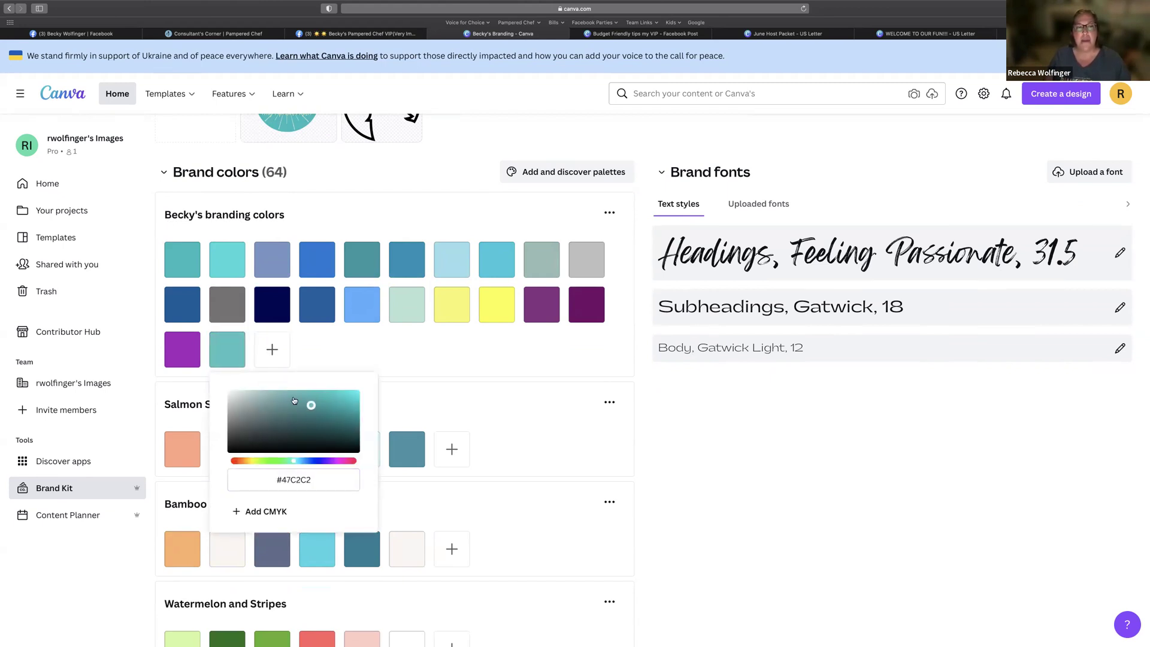
{"action": "left_click", "coordinate": [386, 342]}
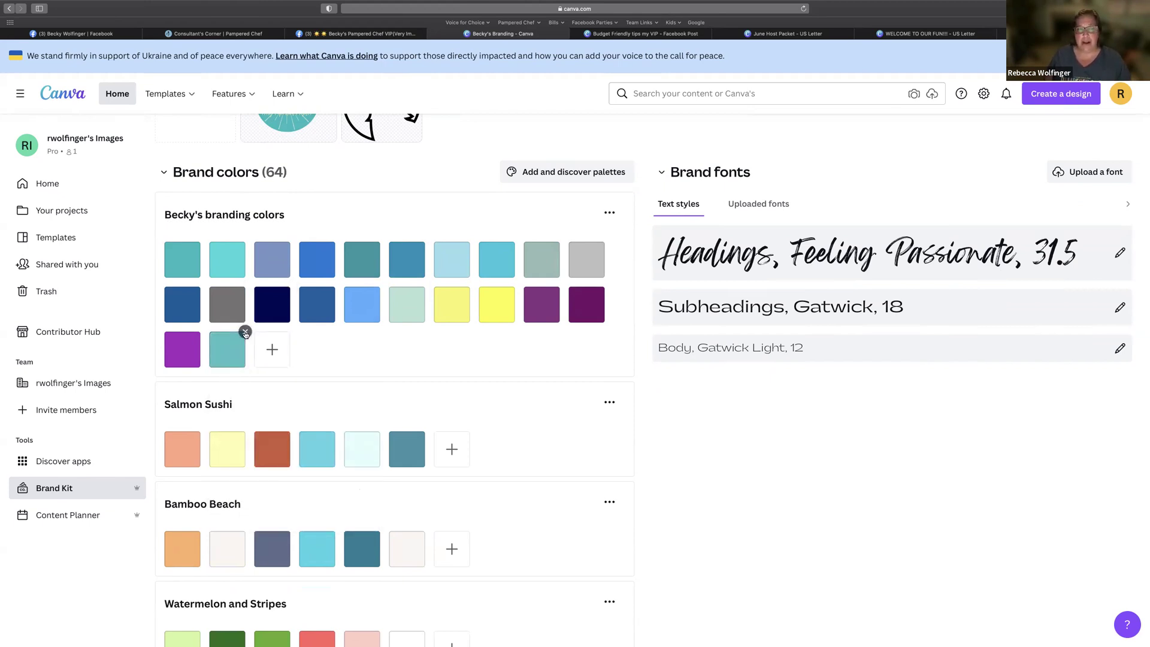
{"action": "left_click", "coordinate": [244, 333]}
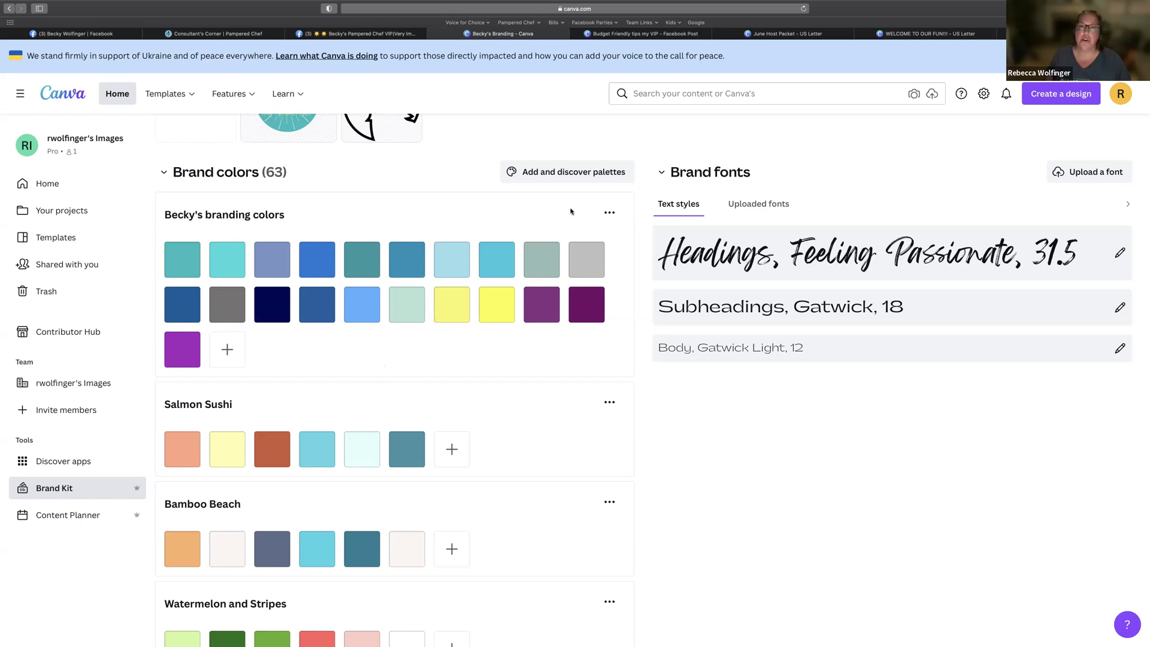
- Browse the suggested color palettes and add the Center of Life palette to the brand colors
{"action": "scroll", "coordinate": [402, 477], "scroll_direction": "down", "scroll_amount": 5}
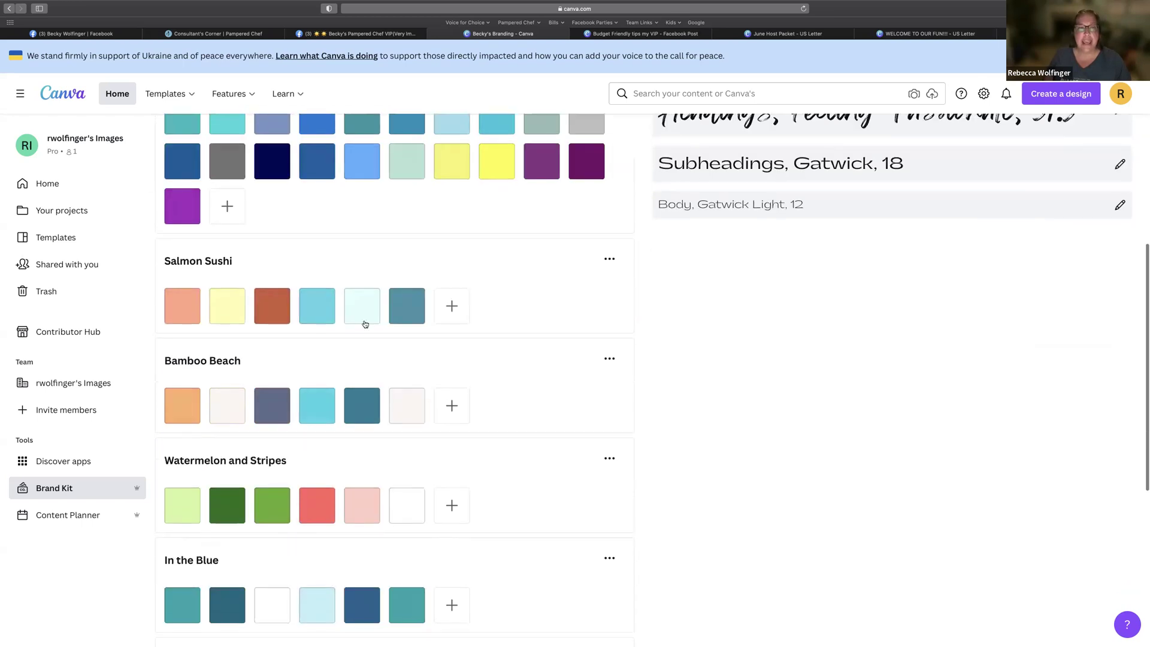
{"action": "scroll", "coordinate": [353, 527], "scroll_direction": "down", "scroll_amount": 5}
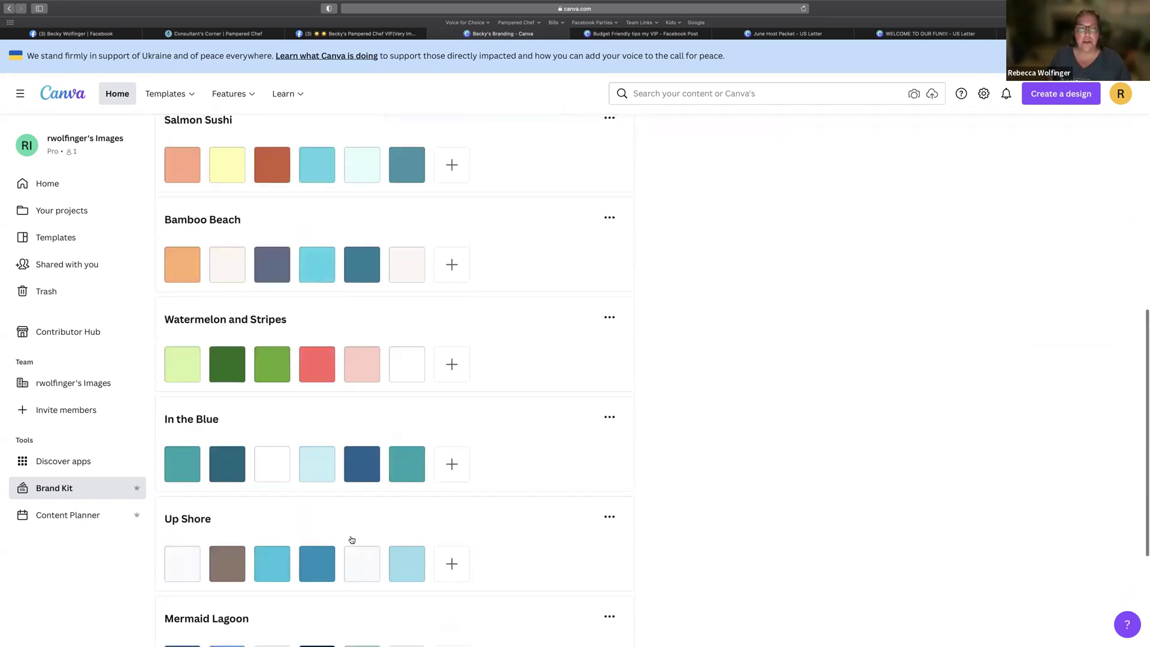
{"action": "scroll", "coordinate": [353, 527], "scroll_direction": "up", "scroll_amount": 3}
{"action": "scroll", "coordinate": [365, 446], "scroll_direction": "down", "scroll_amount": 5}
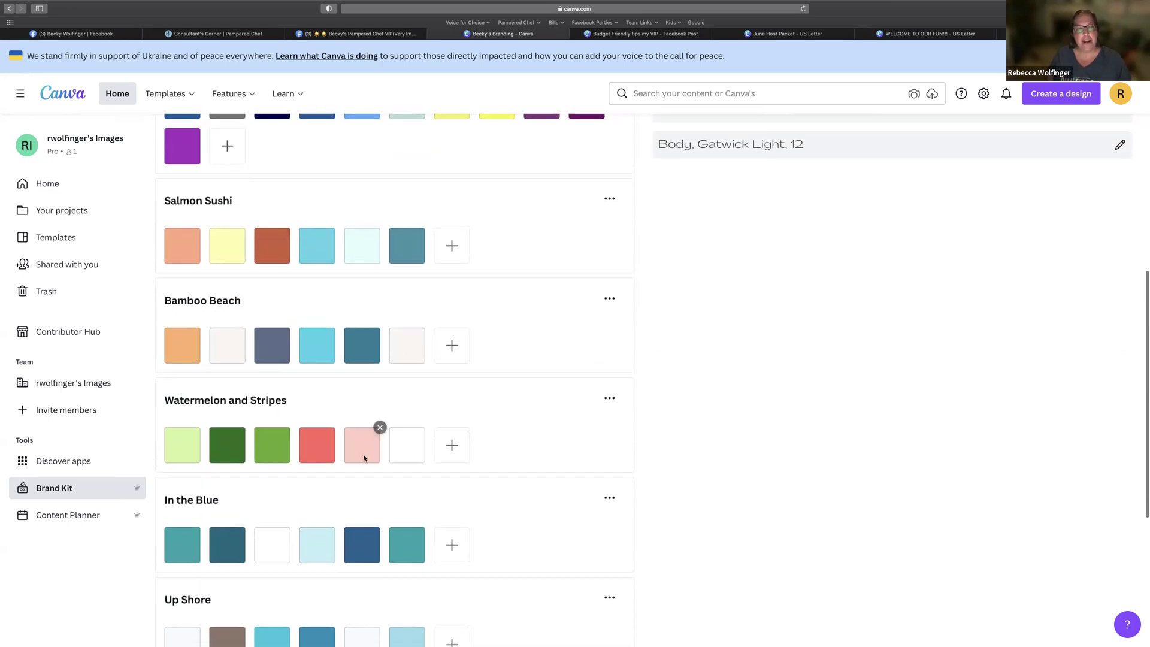
{"action": "scroll", "coordinate": [373, 502], "scroll_direction": "up", "scroll_amount": 10}
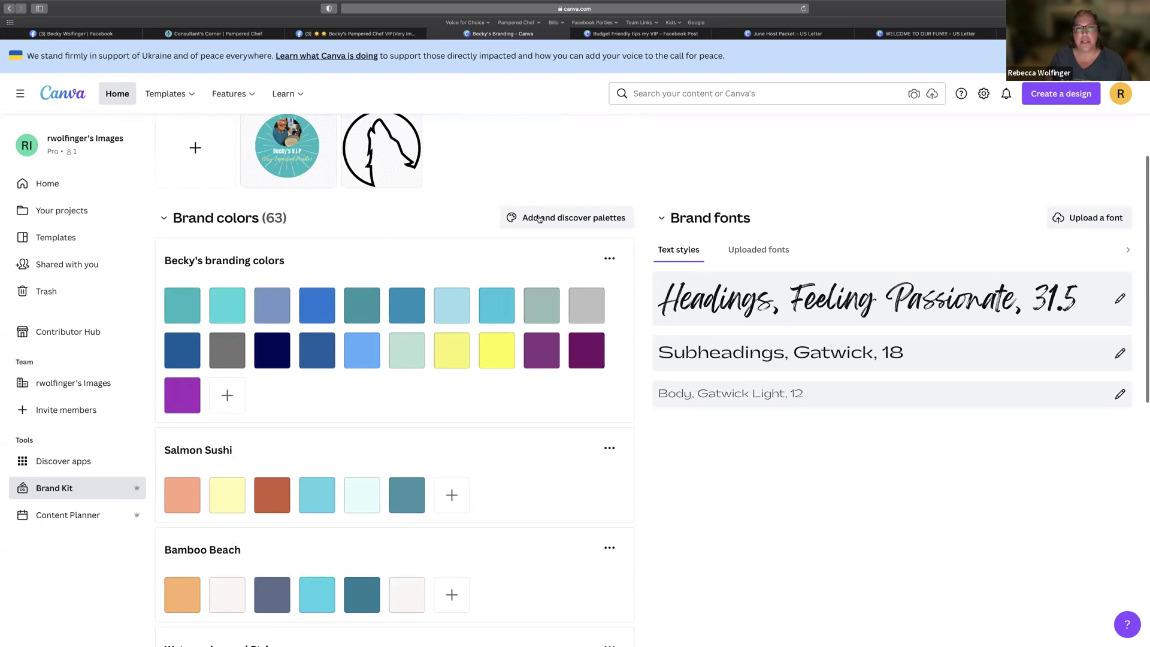
{"action": "left_click", "coordinate": [567, 222]}
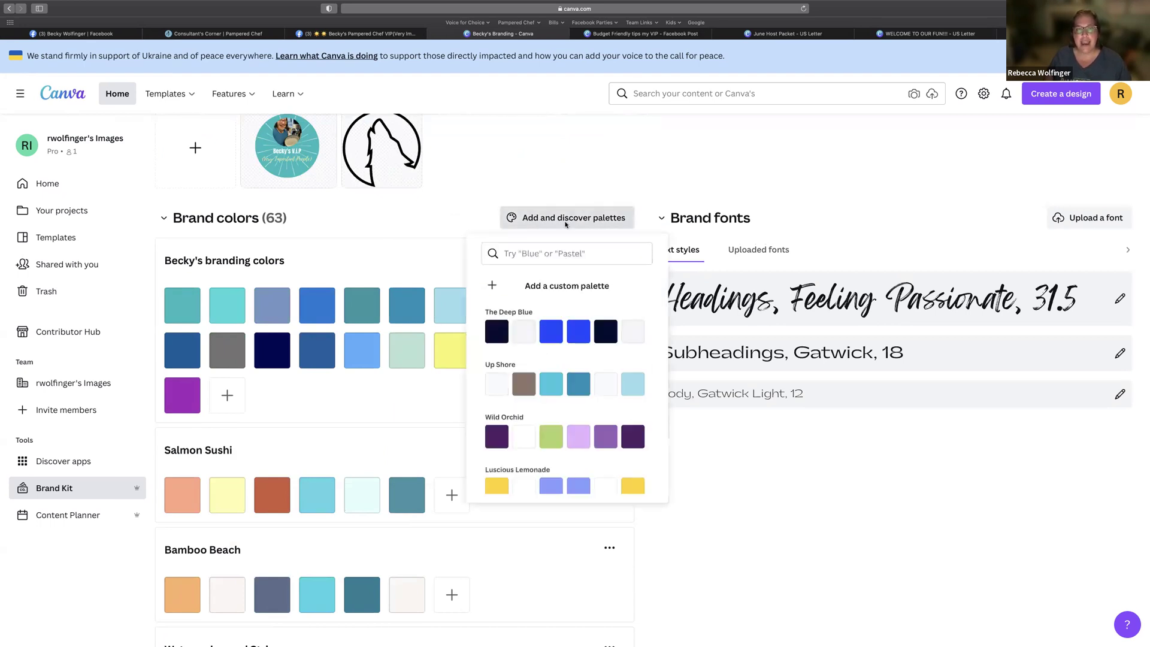
{"action": "scroll", "coordinate": [572, 320], "scroll_direction": "down", "scroll_amount": 5}
{"action": "scroll", "coordinate": [571, 319], "scroll_direction": "down", "scroll_amount": 5}
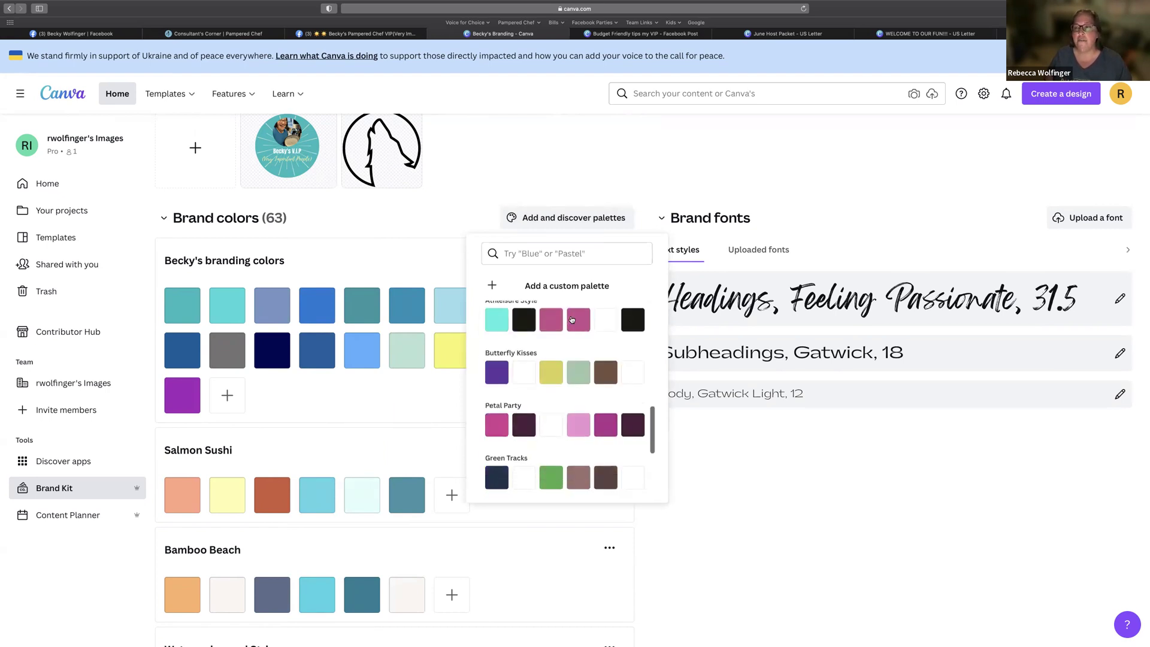
{"action": "scroll", "coordinate": [571, 319], "scroll_direction": "down", "scroll_amount": 5}
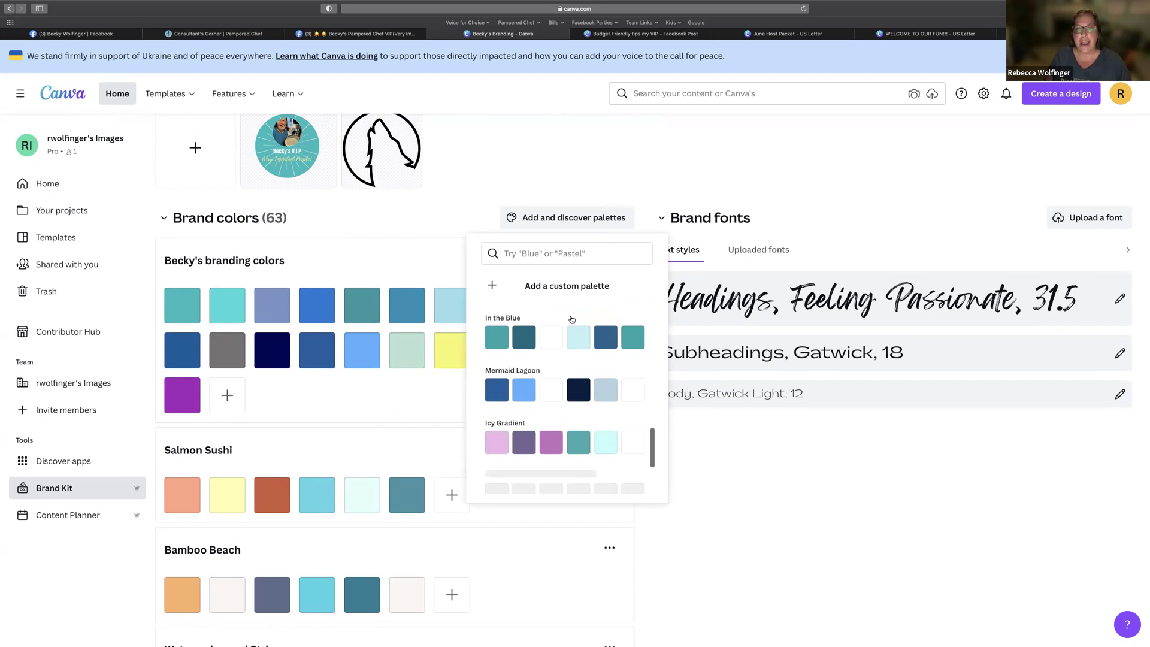
{"action": "scroll", "coordinate": [571, 320], "scroll_direction": "down", "scroll_amount": 5}
{"action": "scroll", "coordinate": [572, 320], "scroll_direction": "down", "scroll_amount": 4}
{"action": "scroll", "coordinate": [553, 402], "scroll_direction": "down", "scroll_amount": 1}
{"action": "left_click", "coordinate": [551, 409]}
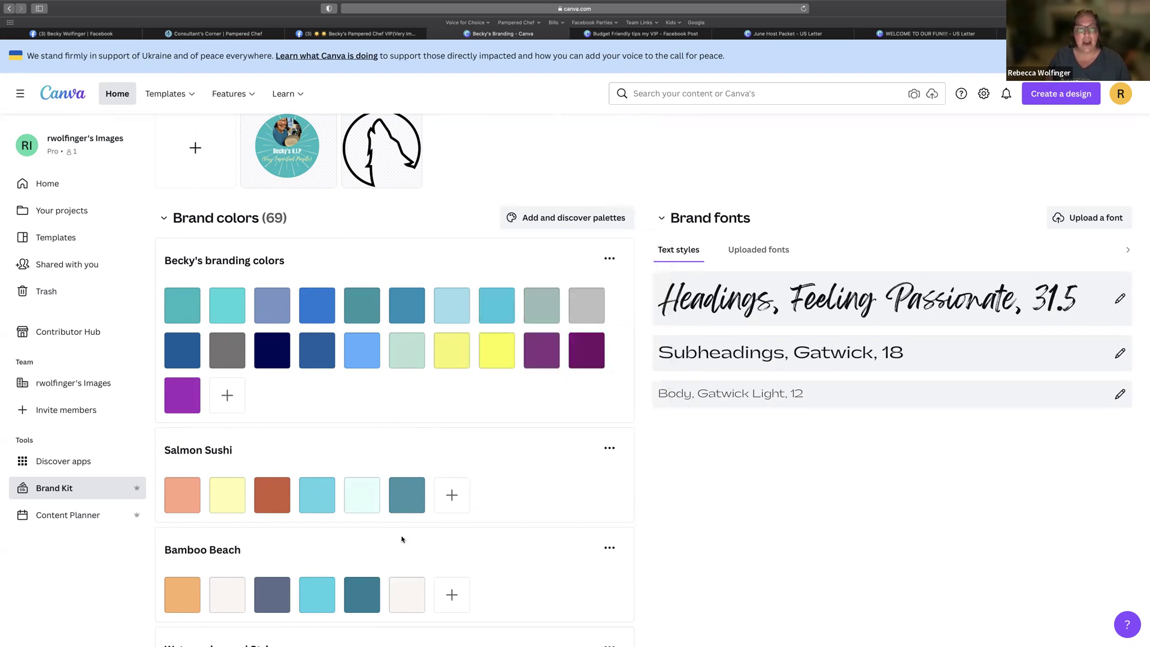
- Reorder the brand palettes so that Center of Life sits directly below Salmon Sushi
{"action": "scroll", "coordinate": [404, 536], "scroll_direction": "down", "scroll_amount": 10}
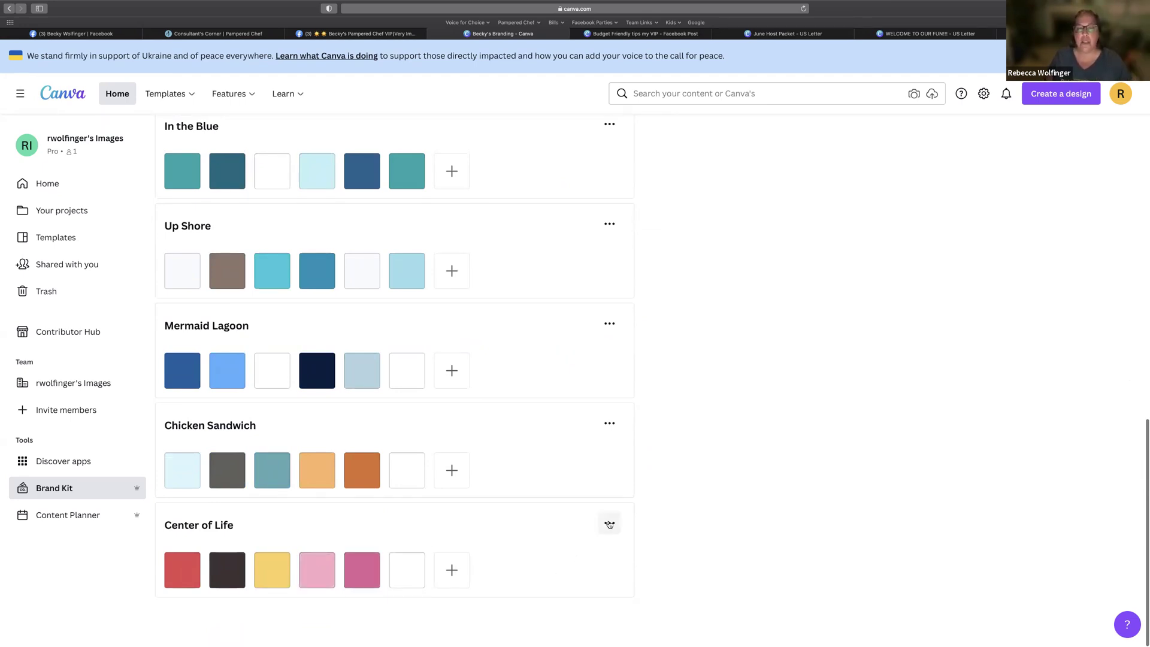
{"action": "left_click", "coordinate": [608, 523]}
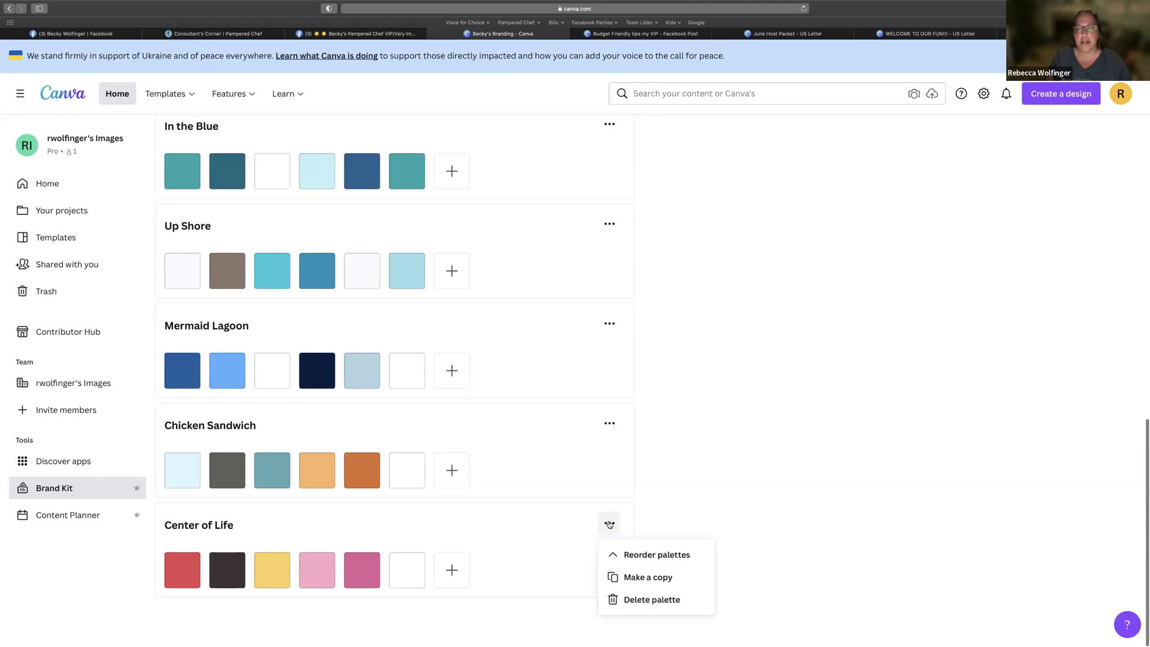
{"action": "left_click", "coordinate": [644, 556]}
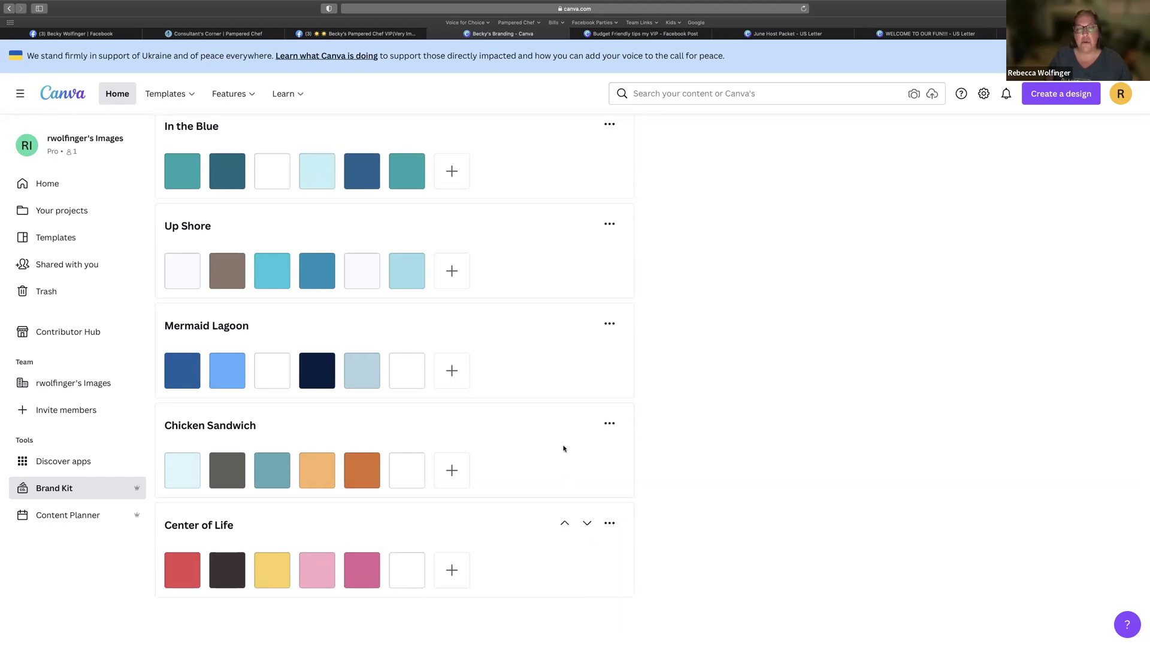
{"action": "left_click", "coordinate": [564, 420]}
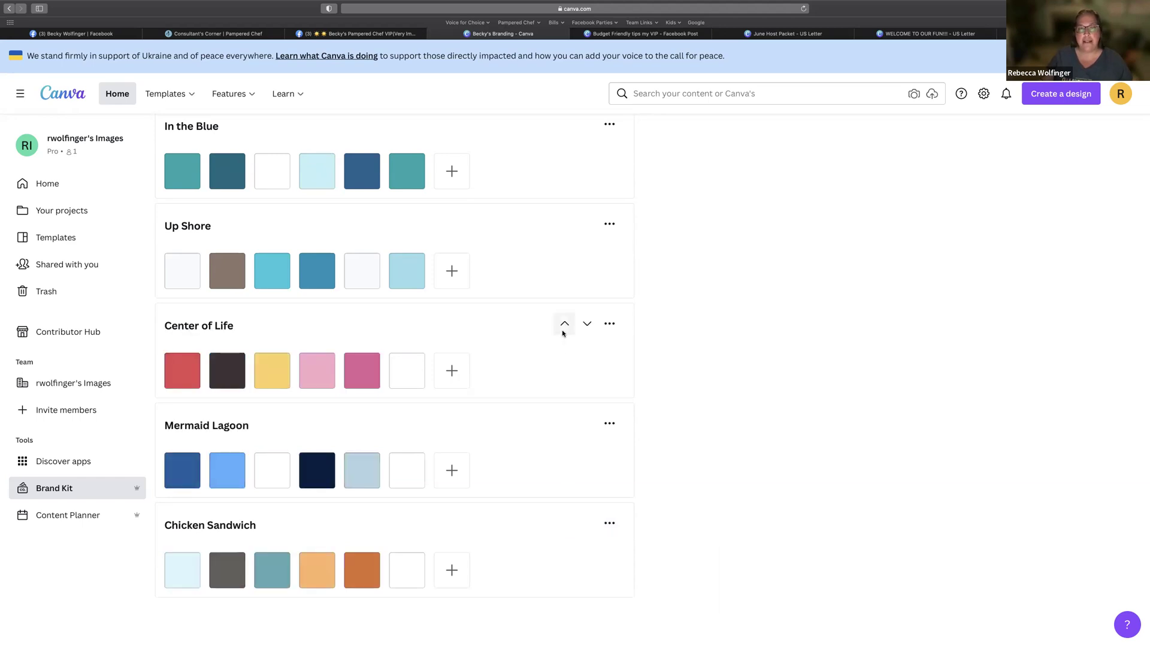
{"action": "left_click", "coordinate": [564, 324]}
{"action": "scroll", "coordinate": [563, 418], "scroll_direction": "up", "scroll_amount": 2}
{"action": "scroll", "coordinate": [563, 419], "scroll_direction": "up", "scroll_amount": 1}
{"action": "left_click", "coordinate": [565, 399]}
{"action": "left_click", "coordinate": [564, 297]}
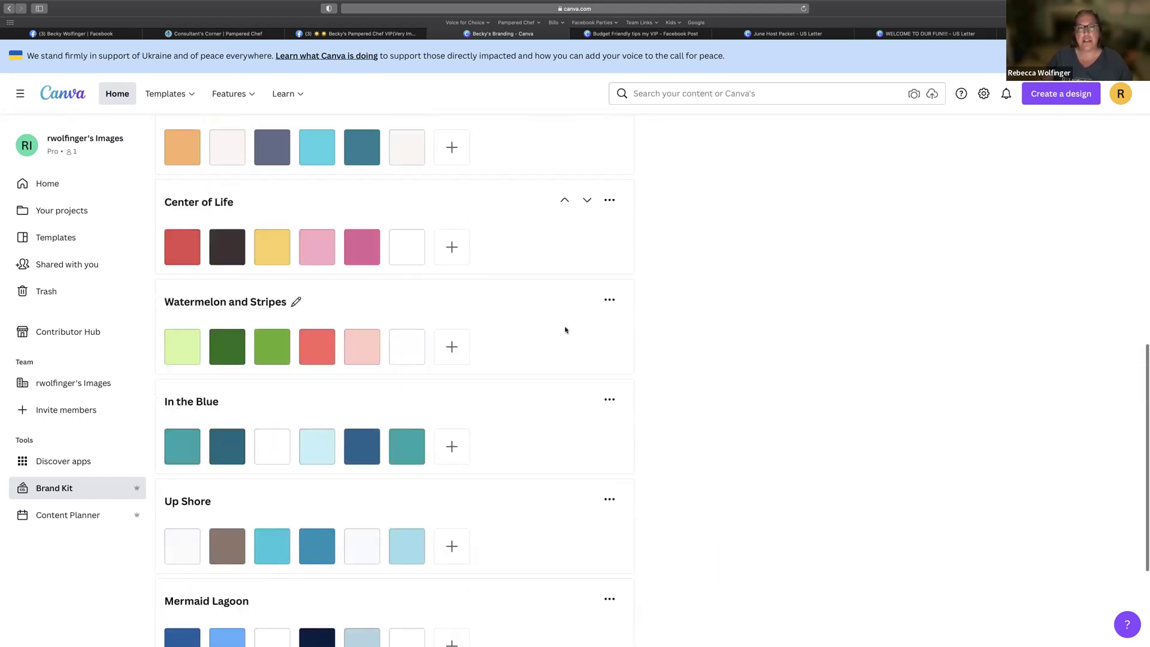
{"action": "scroll", "coordinate": [565, 330], "scroll_direction": "up", "scroll_amount": 2}
{"action": "scroll", "coordinate": [565, 330], "scroll_direction": "up", "scroll_amount": 1}
{"action": "left_click", "coordinate": [563, 366]}
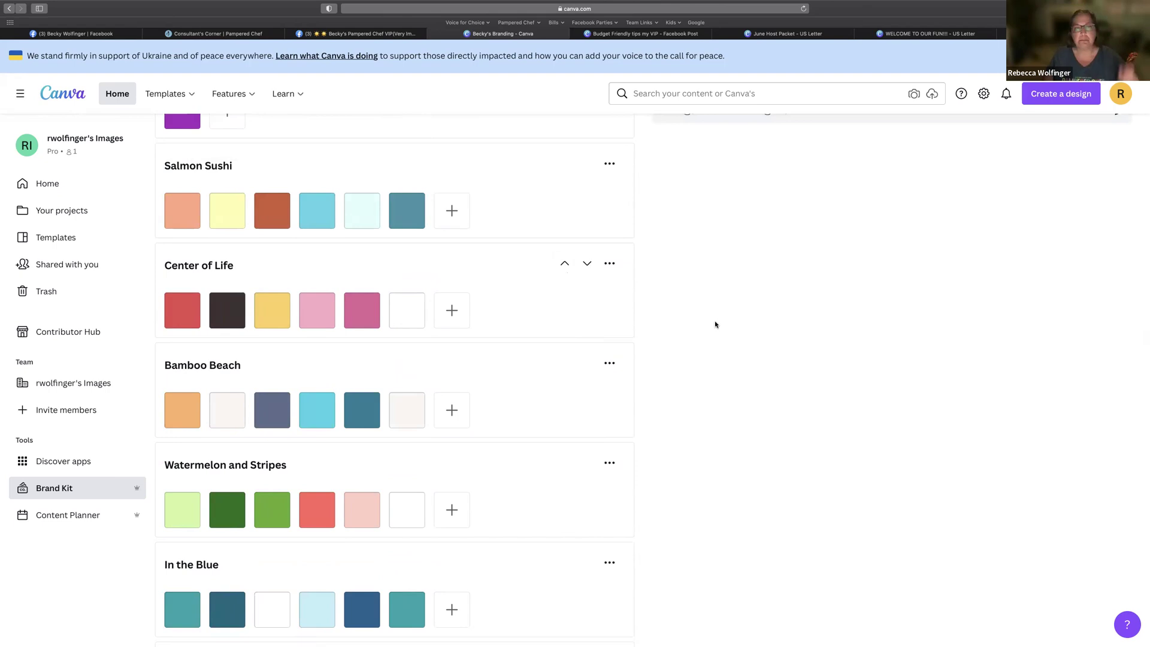
- Examine the font choices for the Headings text style and leave its font as it is
{"action": "scroll", "coordinate": [706, 333], "scroll_direction": "up", "scroll_amount": 3}
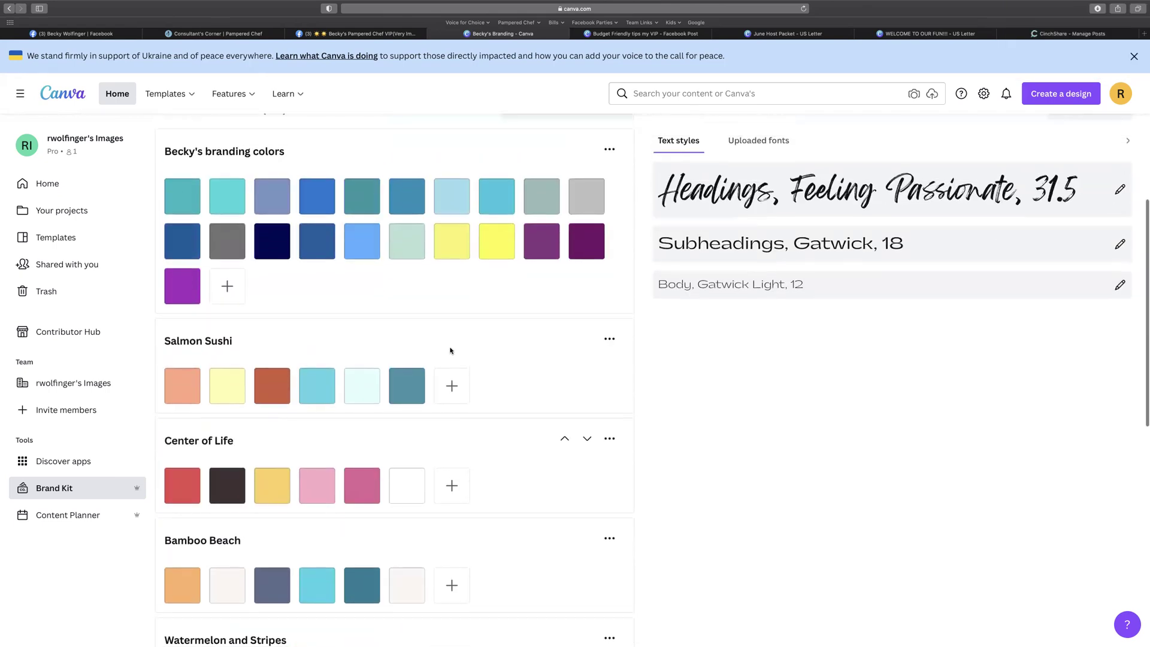
{"action": "scroll", "coordinate": [847, 426], "scroll_direction": "up", "scroll_amount": 2}
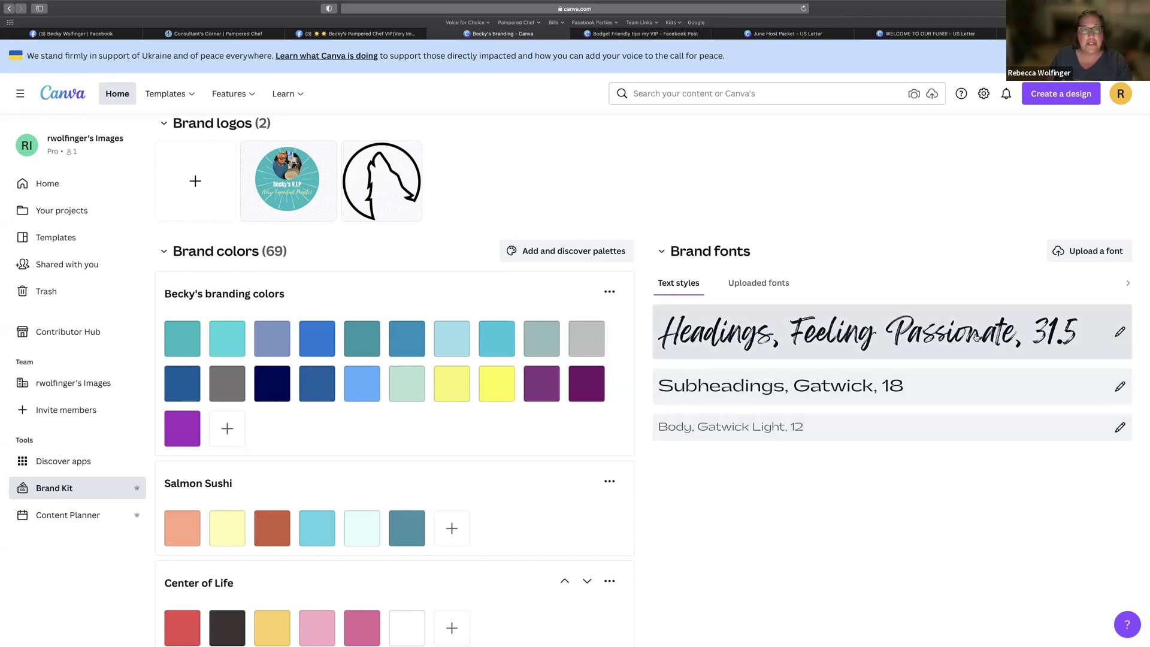
{"action": "left_click", "coordinate": [1119, 331]}
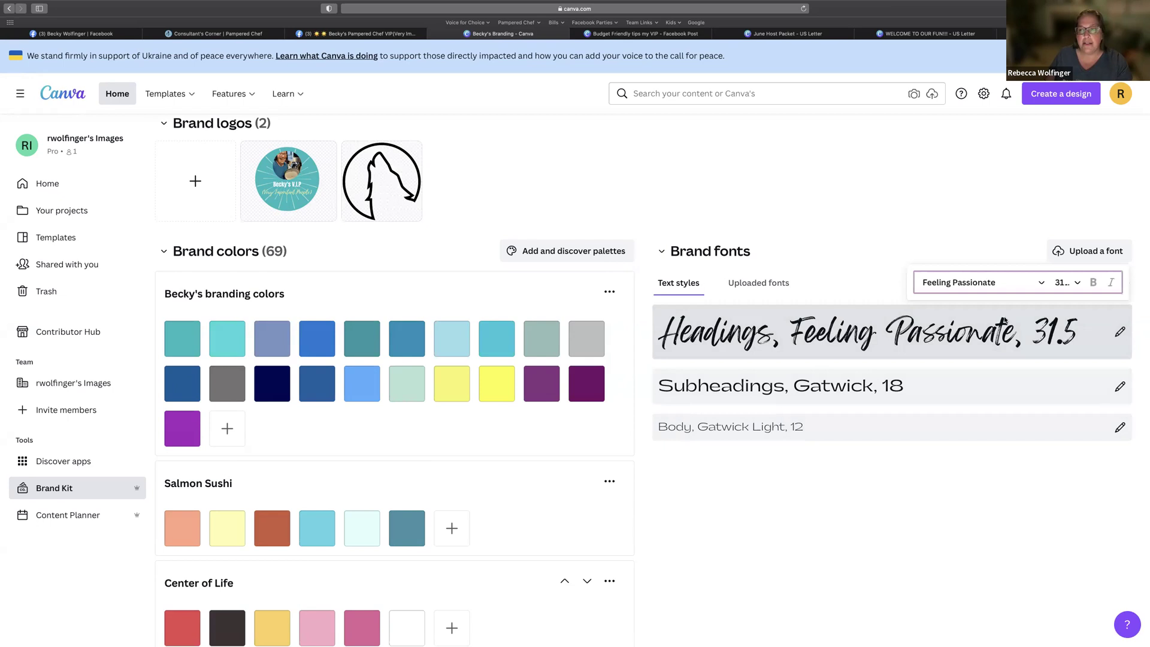
{"action": "left_click", "coordinate": [975, 282]}
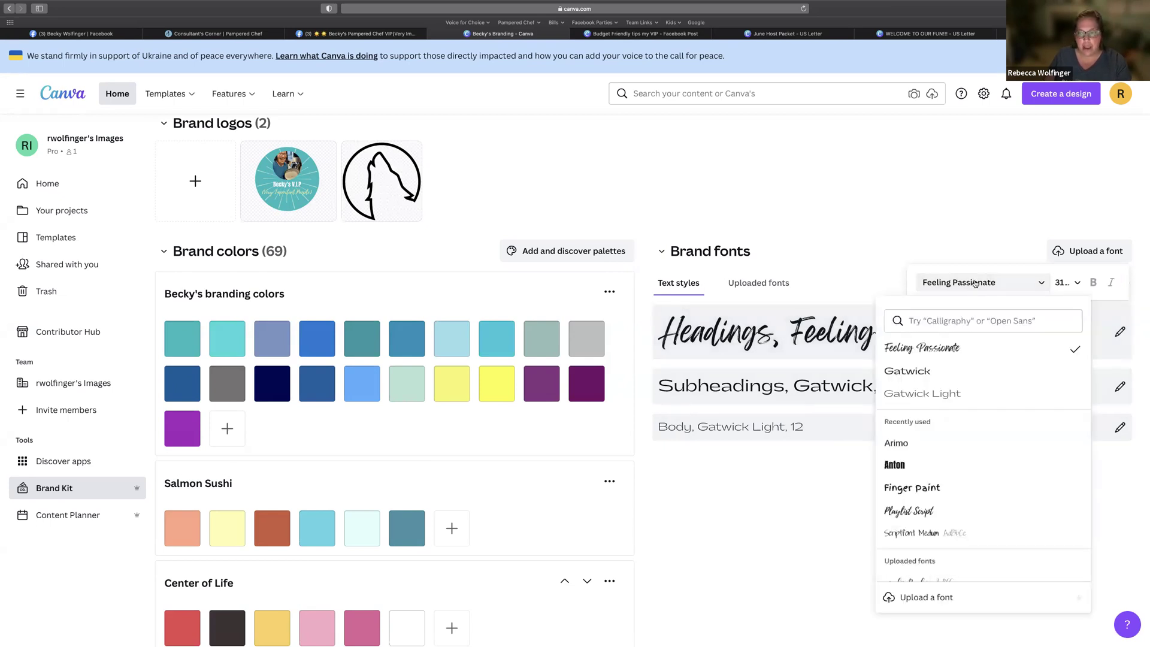
{"action": "left_click", "coordinate": [874, 262]}
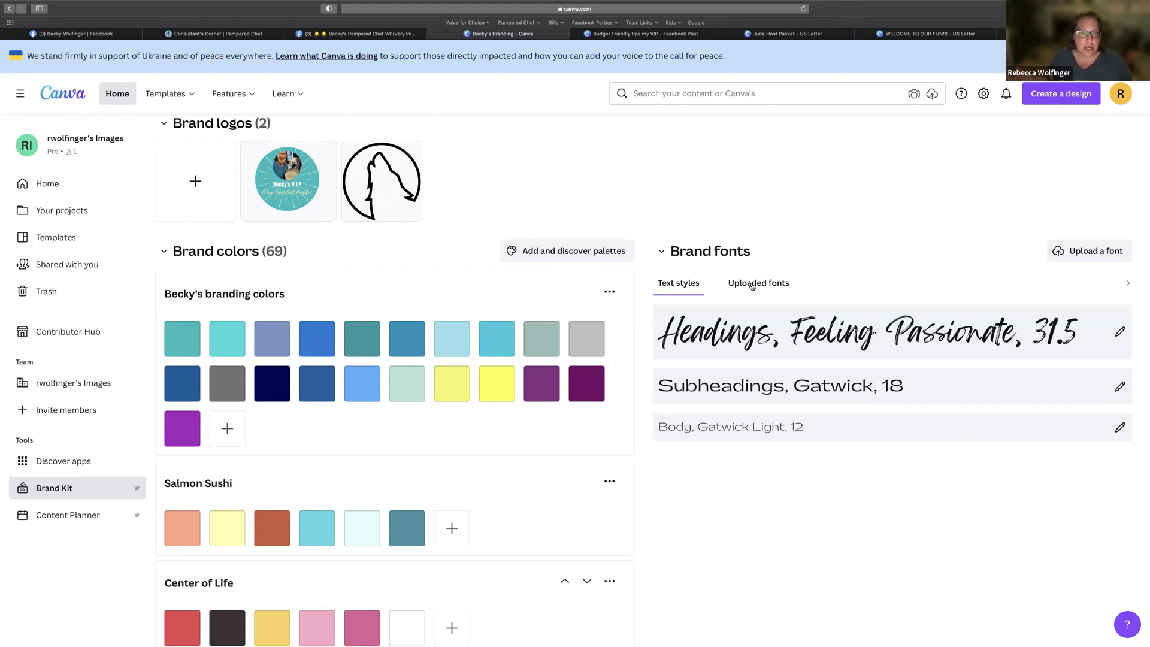
- Examine the list of uploaded fonts under the brand fonts
{"action": "left_click", "coordinate": [752, 283]}
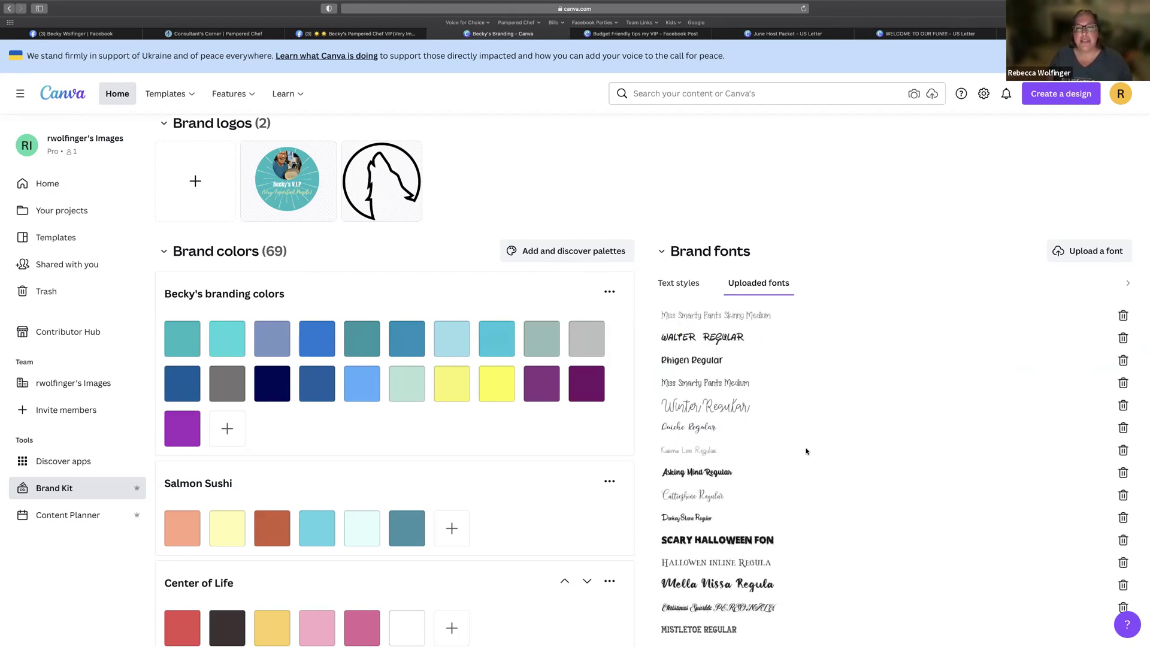
{"action": "scroll", "coordinate": [755, 485], "scroll_direction": "down", "scroll_amount": 1}
{"action": "scroll", "coordinate": [705, 539], "scroll_direction": "down", "scroll_amount": 3}
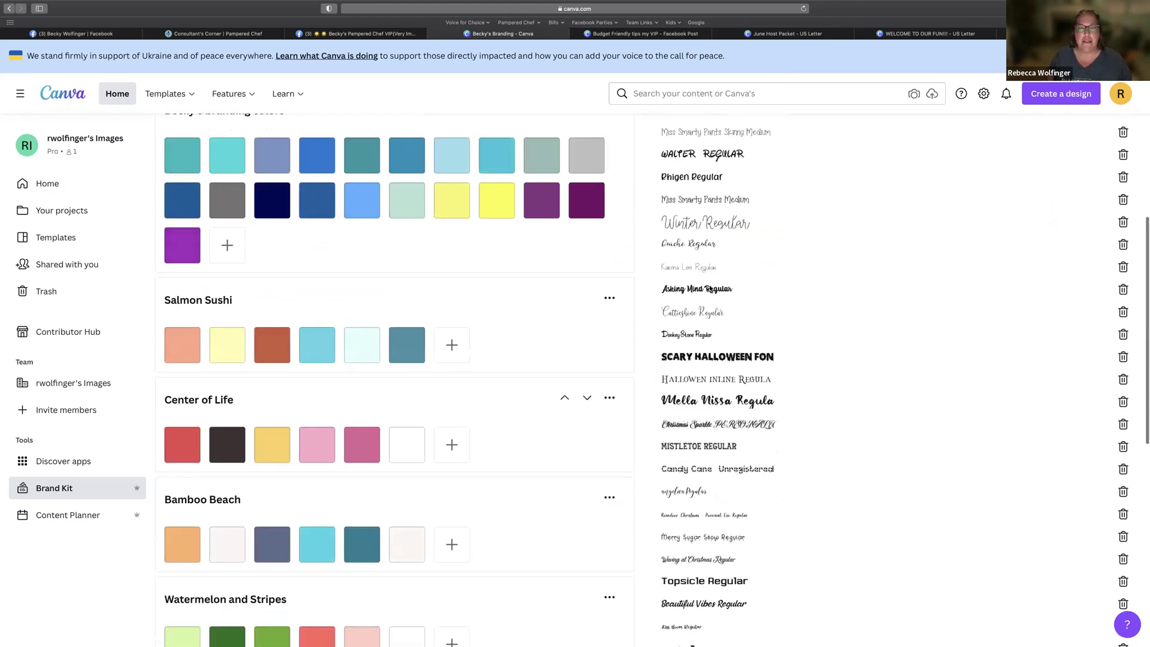
{"action": "scroll", "coordinate": [713, 546], "scroll_direction": "down", "scroll_amount": 2}
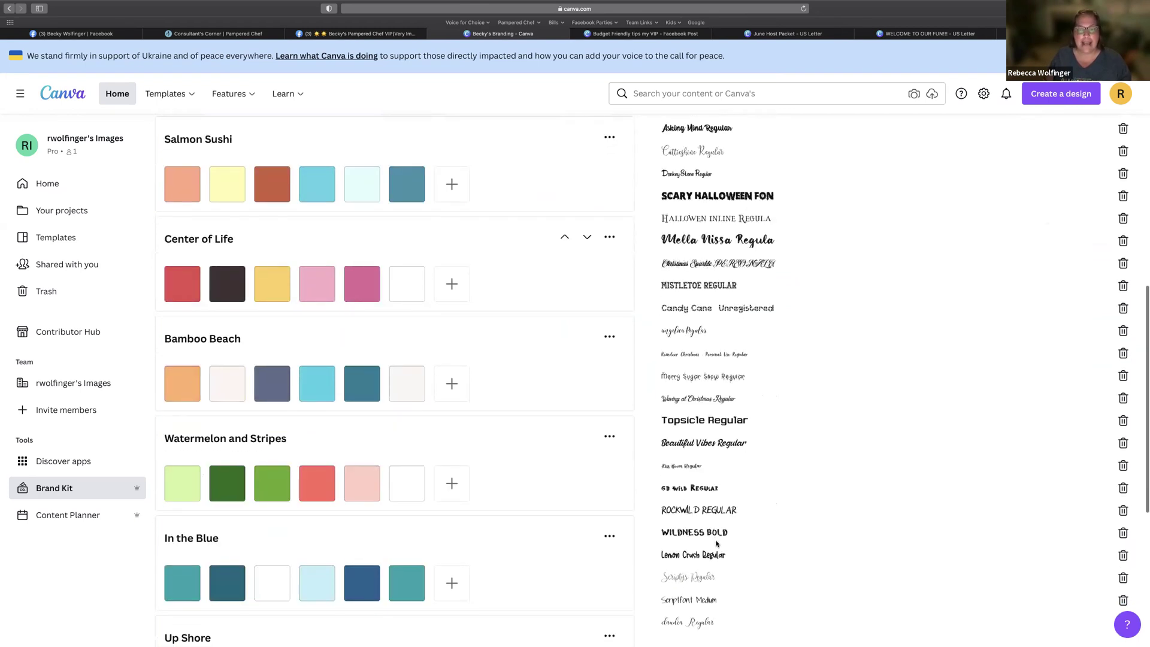
{"action": "scroll", "coordinate": [716, 543], "scroll_direction": "down", "scroll_amount": 2}
{"action": "scroll", "coordinate": [717, 545], "scroll_direction": "up", "scroll_amount": 1}
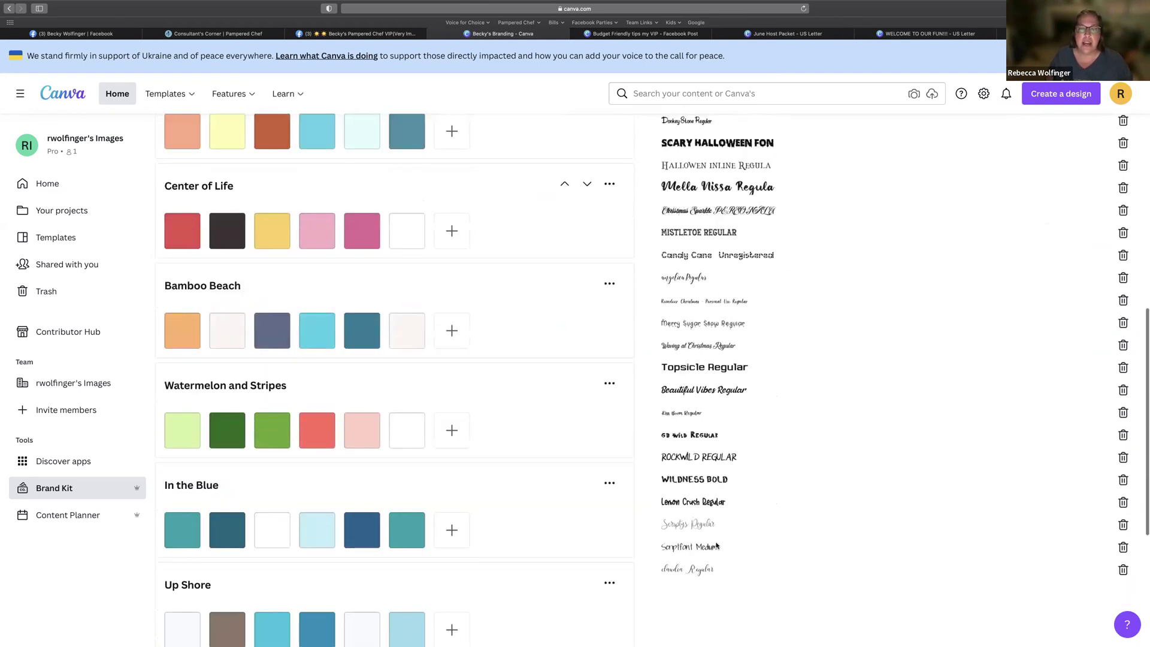
{"action": "scroll", "coordinate": [844, 208], "scroll_direction": "up", "scroll_amount": 6}
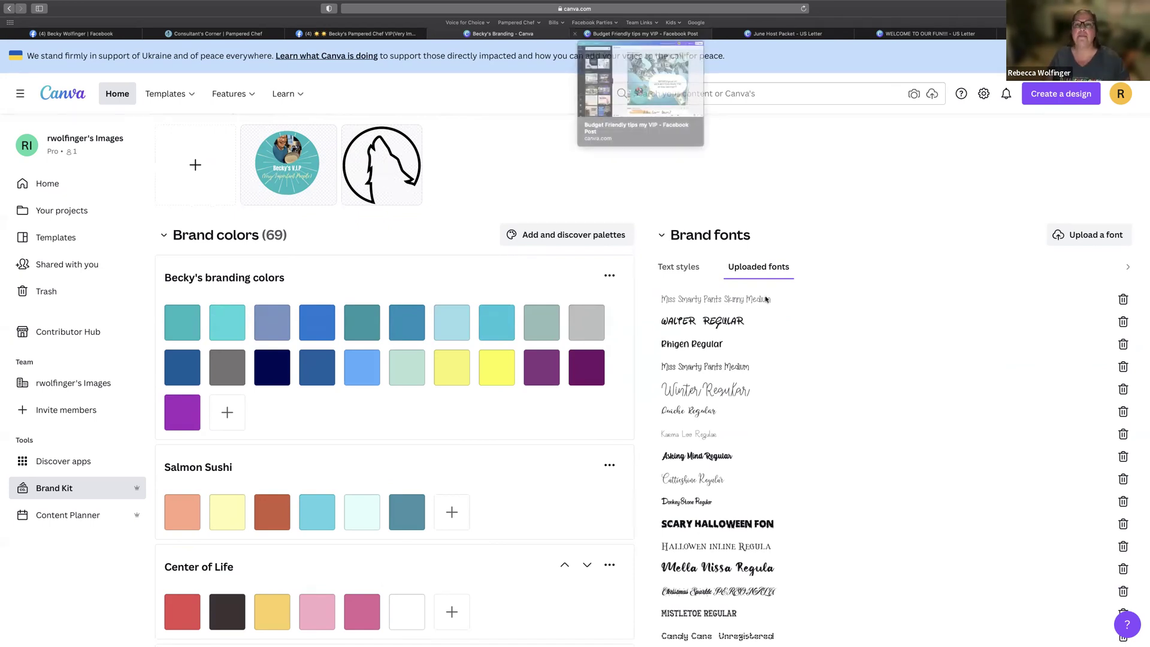
- Switch to the Budget Friendly tips my VIP design and examine how the logo, colors and fonts are used on its first three pages
{"action": "key", "text": "ctrl+Tab"}
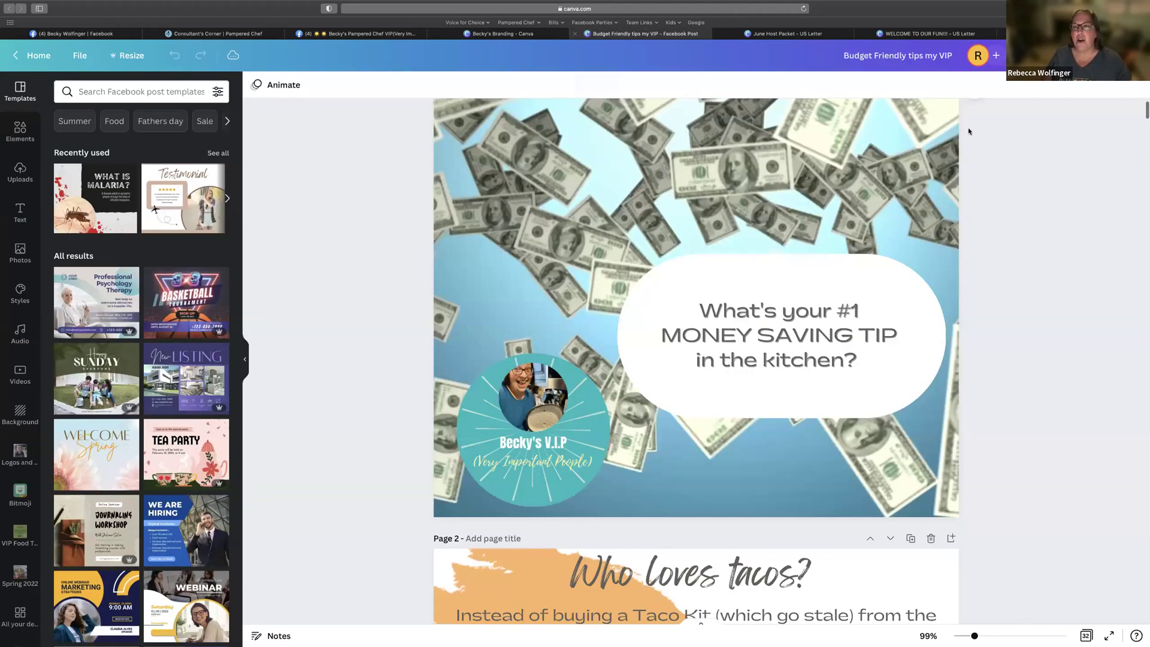
{"action": "scroll", "coordinate": [969, 131], "scroll_direction": "down", "scroll_amount": 6}
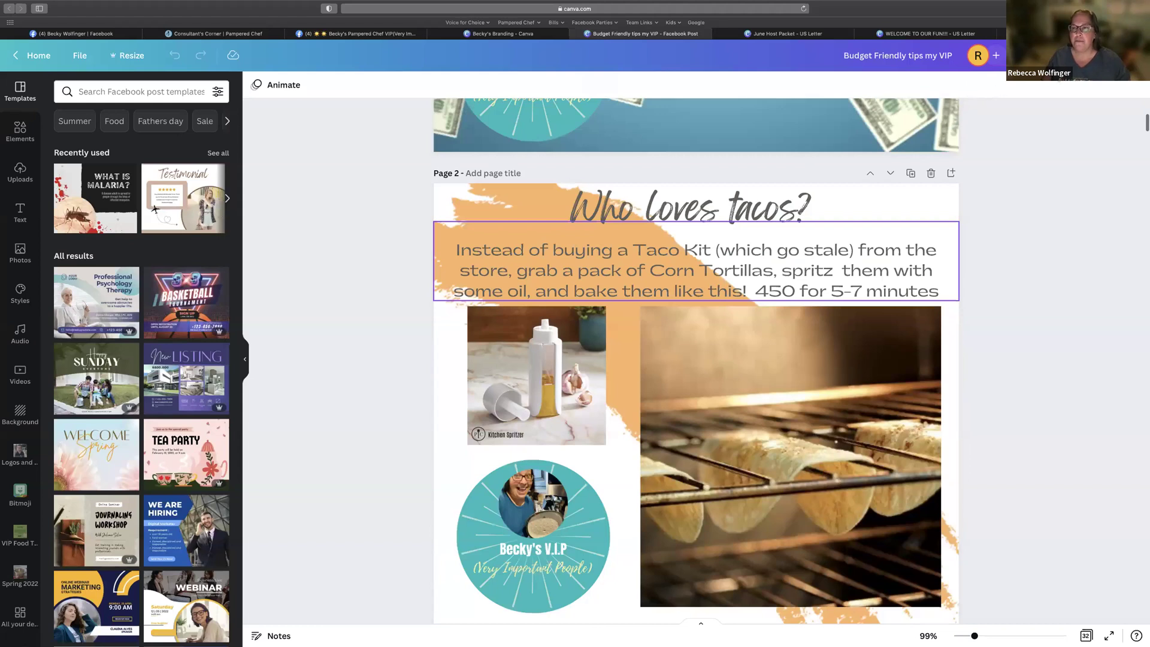
{"action": "scroll", "coordinate": [970, 143], "scroll_direction": "down", "scroll_amount": 1}
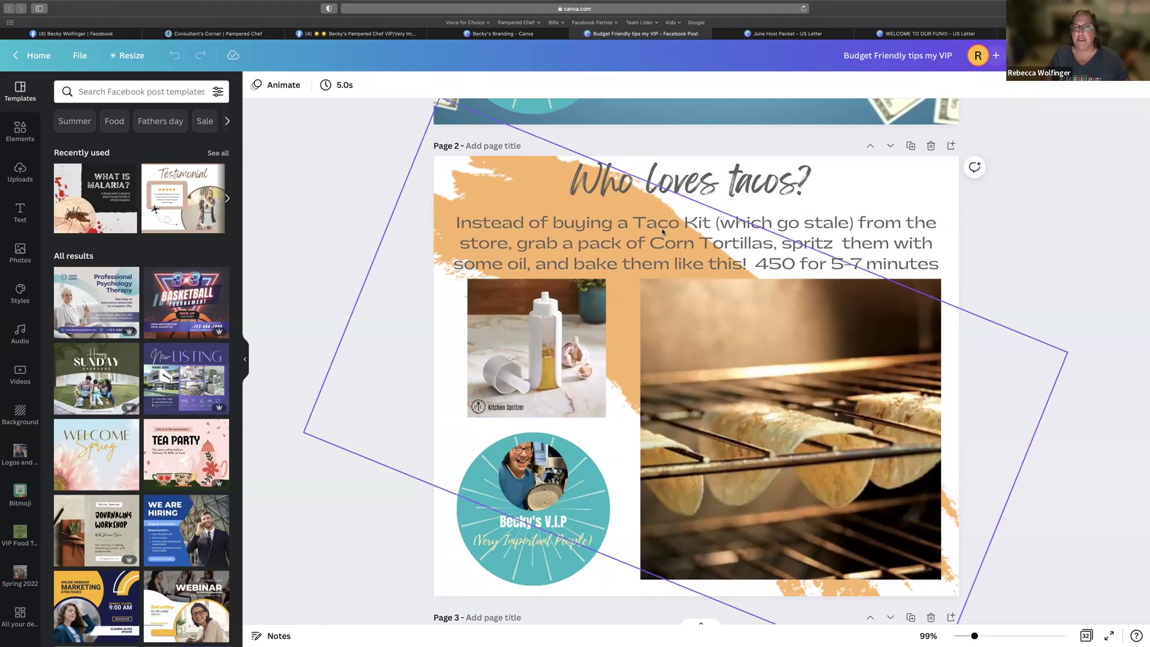
{"action": "scroll", "coordinate": [662, 231], "scroll_direction": "down", "scroll_amount": 2}
{"action": "scroll", "coordinate": [662, 231], "scroll_direction": "up", "scroll_amount": 1}
{"action": "scroll", "coordinate": [803, 231], "scroll_direction": "down", "scroll_amount": 5}
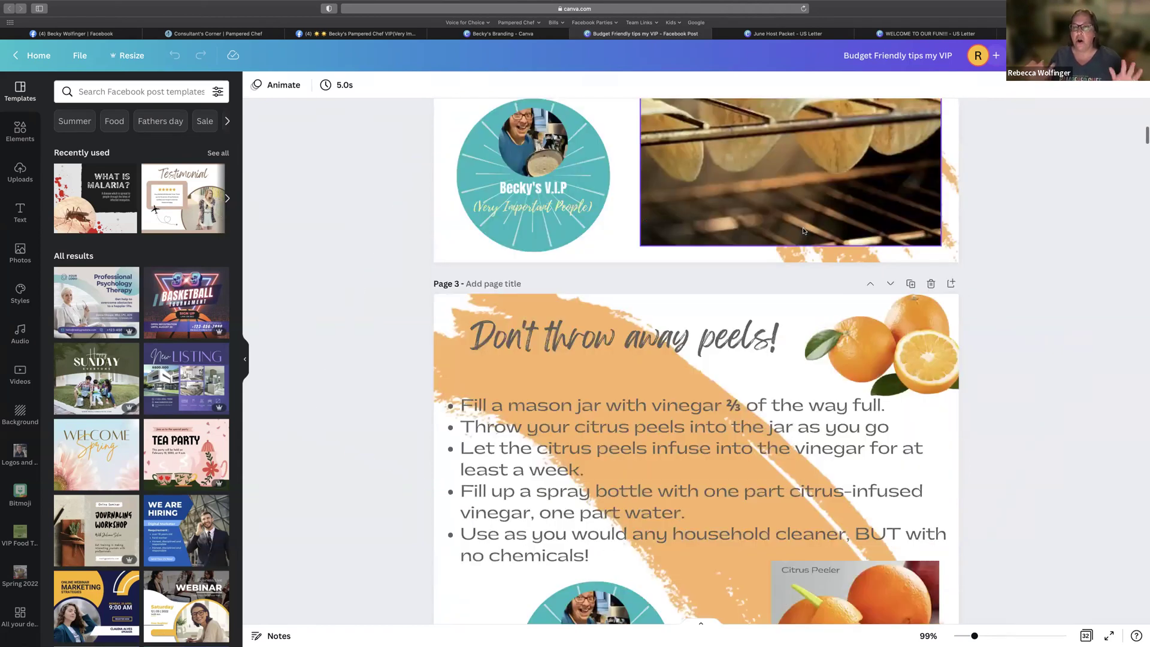
{"action": "scroll", "coordinate": [803, 231], "scroll_direction": "down", "scroll_amount": 3}
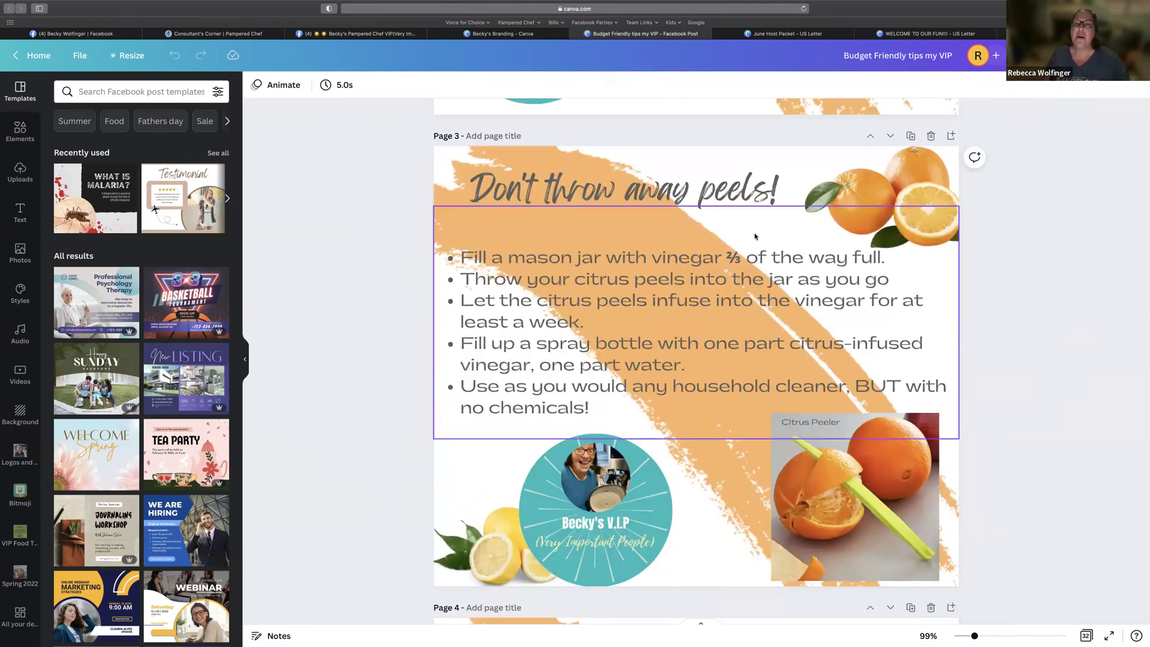
{"action": "scroll", "coordinate": [755, 236], "scroll_direction": "up", "scroll_amount": 1}
{"action": "scroll", "coordinate": [755, 236], "scroll_direction": "up", "scroll_amount": 2}
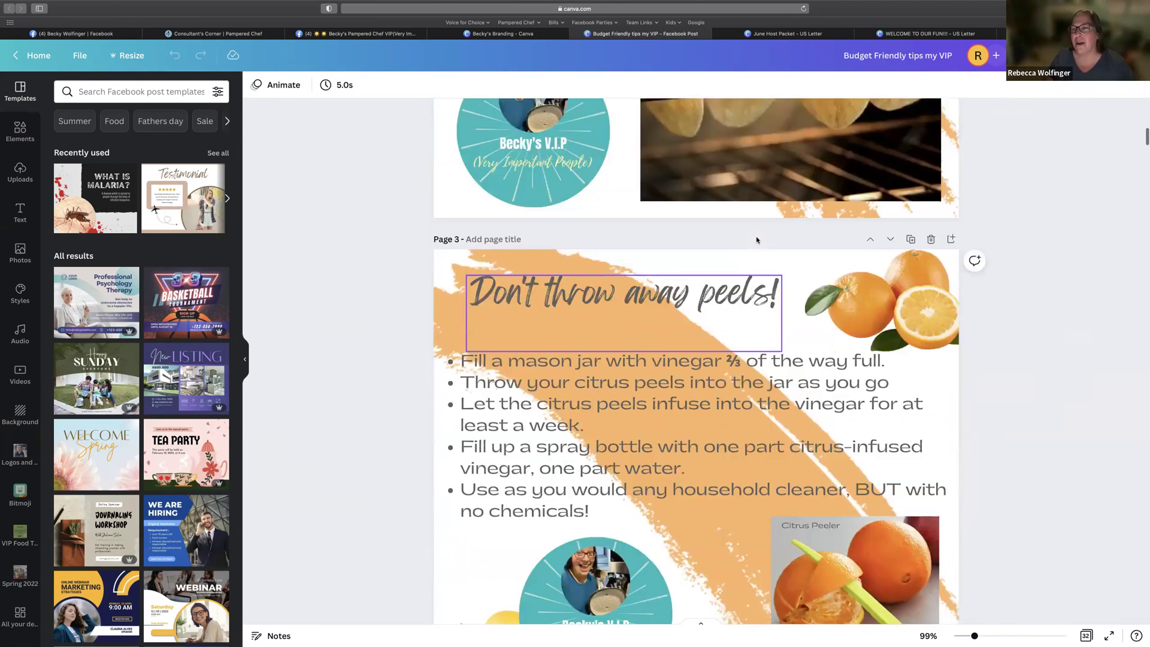
{"action": "scroll", "coordinate": [756, 240], "scroll_direction": "up", "scroll_amount": 3}
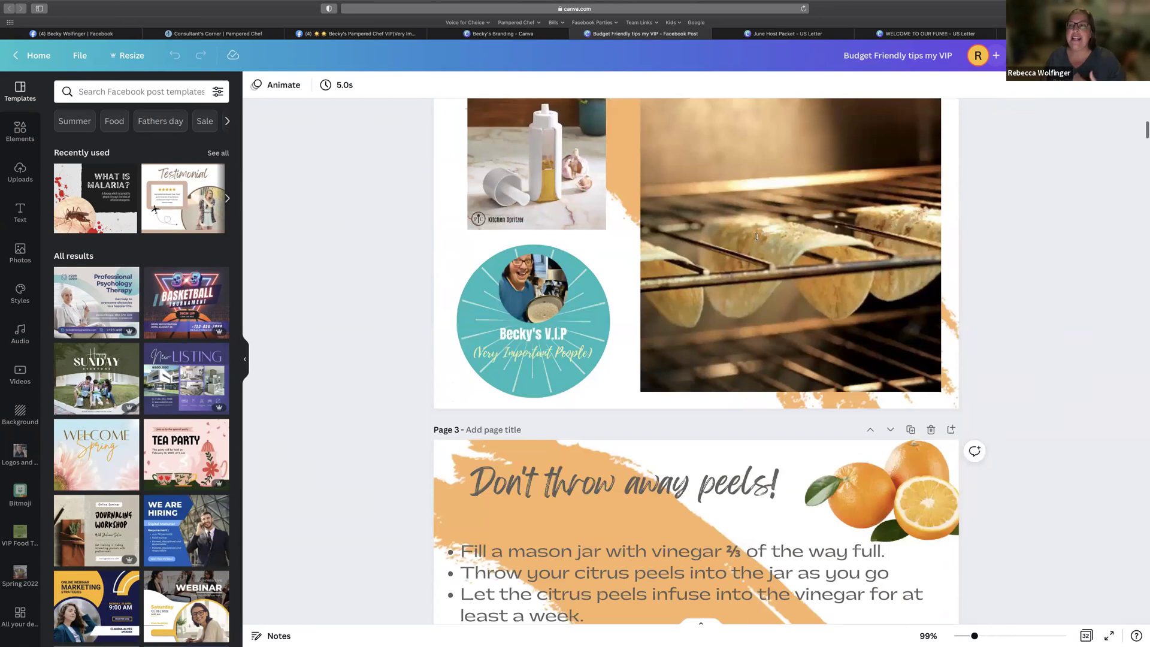
{"action": "scroll", "coordinate": [756, 236], "scroll_direction": "up", "scroll_amount": 3}
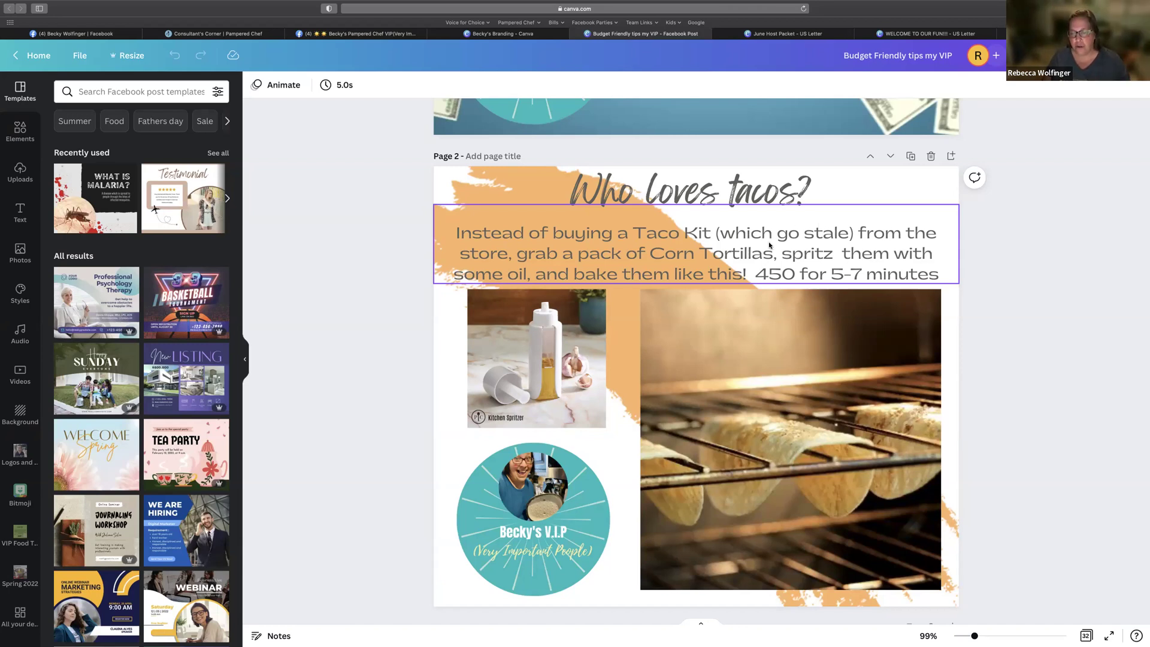
- Apply the brand font pair Feeling Passionate and Gatwick to the "Who loves tacos?" page using the brand styles
{"action": "left_click", "coordinate": [592, 180]}
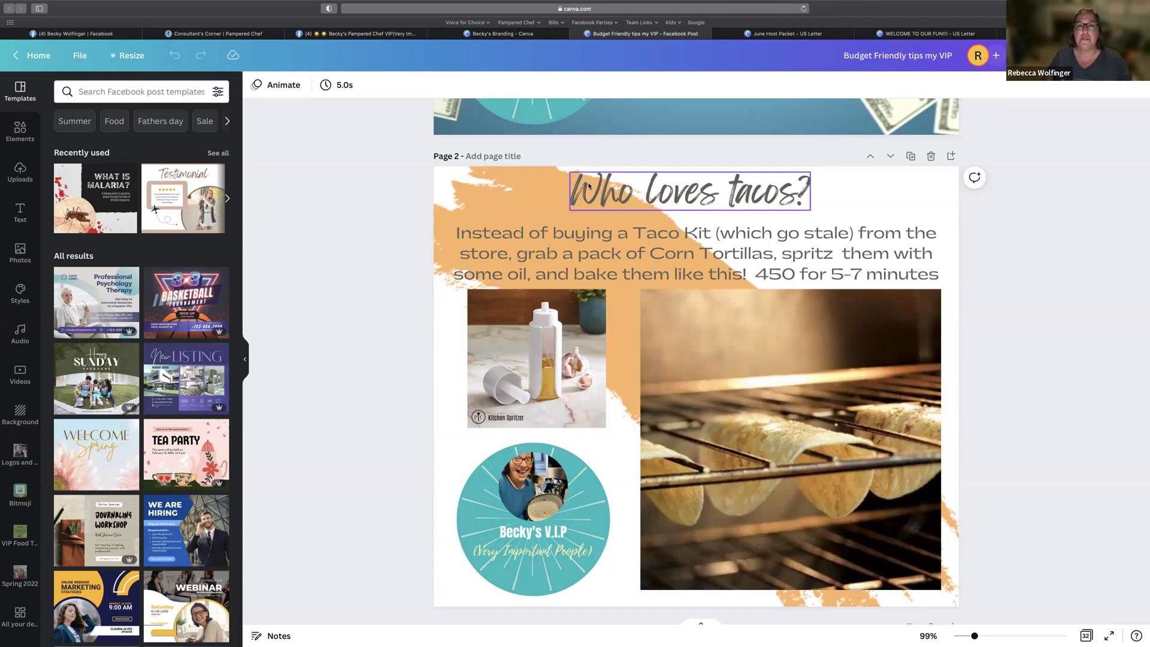
{"action": "left_click", "coordinate": [908, 183]}
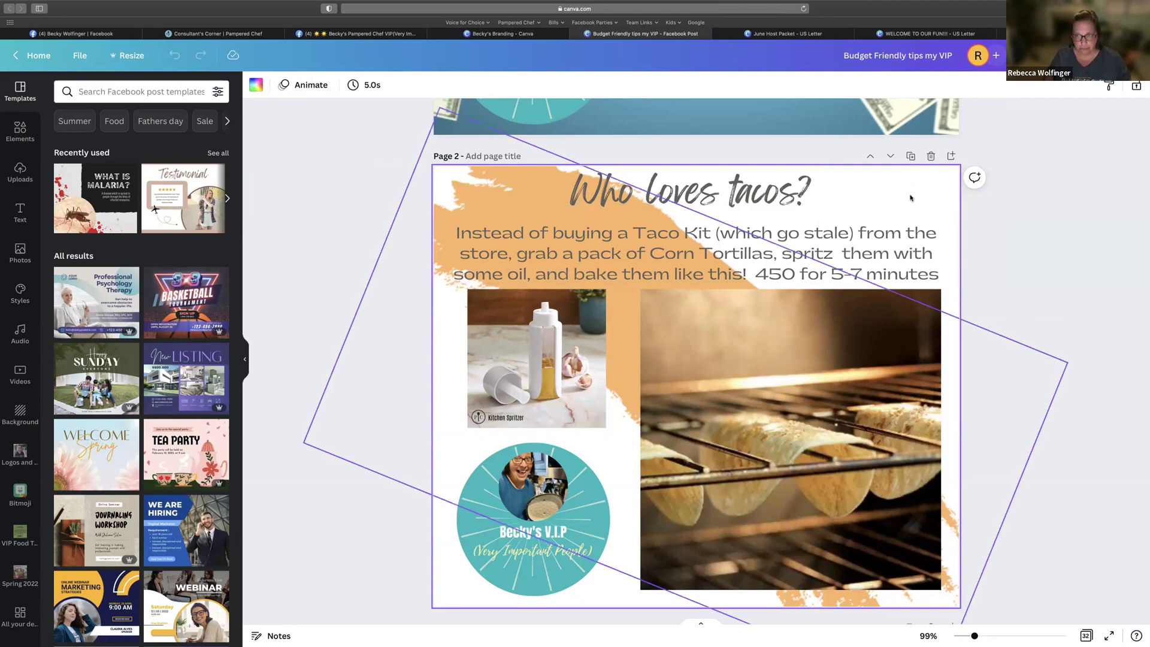
{"action": "left_click", "coordinate": [18, 294]}
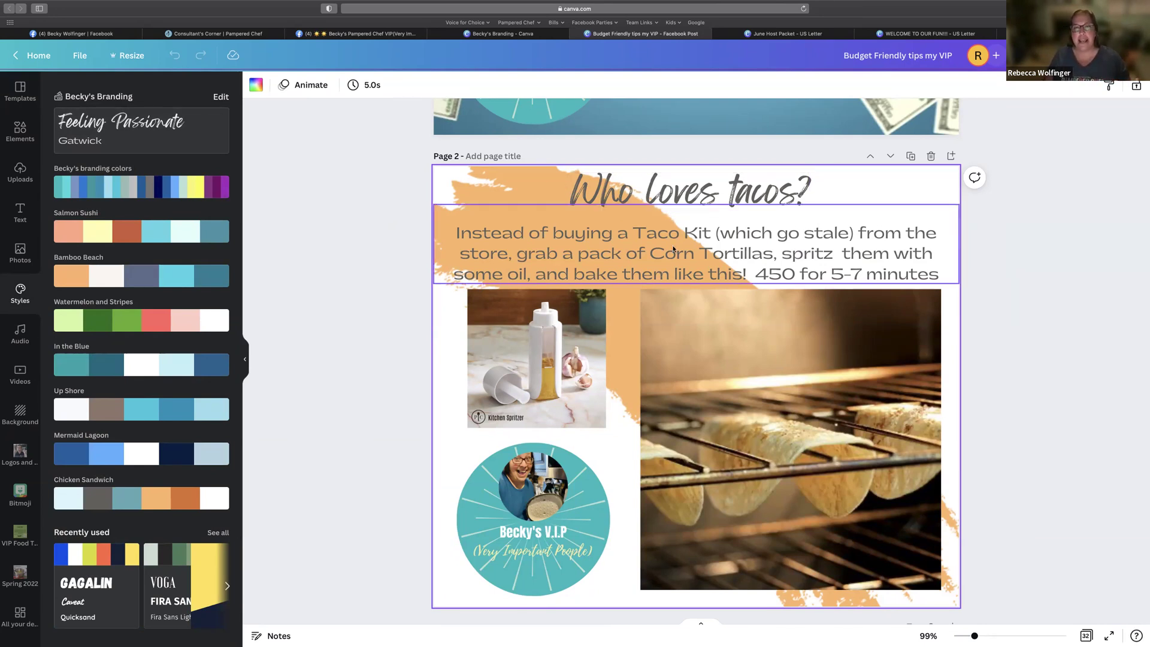
{"action": "left_click", "coordinate": [111, 126]}
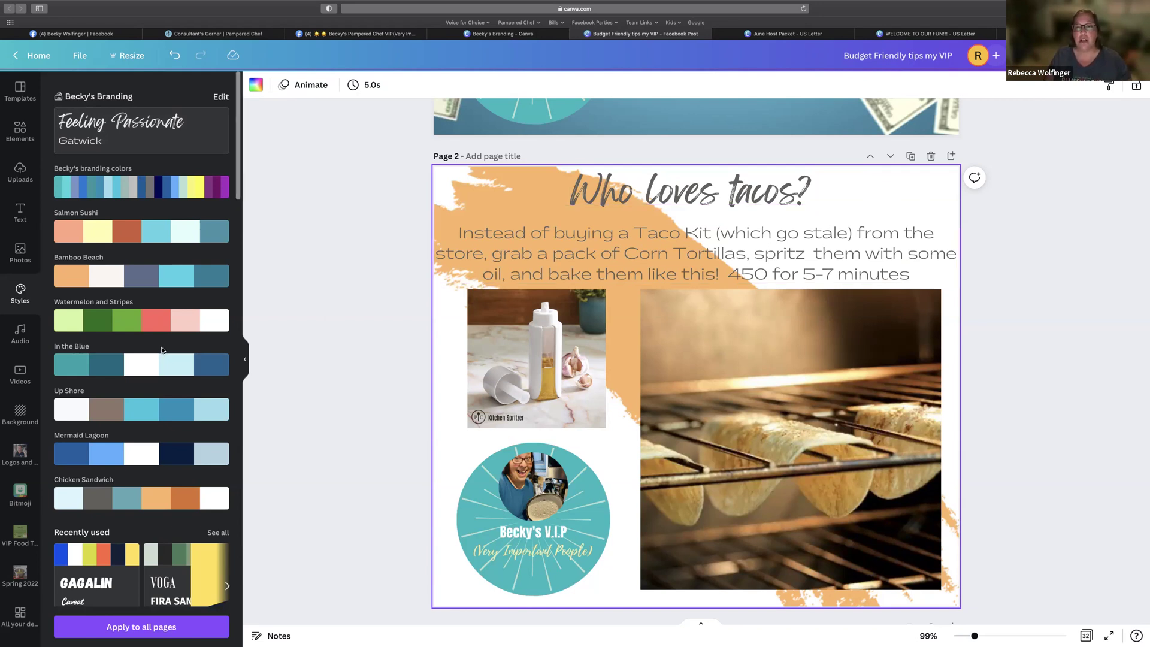
- Try the Up Shore brand palette on the "Who loves tacos?" page and shuffle through several of its color arrangements
{"action": "scroll", "coordinate": [159, 341], "scroll_direction": "down", "scroll_amount": 1}
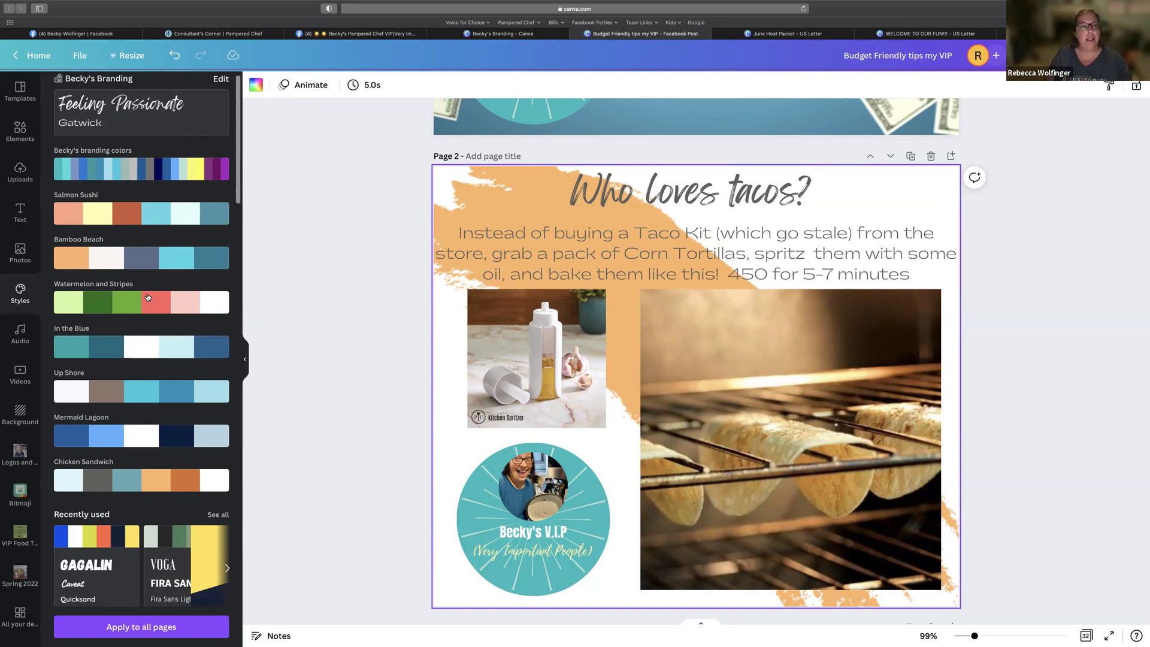
{"action": "scroll", "coordinate": [147, 299], "scroll_direction": "down", "scroll_amount": 3}
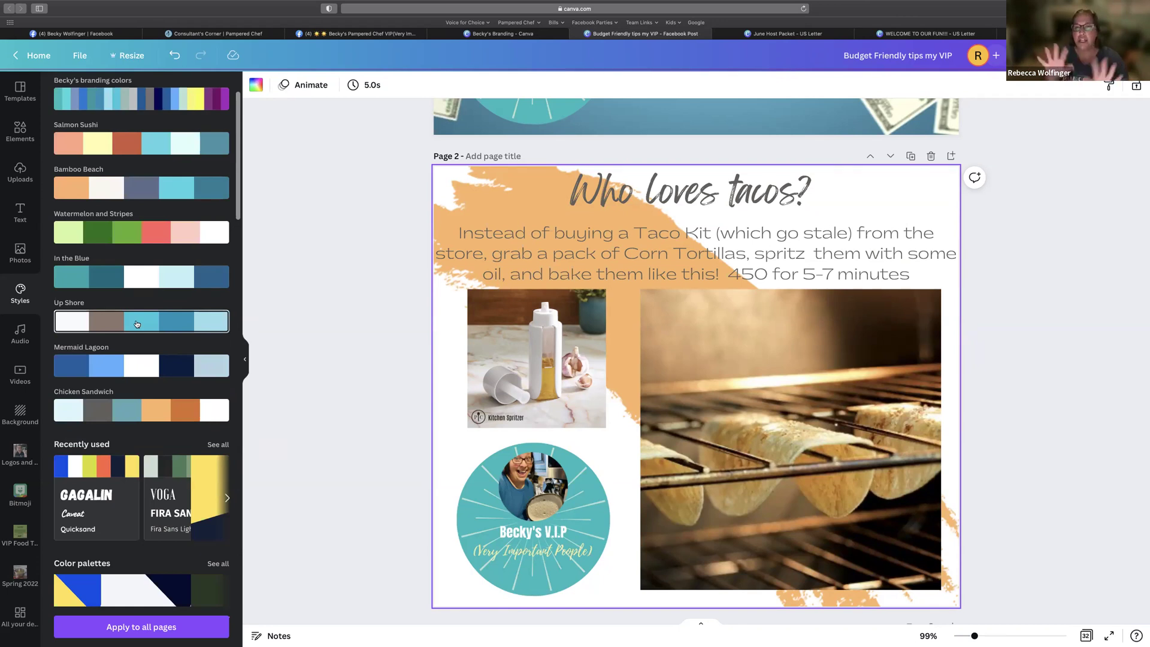
{"action": "left_click", "coordinate": [137, 324]}
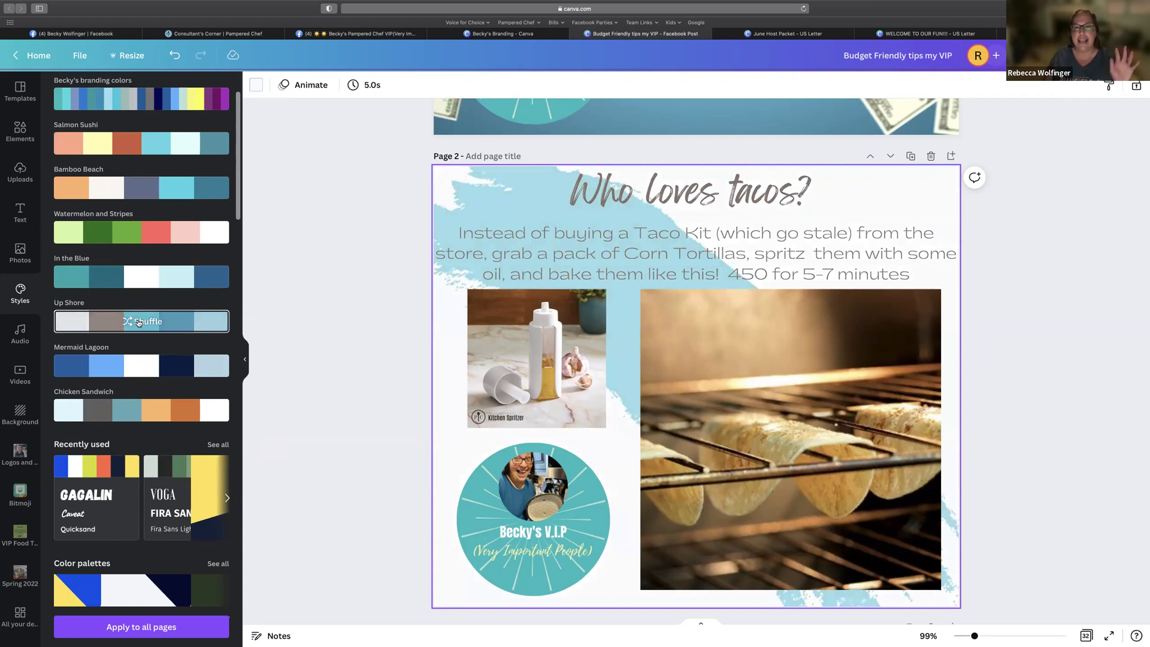
{"action": "left_click", "coordinate": [139, 323]}
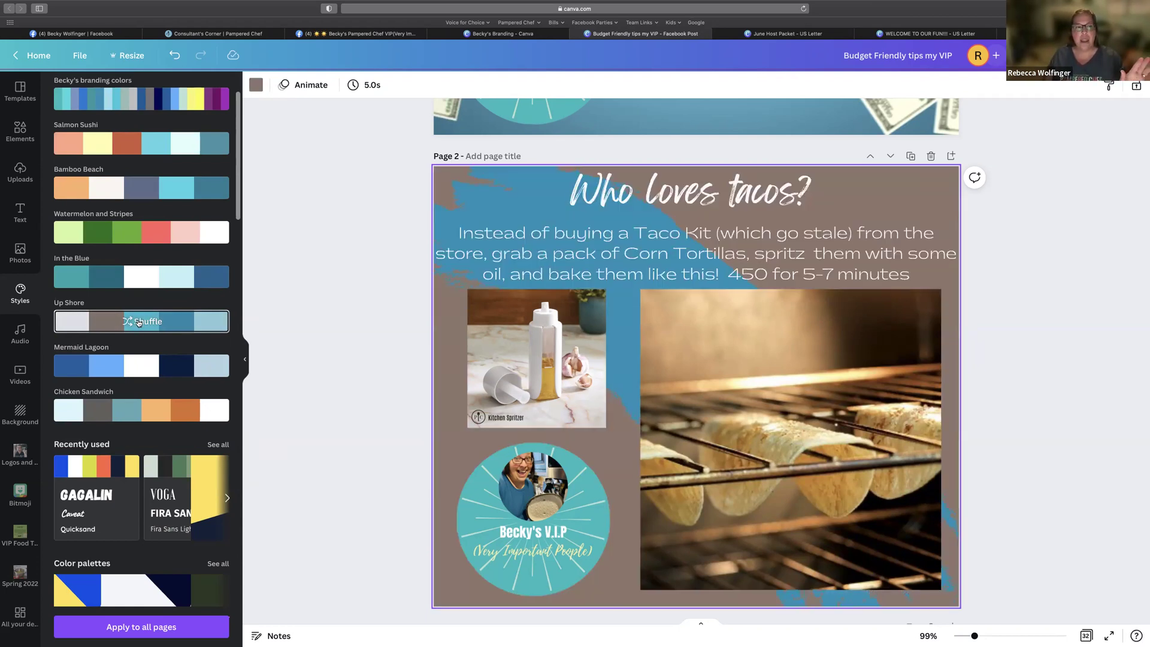
{"action": "left_click", "coordinate": [139, 322]}
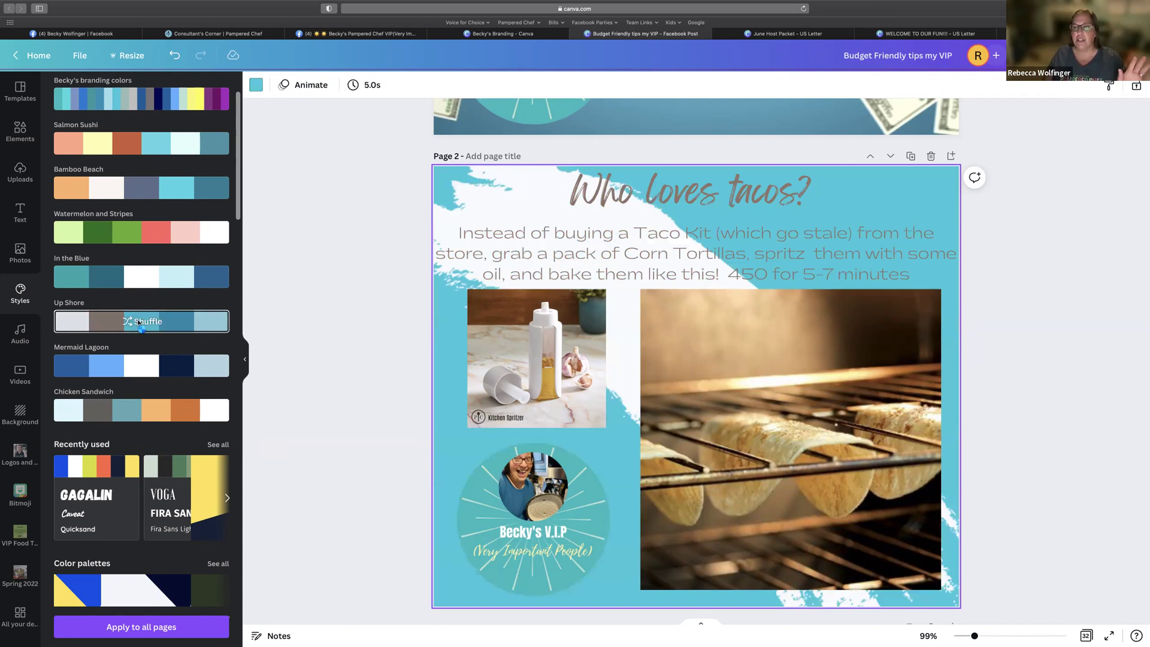
{"action": "left_click", "coordinate": [138, 322]}
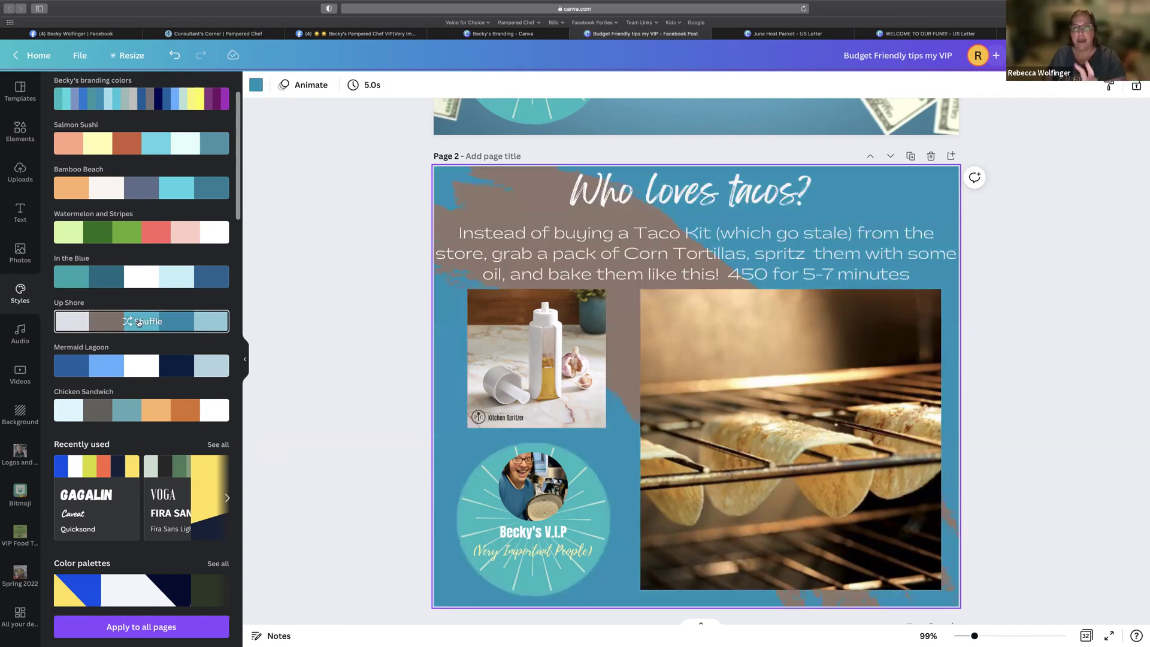
{"action": "left_click", "coordinate": [138, 323]}
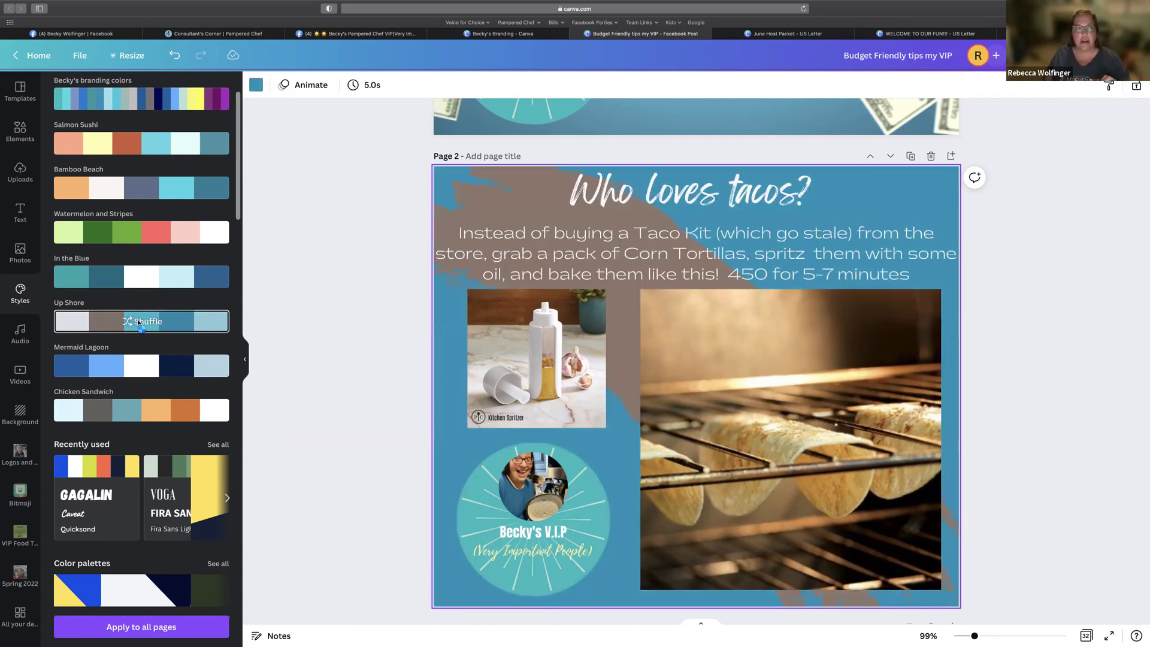
- Recolor page 2 with the Mermaid Lagoon palette, shuffling to a blue background with navy brush strokes and white text, and apply it to all pages
{"action": "left_click", "coordinate": [146, 372]}
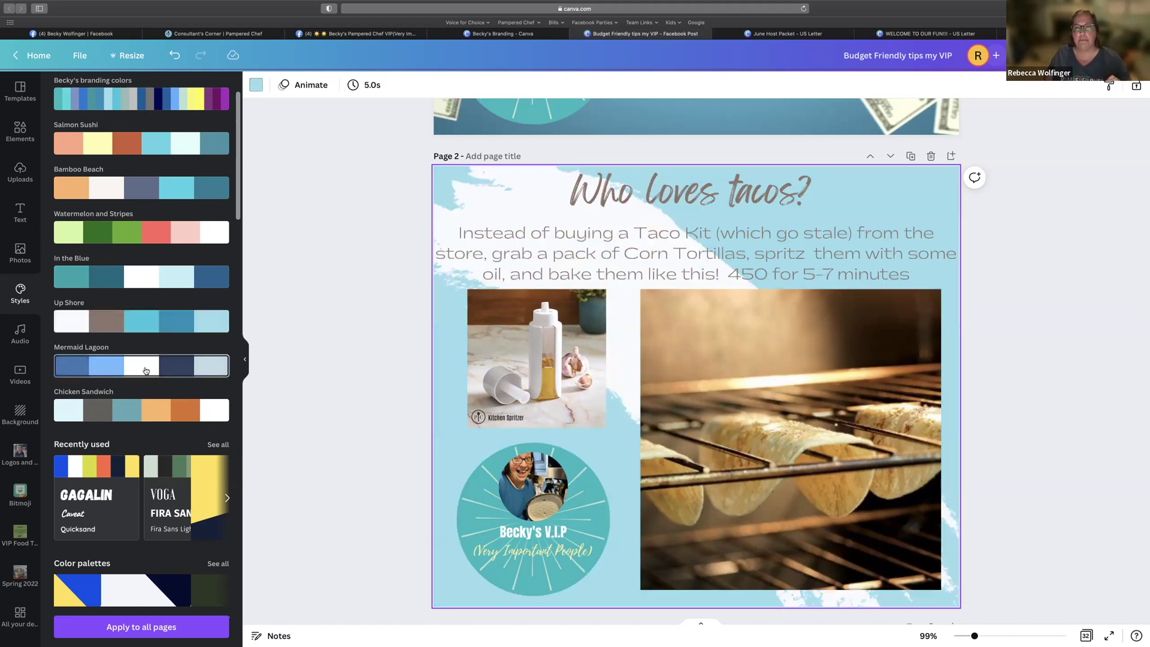
{"action": "left_click", "coordinate": [146, 371]}
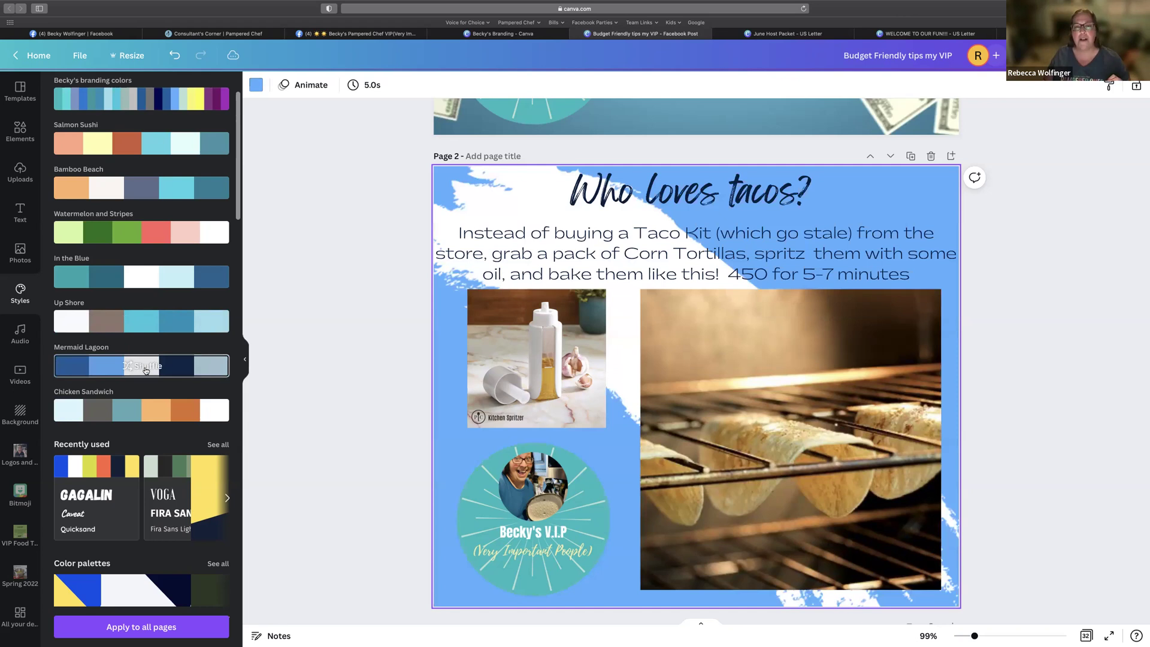
{"action": "left_click", "coordinate": [145, 370]}
{"action": "left_click", "coordinate": [146, 371]}
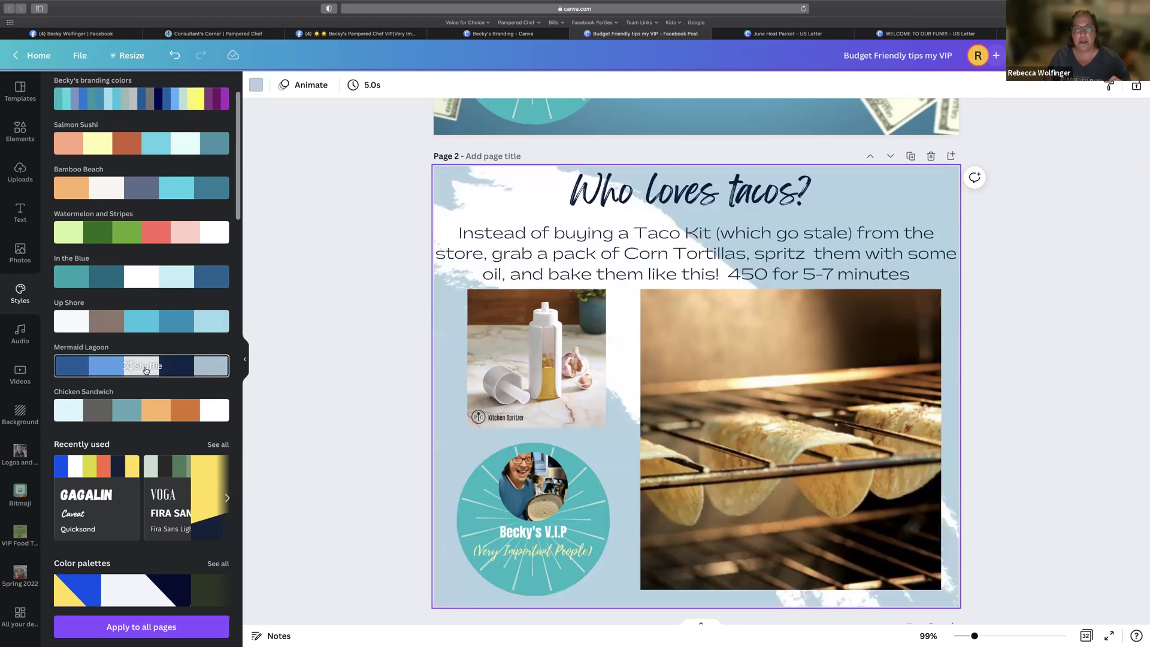
{"action": "left_click", "coordinate": [146, 370]}
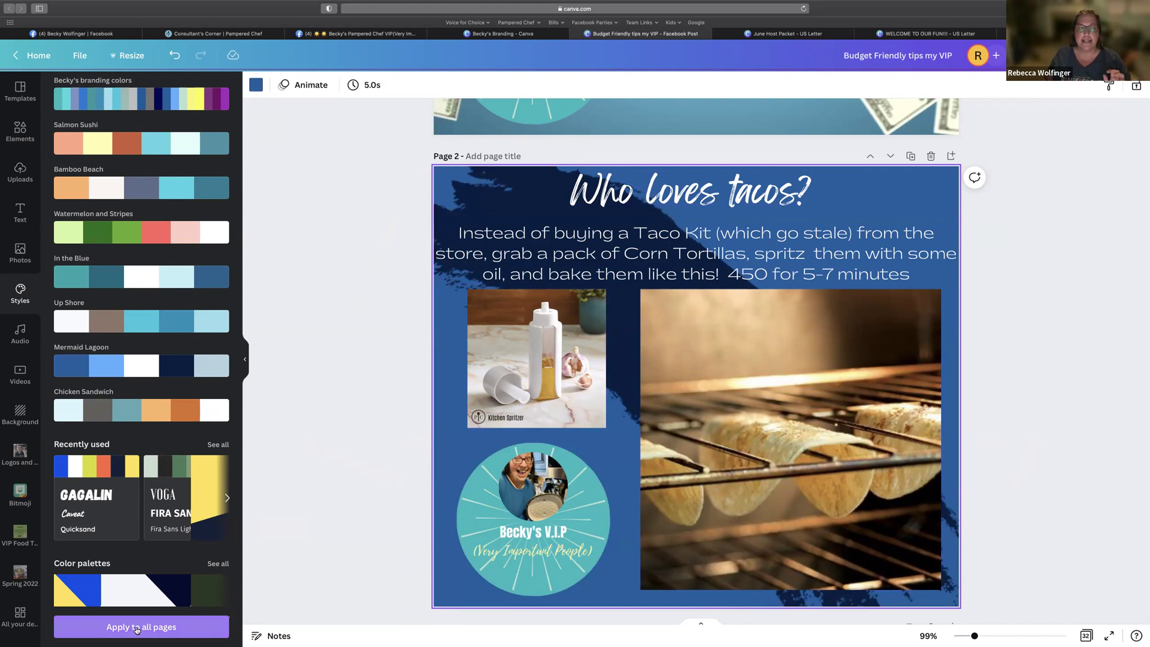
{"action": "scroll", "coordinate": [533, 521], "scroll_direction": "down", "scroll_amount": 3}
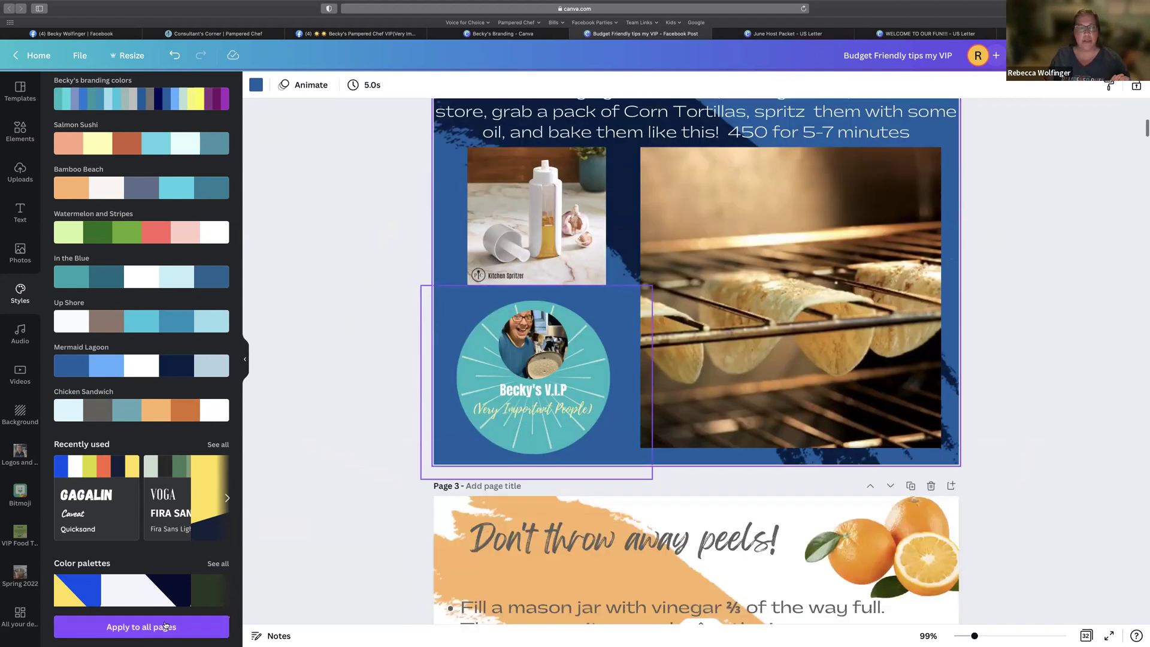
{"action": "left_click", "coordinate": [165, 625]}
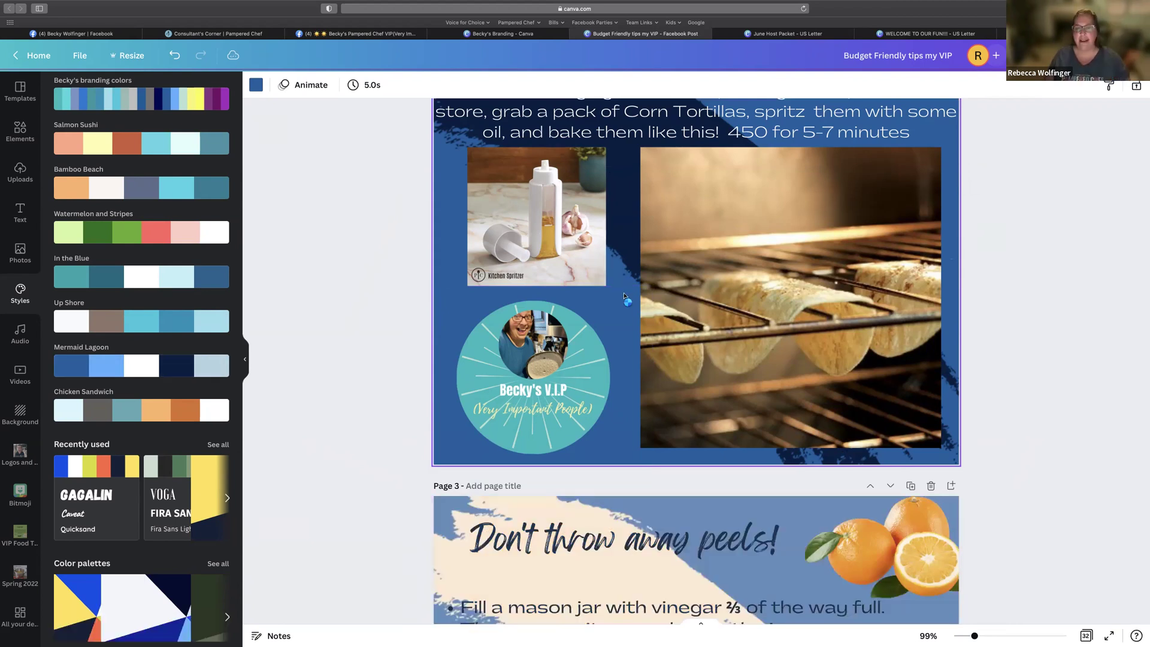
- Examine how the applied style looks across the first eight pages of the design
{"action": "scroll", "coordinate": [624, 297], "scroll_direction": "down", "scroll_amount": 3}
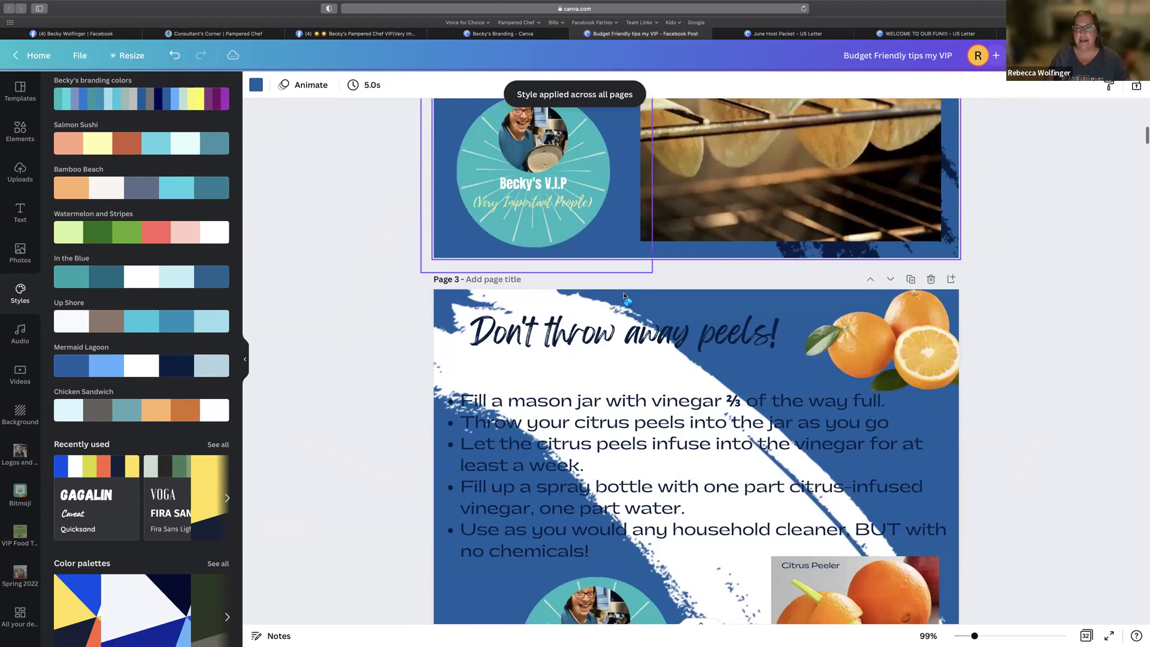
{"action": "scroll", "coordinate": [623, 297], "scroll_direction": "down", "scroll_amount": 10}
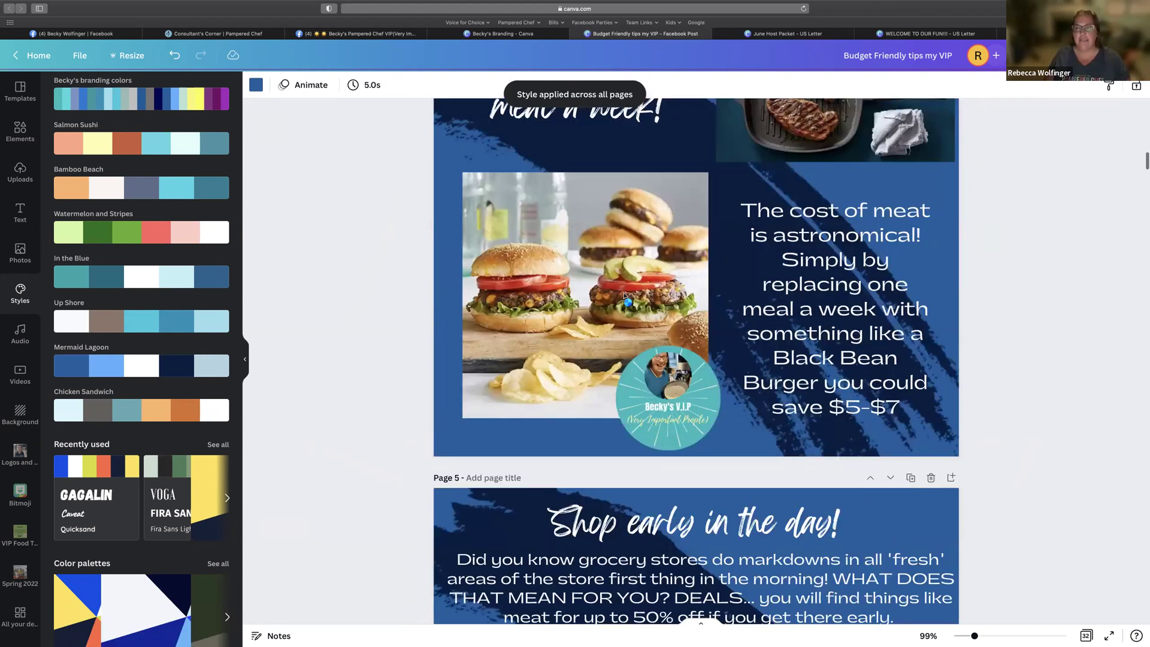
{"action": "scroll", "coordinate": [623, 295], "scroll_direction": "down", "scroll_amount": 10}
{"action": "scroll", "coordinate": [623, 295], "scroll_direction": "down", "scroll_amount": 10}
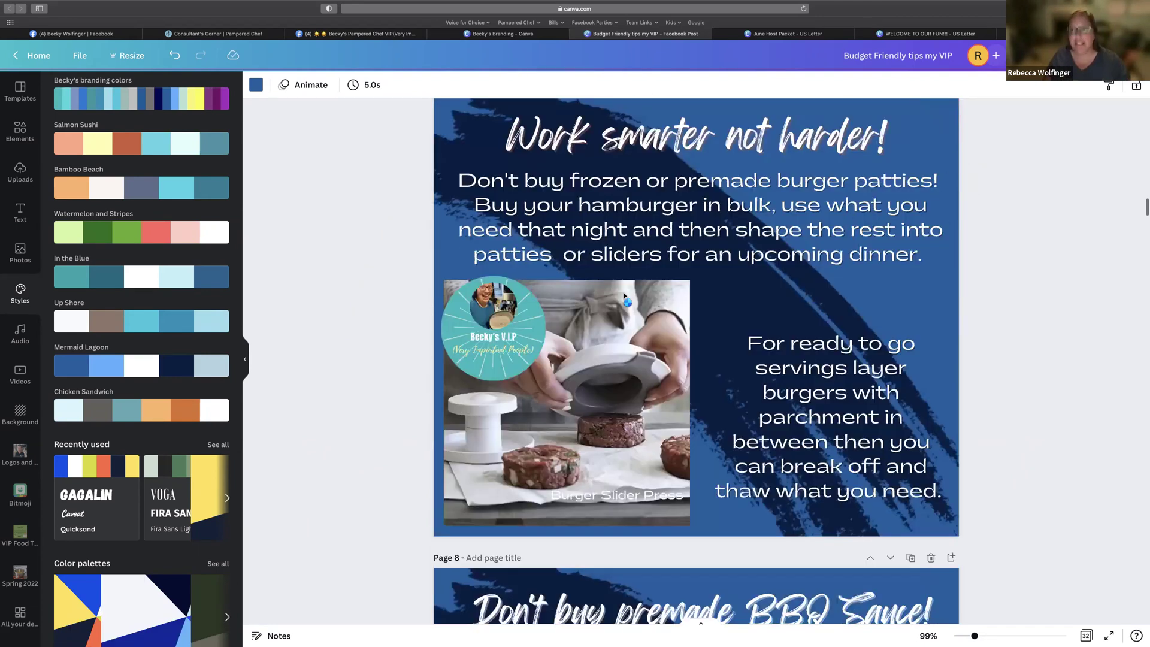
{"action": "scroll", "coordinate": [623, 295], "scroll_direction": "down", "scroll_amount": 3}
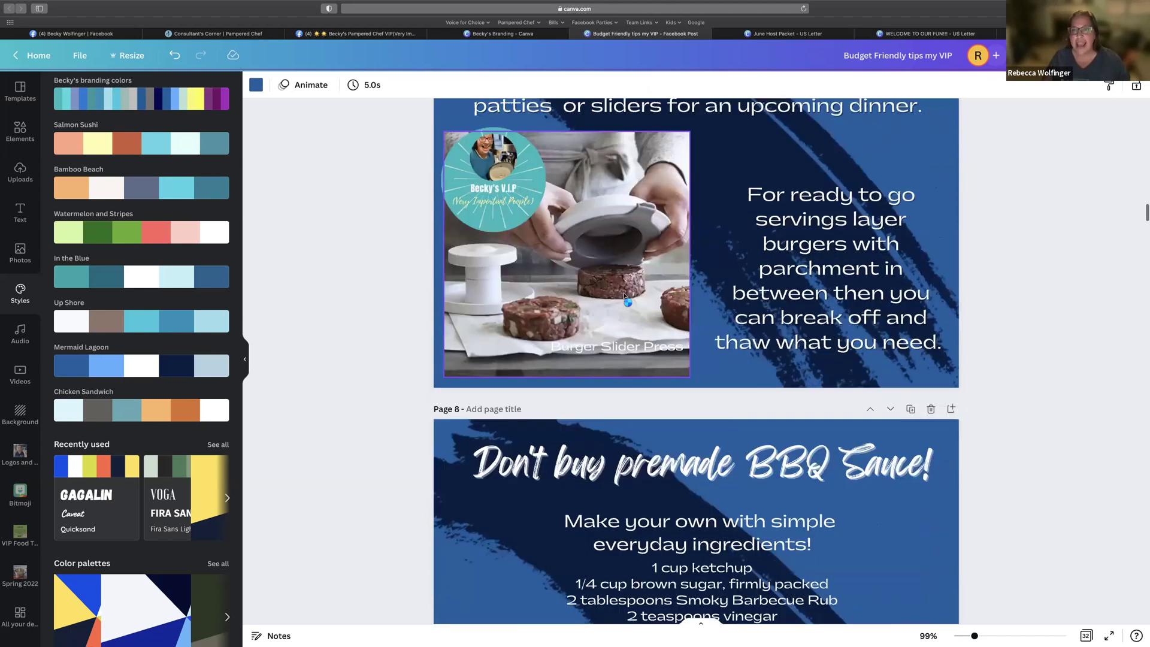
{"action": "scroll", "coordinate": [623, 295], "scroll_direction": "up", "scroll_amount": 6}
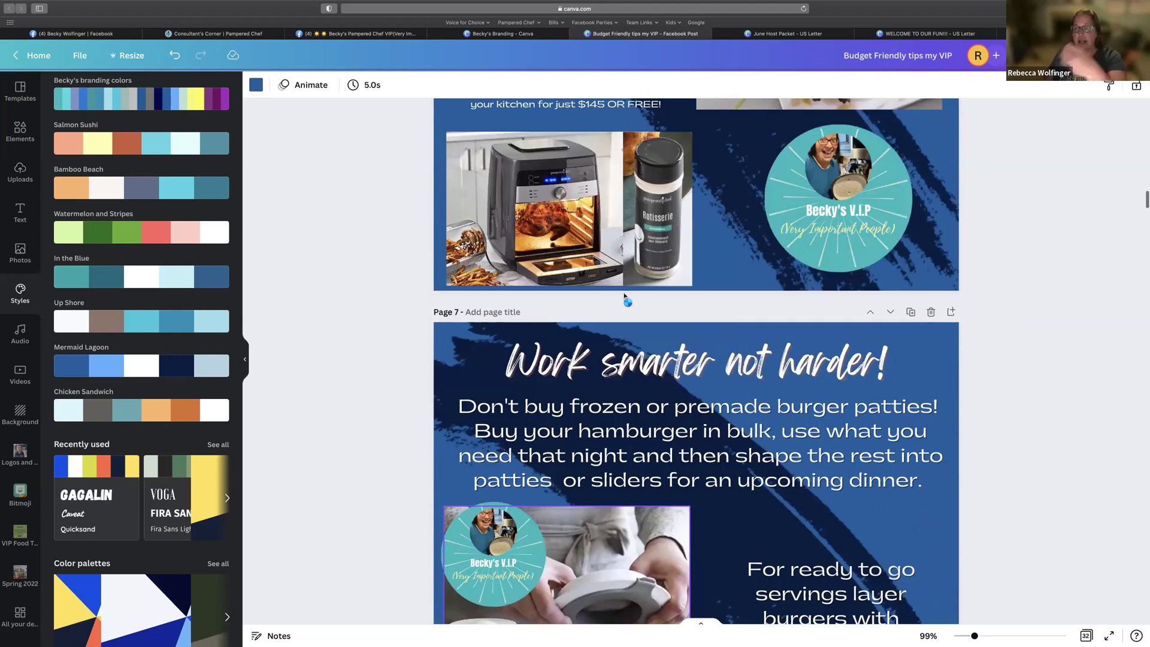
{"action": "scroll", "coordinate": [625, 296], "scroll_direction": "up", "scroll_amount": 1}
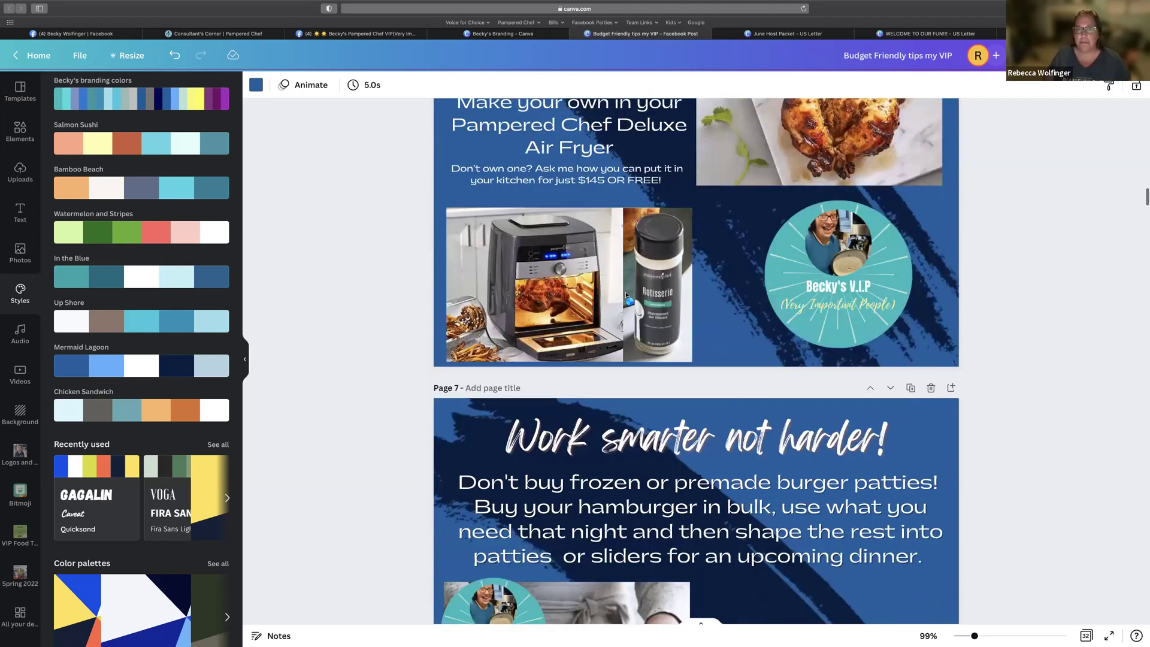
{"action": "scroll", "coordinate": [626, 295], "scroll_direction": "up", "scroll_amount": 4}
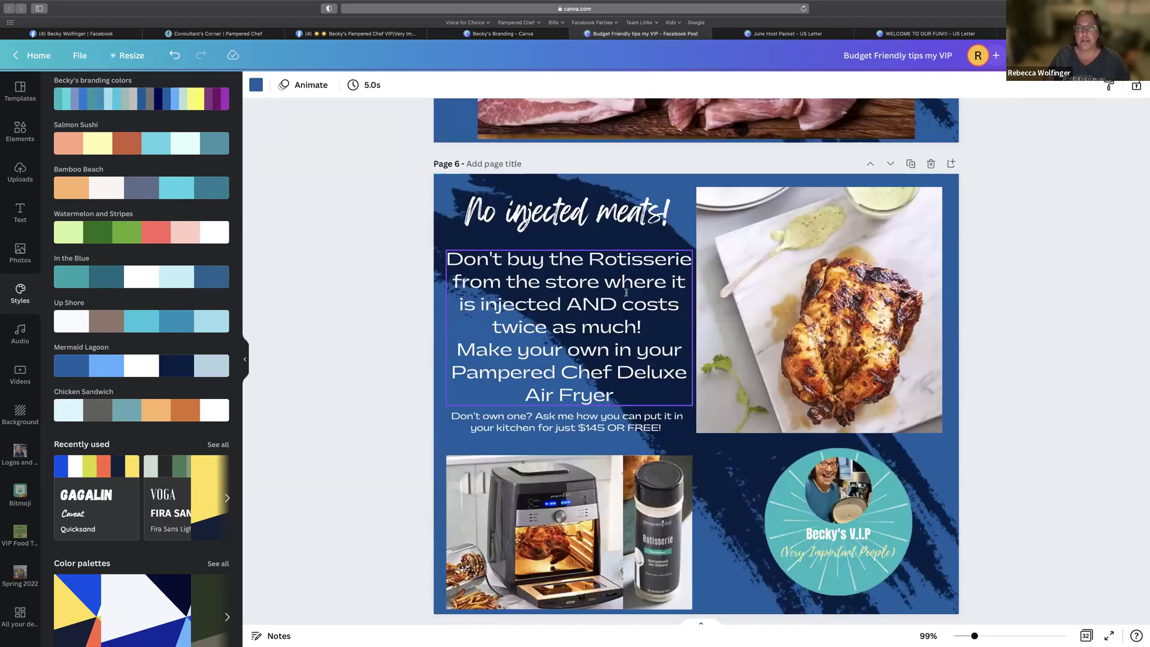
{"action": "scroll", "coordinate": [625, 292], "scroll_direction": "up", "scroll_amount": 11}
{"action": "scroll", "coordinate": [609, 284], "scroll_direction": "up", "scroll_amount": 6}
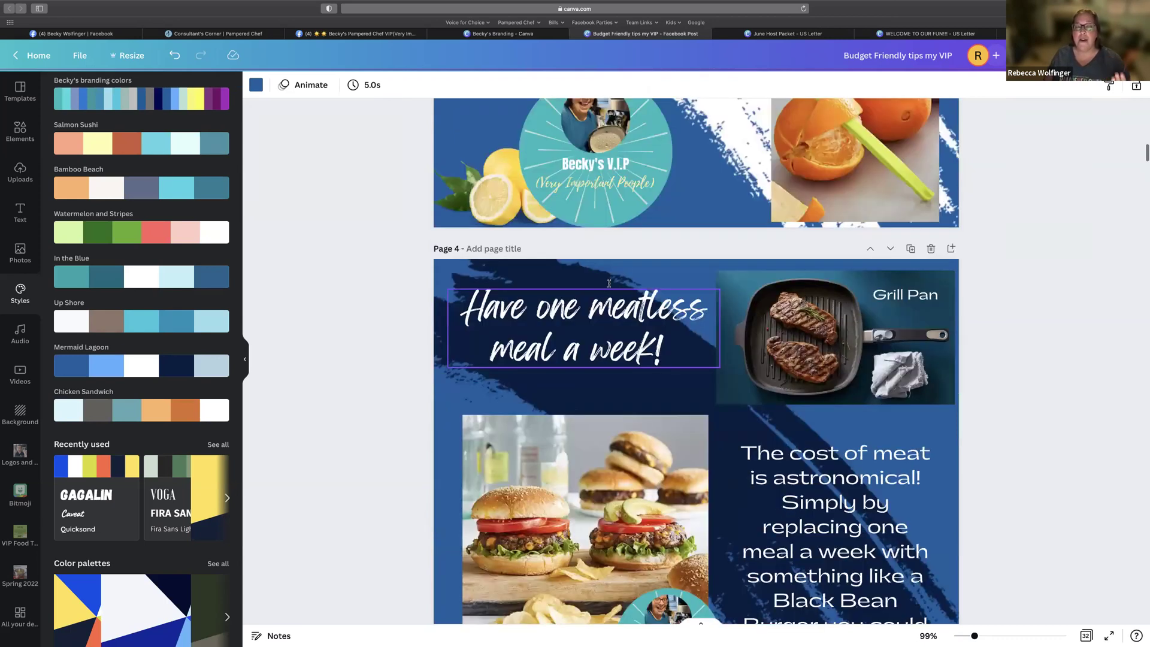
{"action": "scroll", "coordinate": [613, 277], "scroll_direction": "up", "scroll_amount": 6}
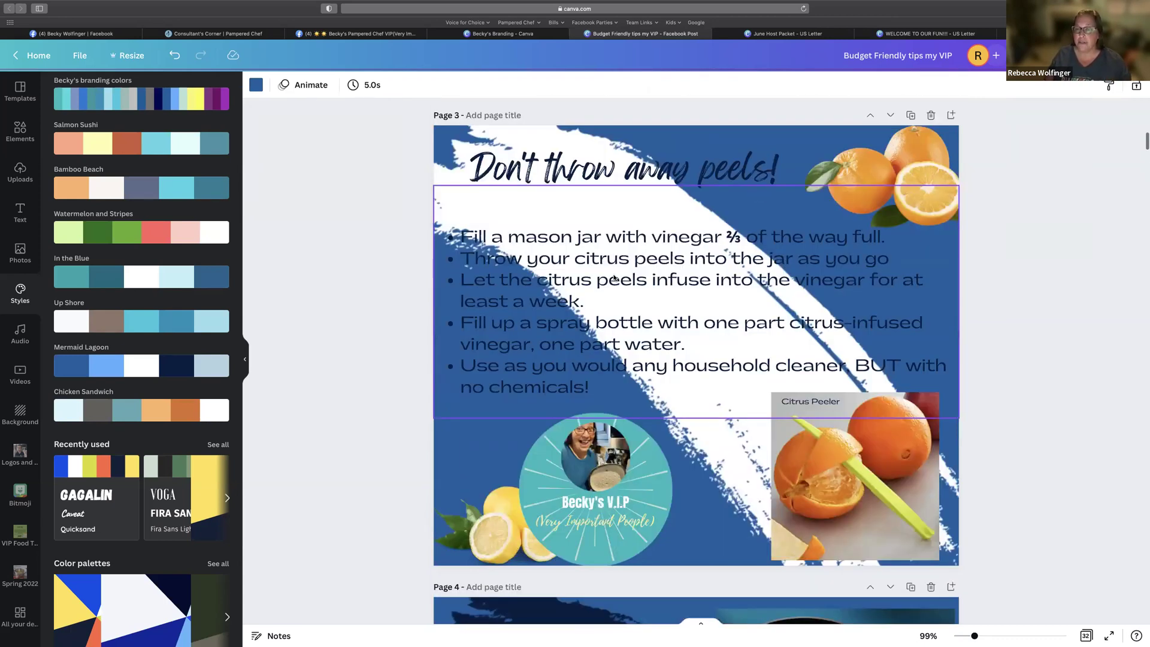
{"action": "scroll", "coordinate": [614, 277], "scroll_direction": "up", "scroll_amount": 14}
{"action": "scroll", "coordinate": [614, 276], "scroll_direction": "up", "scroll_amount": 3}
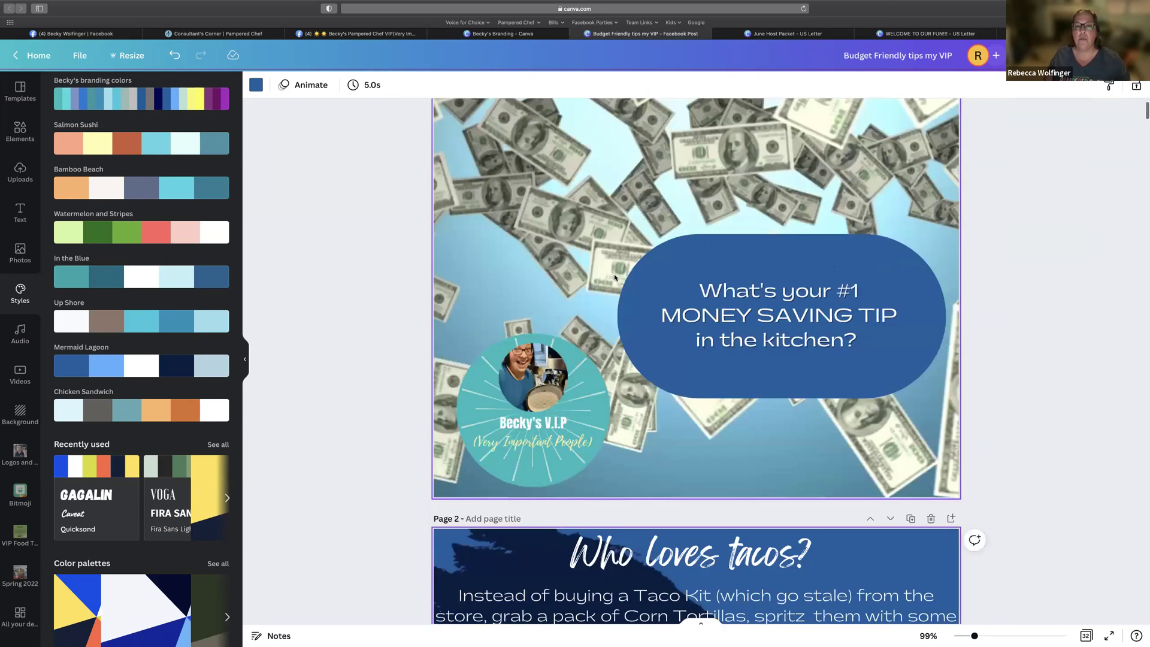
{"action": "scroll", "coordinate": [613, 274], "scroll_direction": "down", "scroll_amount": 5}
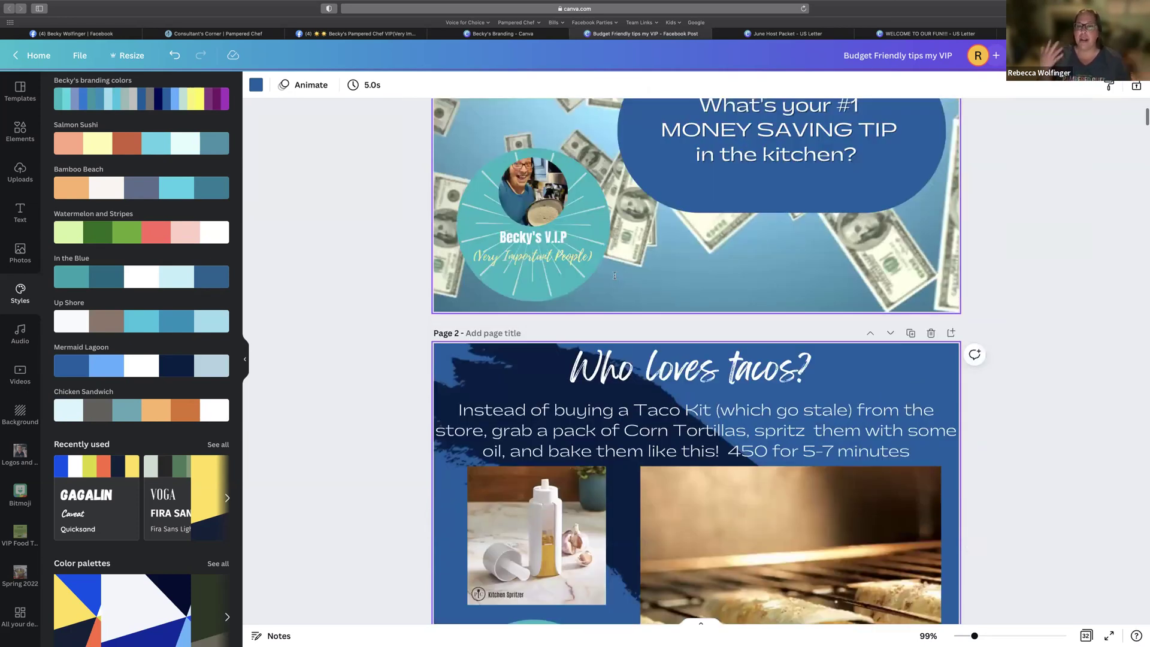
{"action": "scroll", "coordinate": [613, 274], "scroll_direction": "down", "scroll_amount": 3}
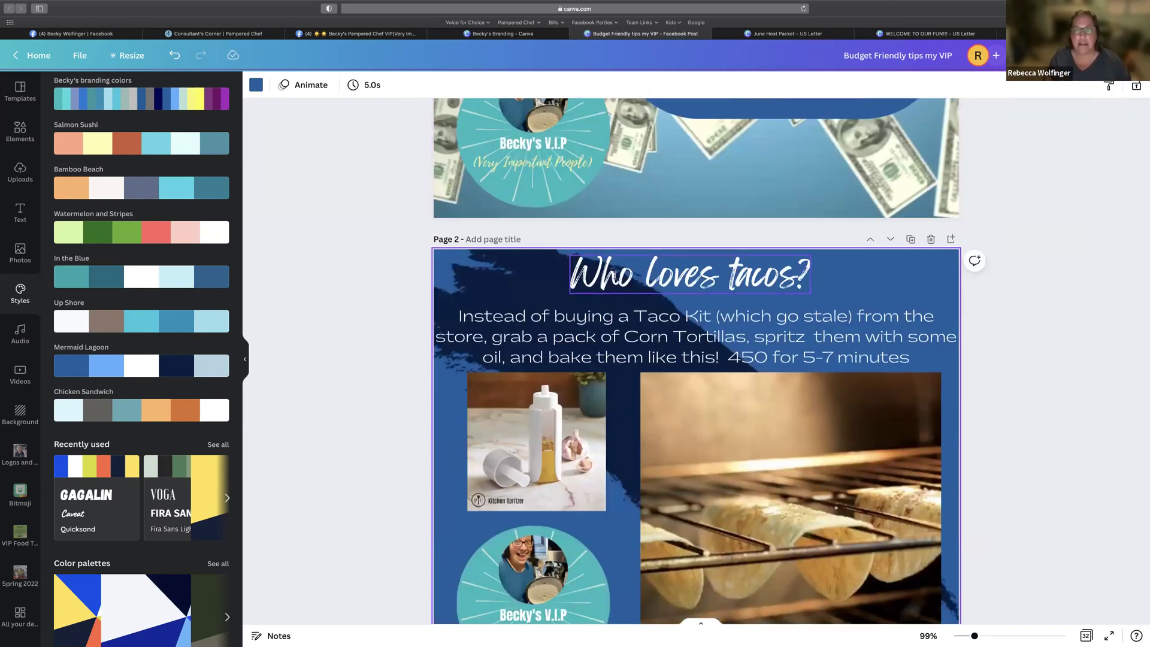
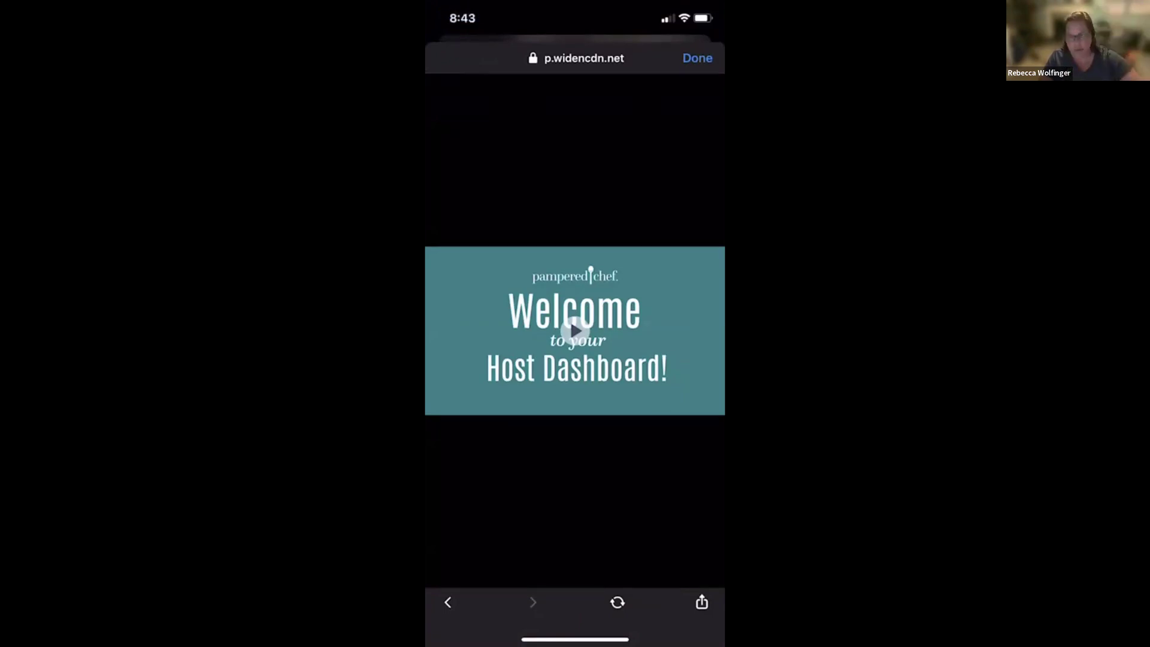
- Close the host dashboard video on the phone, leave the Messenger chat, and switch to the YouTube app's library
{"action": "left_click", "coordinate": [697, 58]}
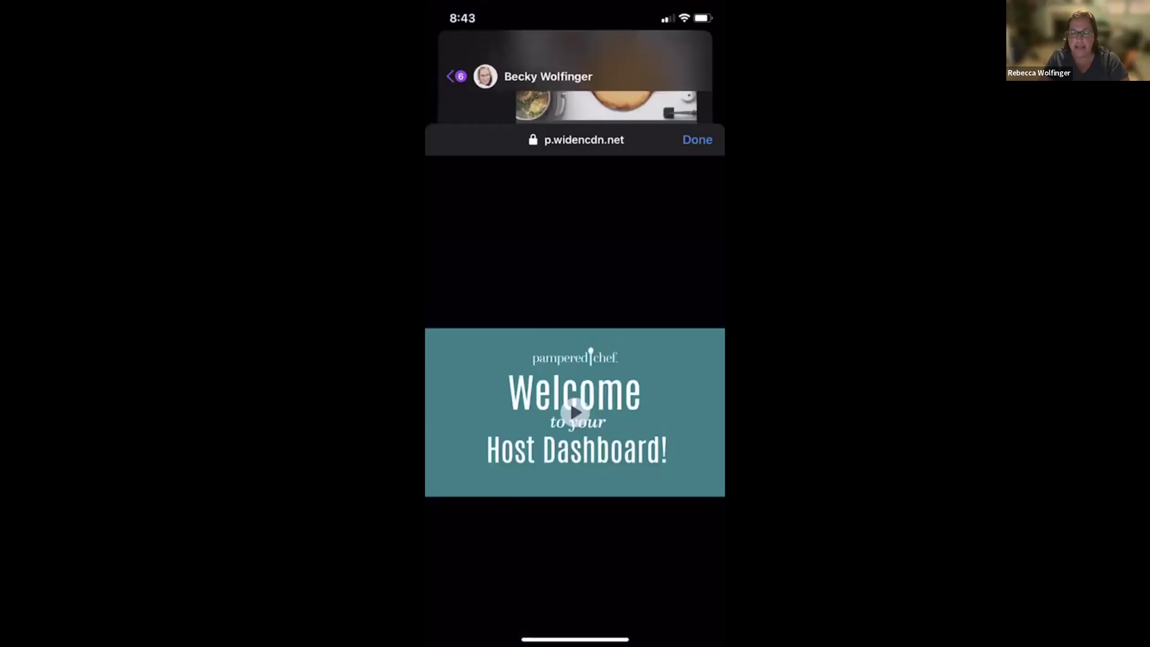
{"action": "left_click_drag", "start_coordinate": [575, 639], "coordinate": [575, 419]}
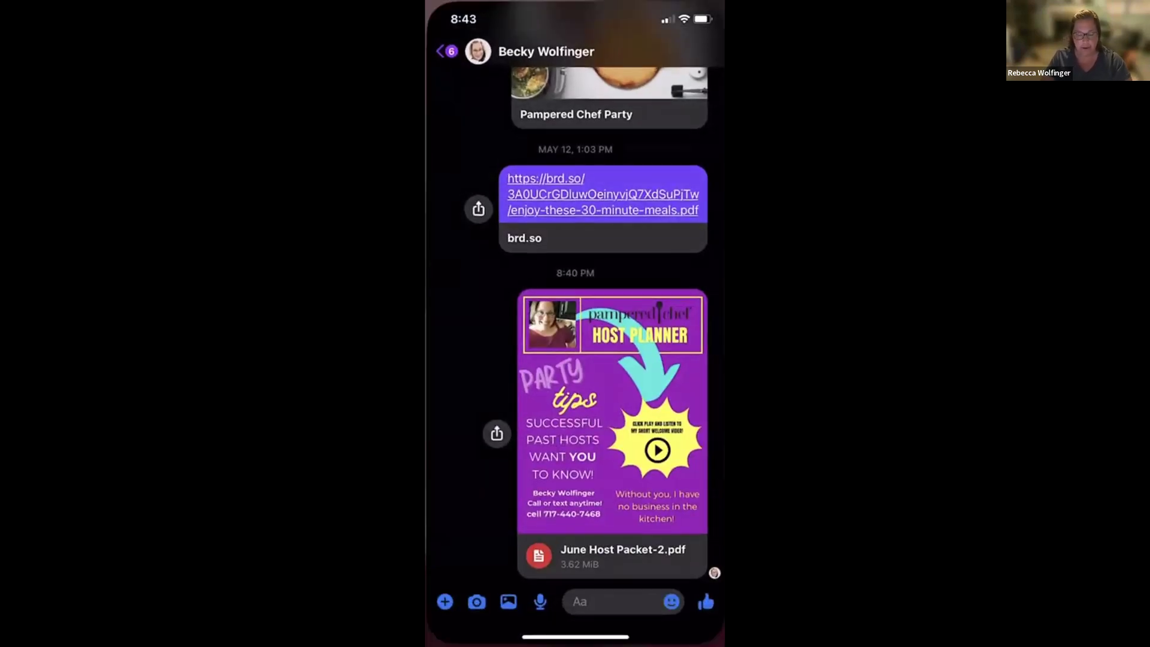
{"action": "left_click_drag", "start_coordinate": [659, 329], "coordinate": [659, 89]}
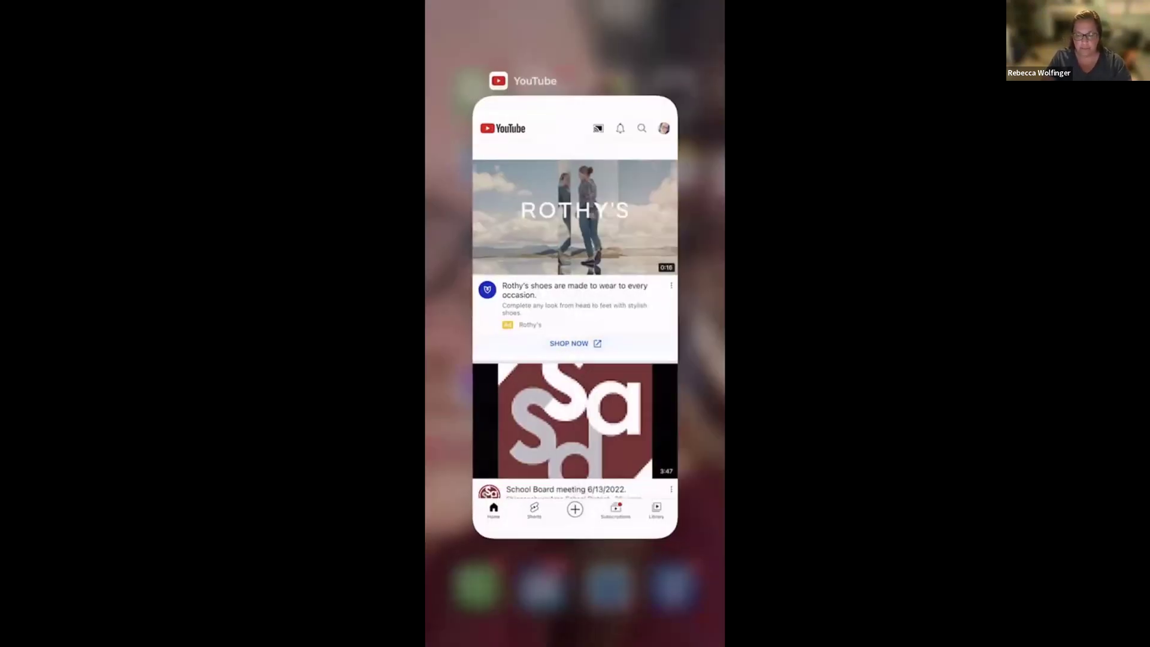
{"action": "left_click", "coordinate": [575, 299]}
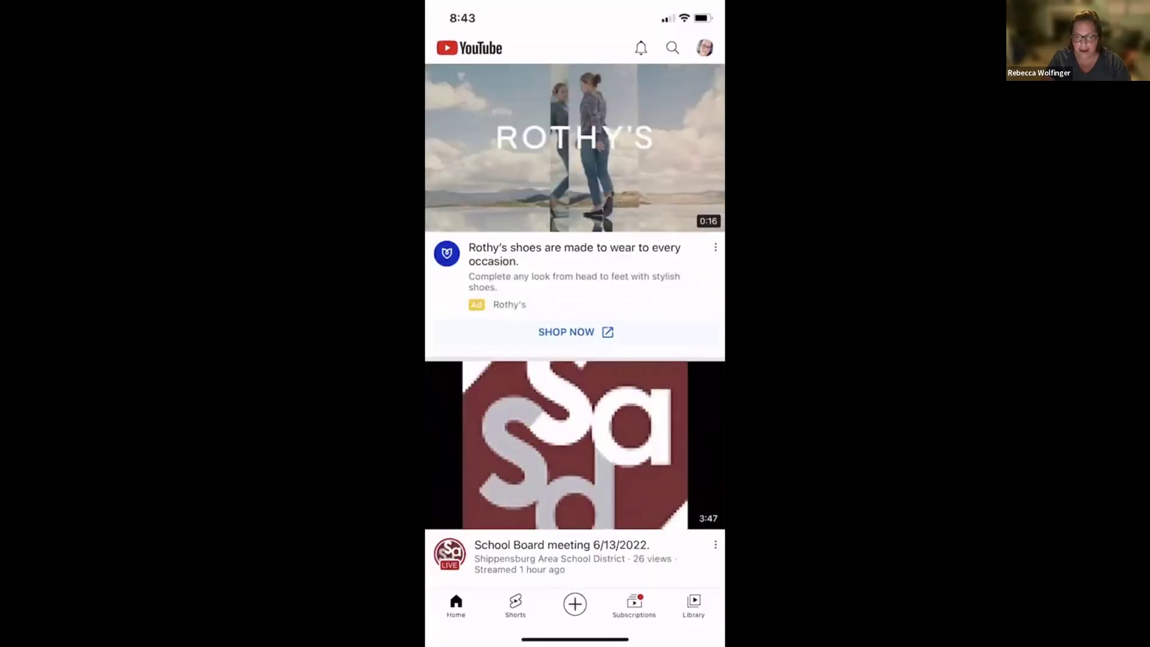
{"action": "left_click", "coordinate": [693, 605]}
{"action": "left_click", "coordinate": [496, 244]}
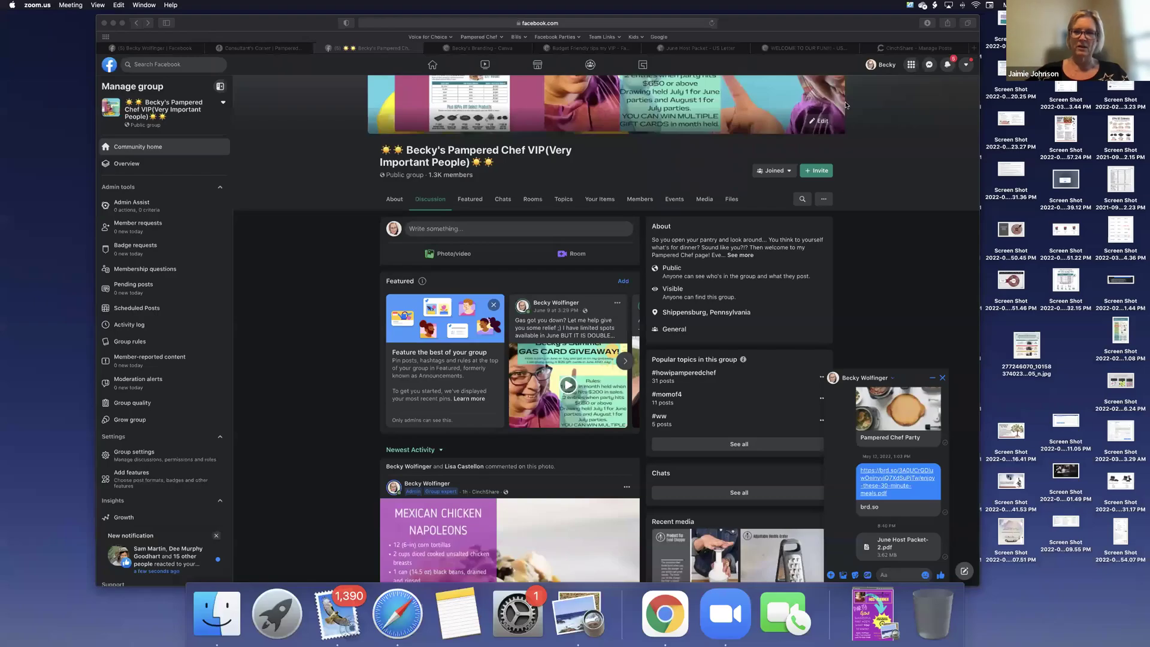
- Switch to the June Host Packet design in Canva and review pages 1 to 4, including the linked play button on the cover
{"action": "left_click", "coordinate": [846, 105]}
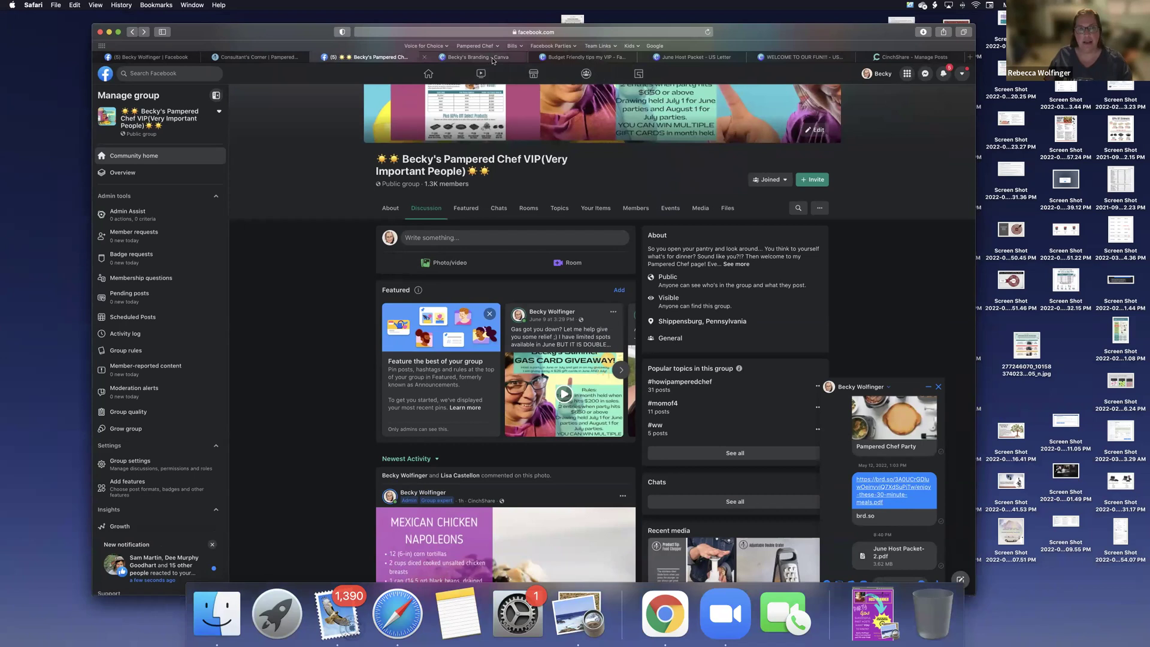
{"action": "left_click", "coordinate": [709, 55]}
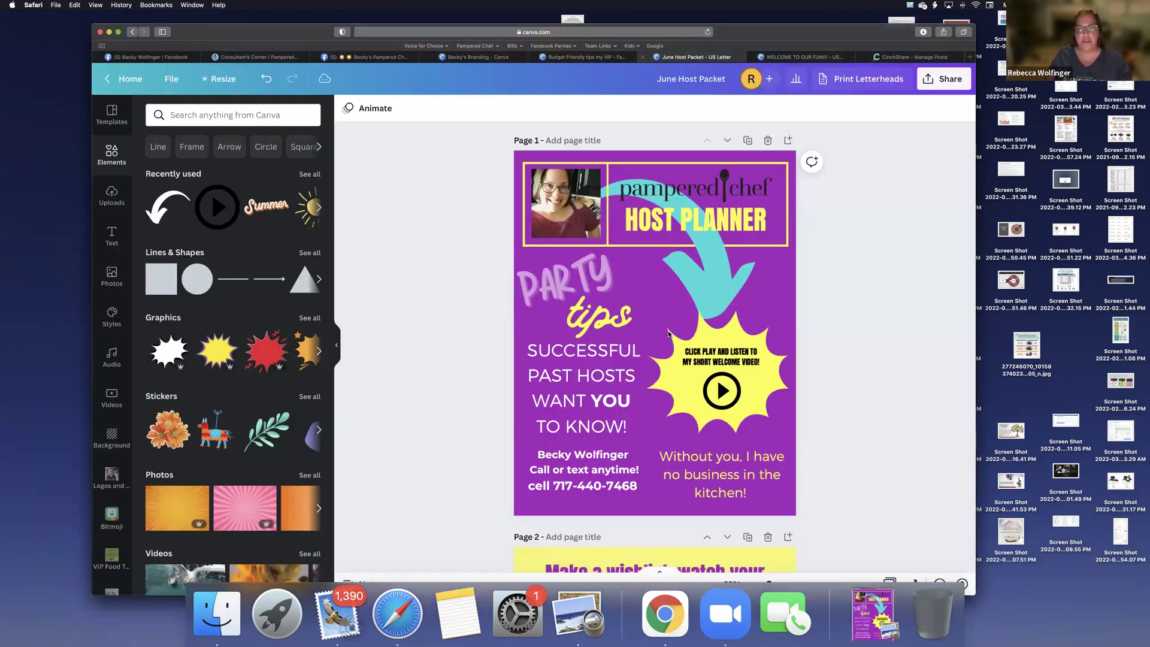
{"action": "scroll", "coordinate": [668, 334], "scroll_direction": "down", "scroll_amount": 1}
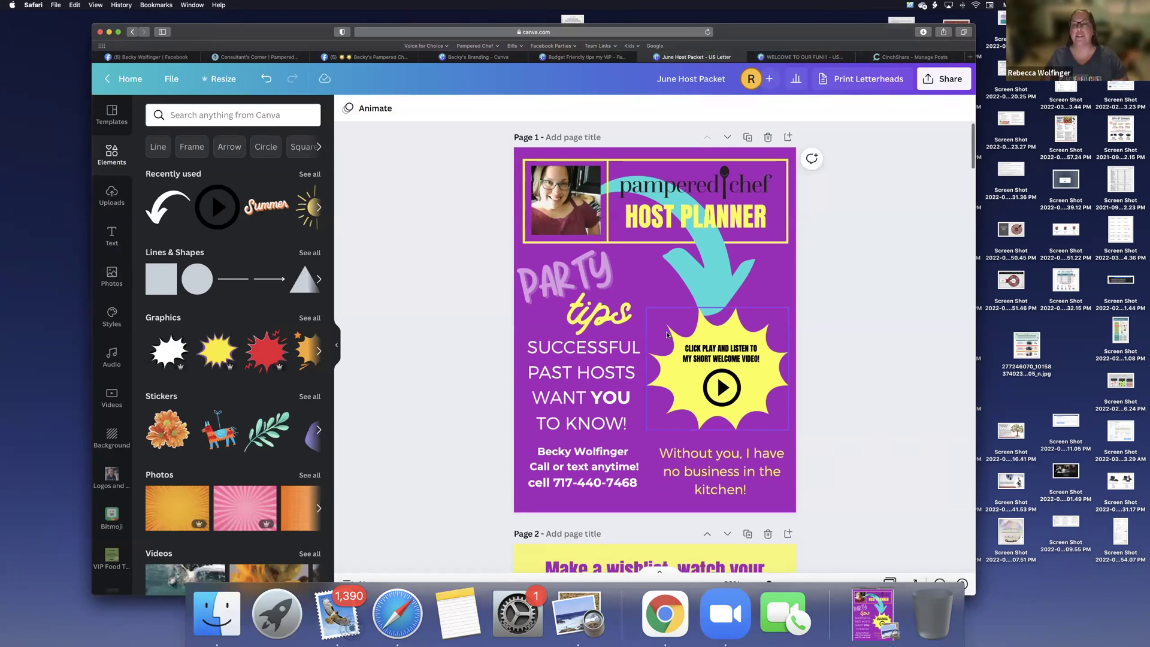
{"action": "scroll", "coordinate": [618, 345], "scroll_direction": "down", "scroll_amount": 1}
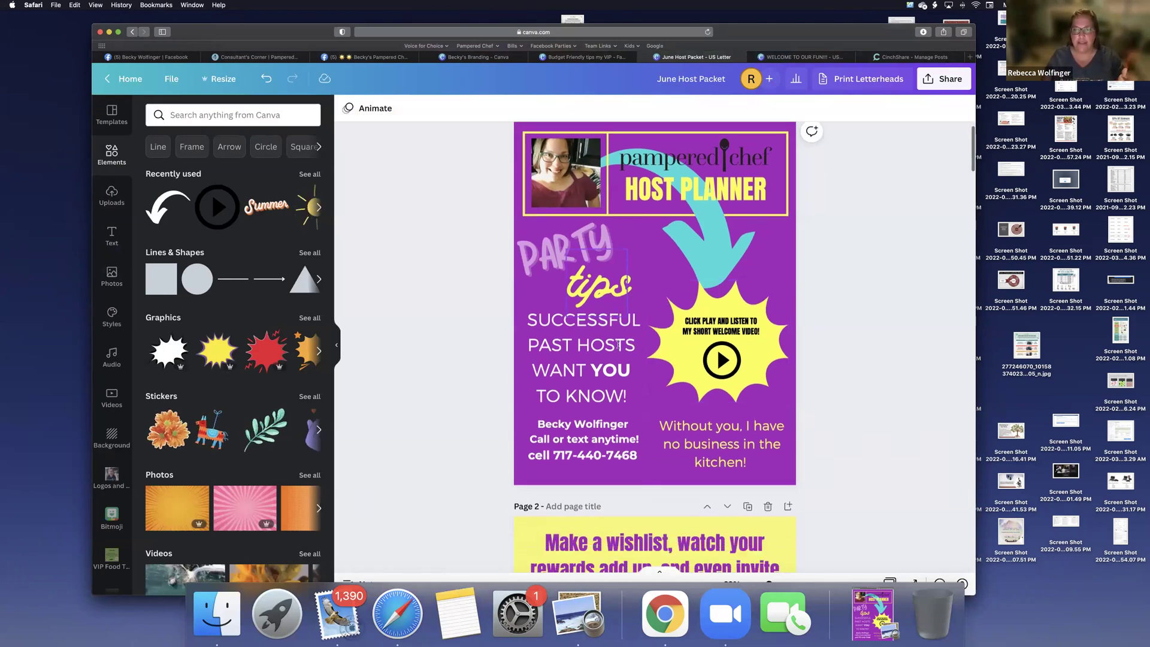
{"action": "scroll", "coordinate": [618, 344], "scroll_direction": "down", "scroll_amount": 4}
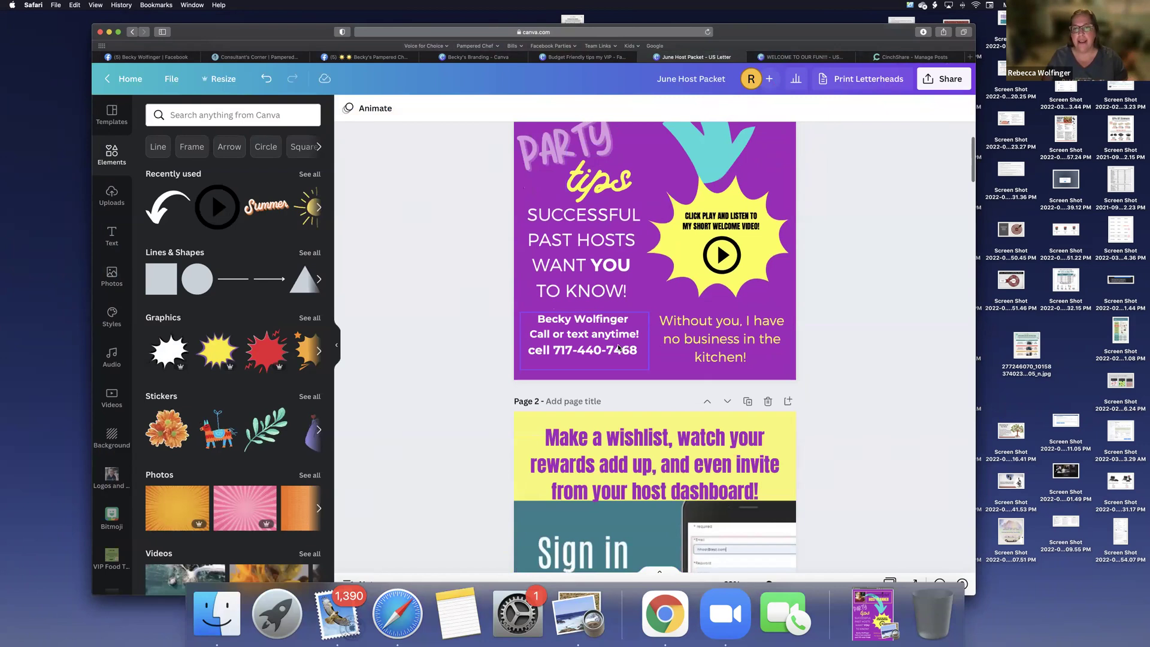
{"action": "scroll", "coordinate": [618, 347], "scroll_direction": "up", "scroll_amount": 3}
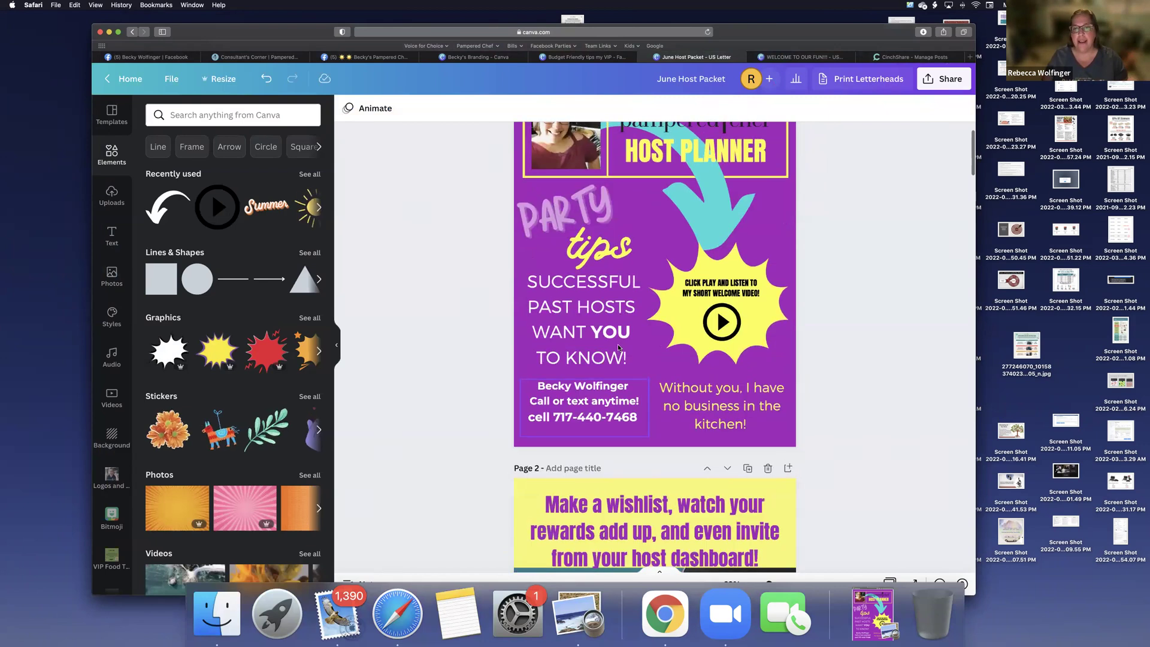
{"action": "scroll", "coordinate": [616, 346], "scroll_direction": "up", "scroll_amount": 2}
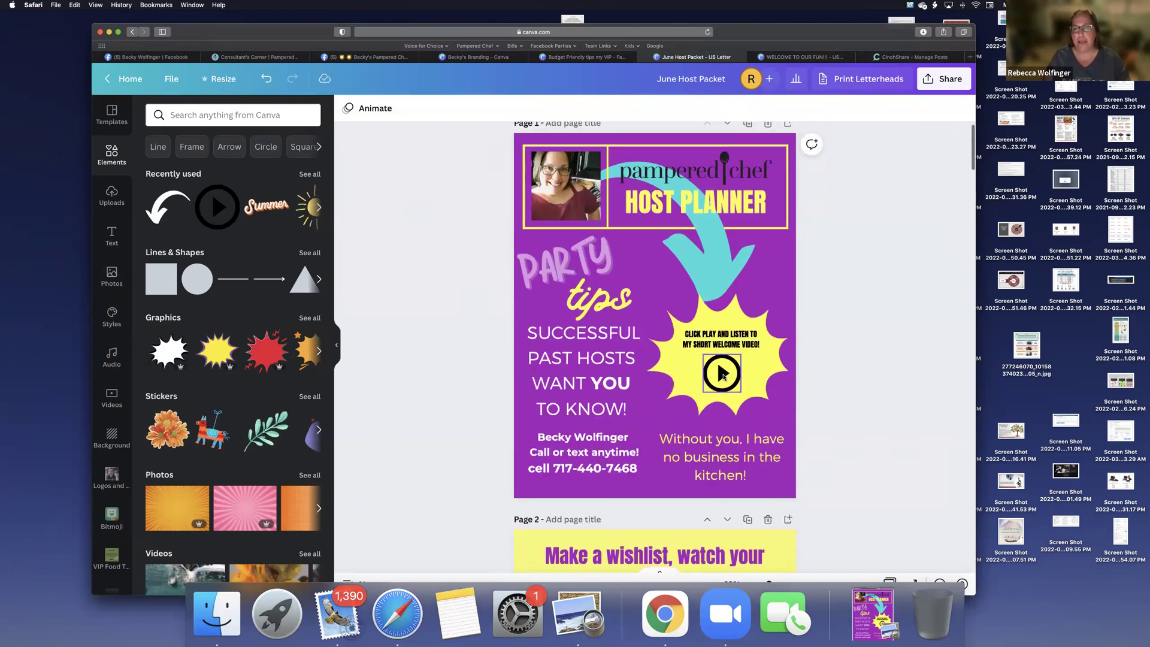
{"action": "left_click", "coordinate": [720, 379]}
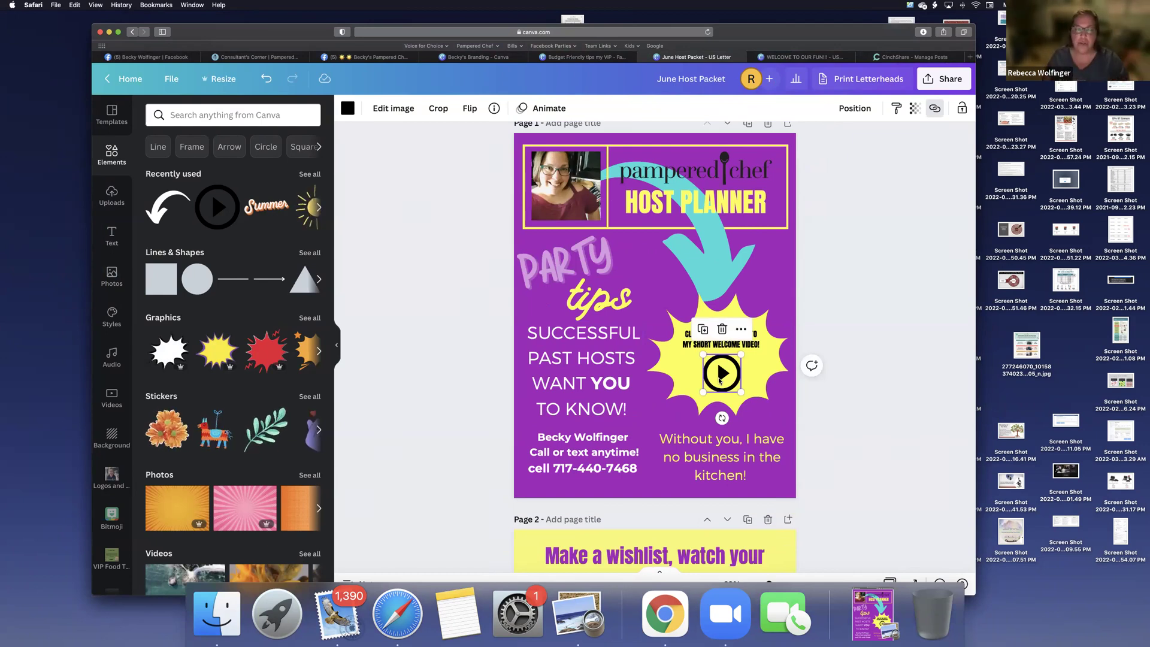
{"action": "scroll", "coordinate": [688, 383], "scroll_direction": "down", "scroll_amount": 7}
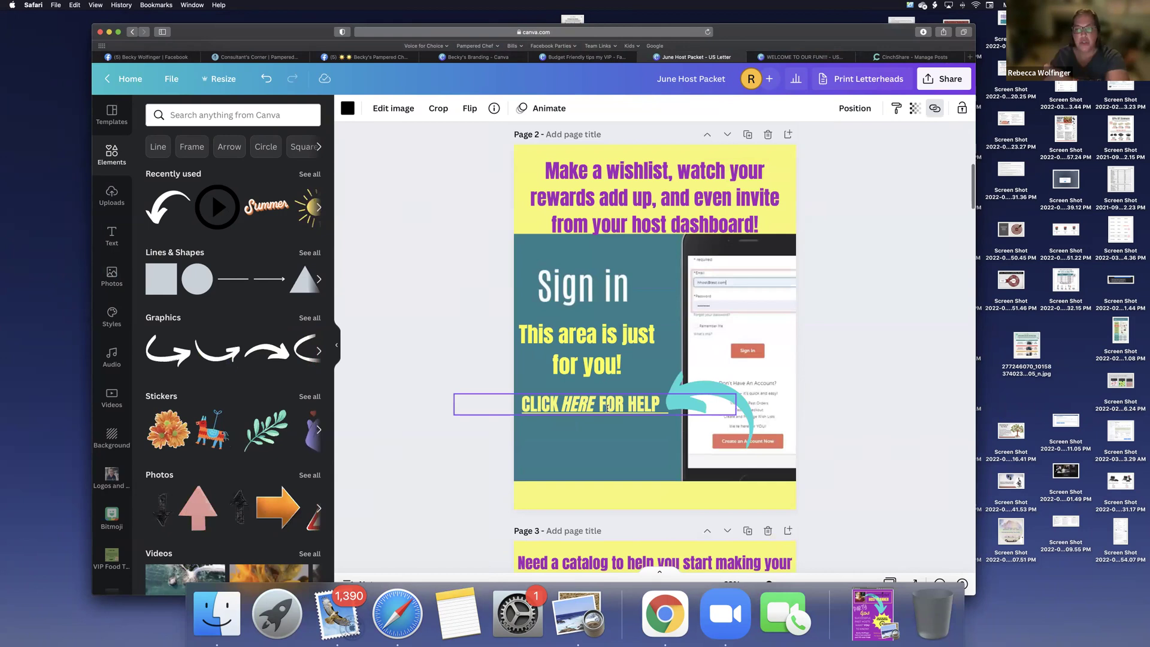
{"action": "scroll", "coordinate": [607, 410], "scroll_direction": "down", "scroll_amount": 3}
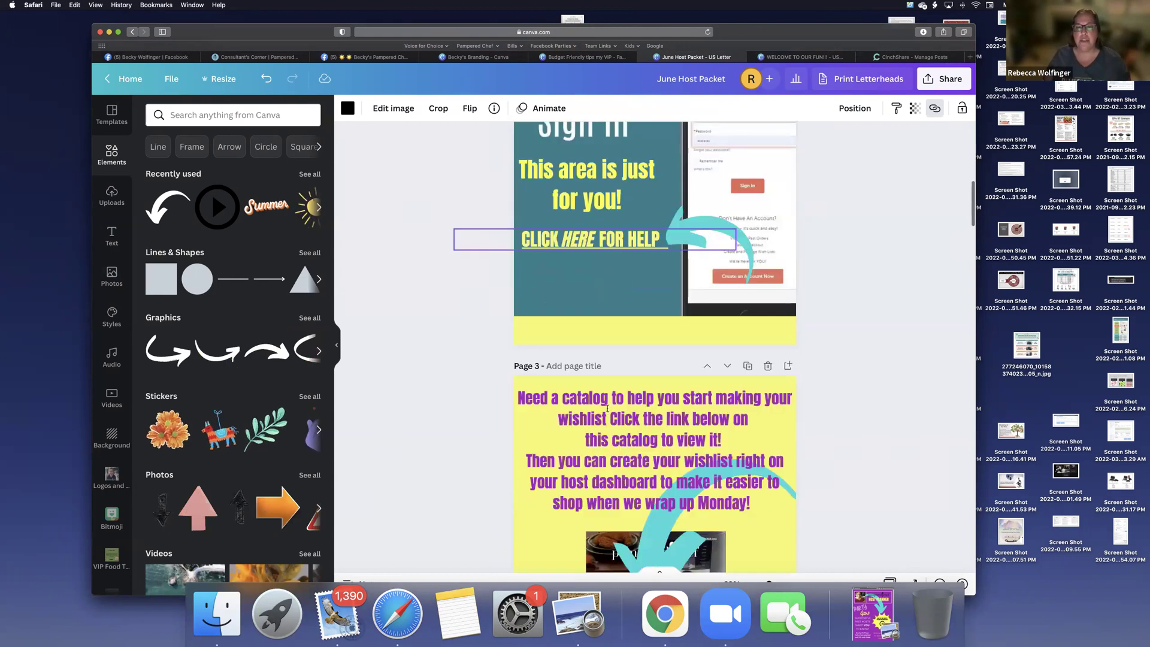
{"action": "scroll", "coordinate": [658, 419], "scroll_direction": "down", "scroll_amount": 4}
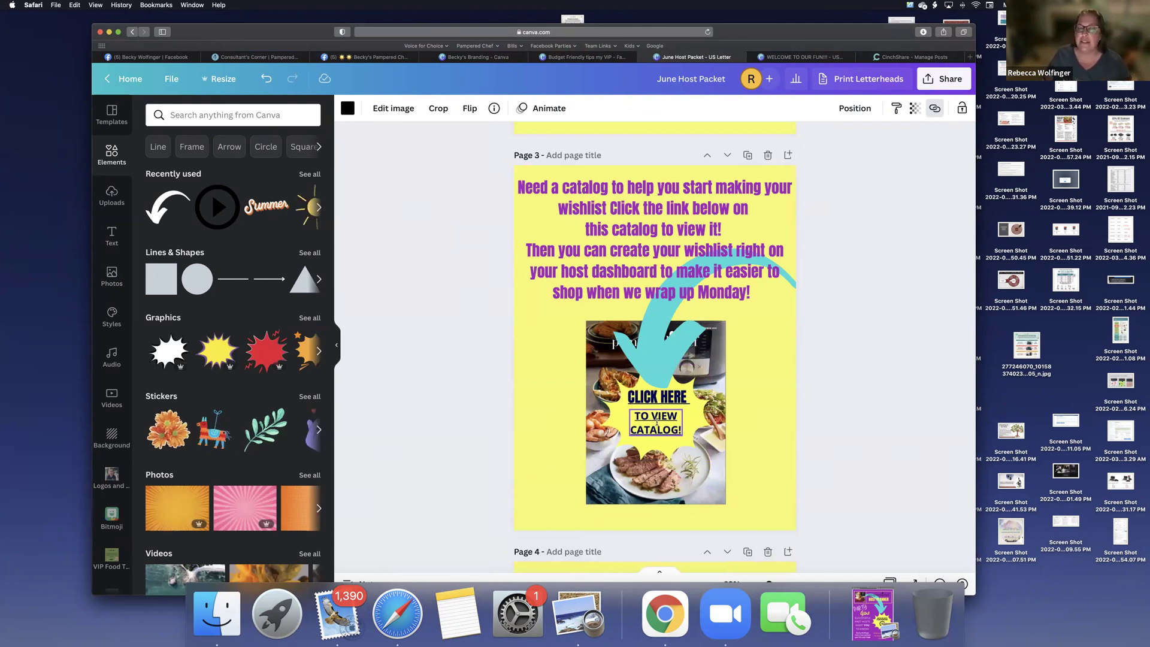
{"action": "scroll", "coordinate": [657, 422], "scroll_direction": "down", "scroll_amount": 6}
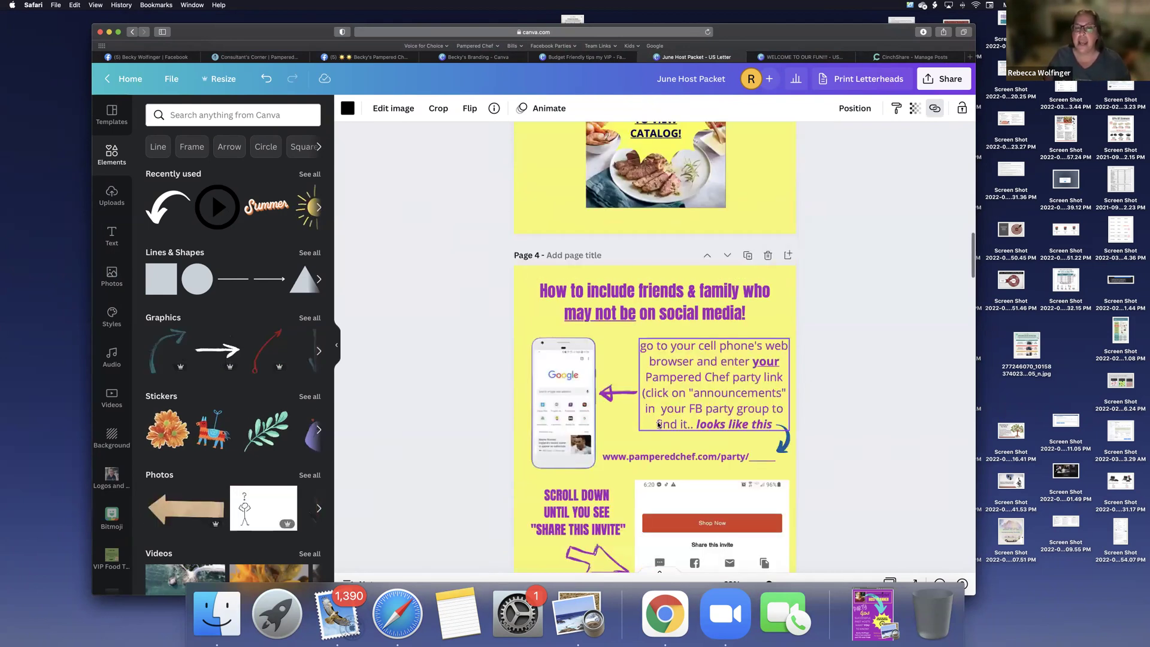
{"action": "scroll", "coordinate": [658, 424], "scroll_direction": "down", "scroll_amount": 2}
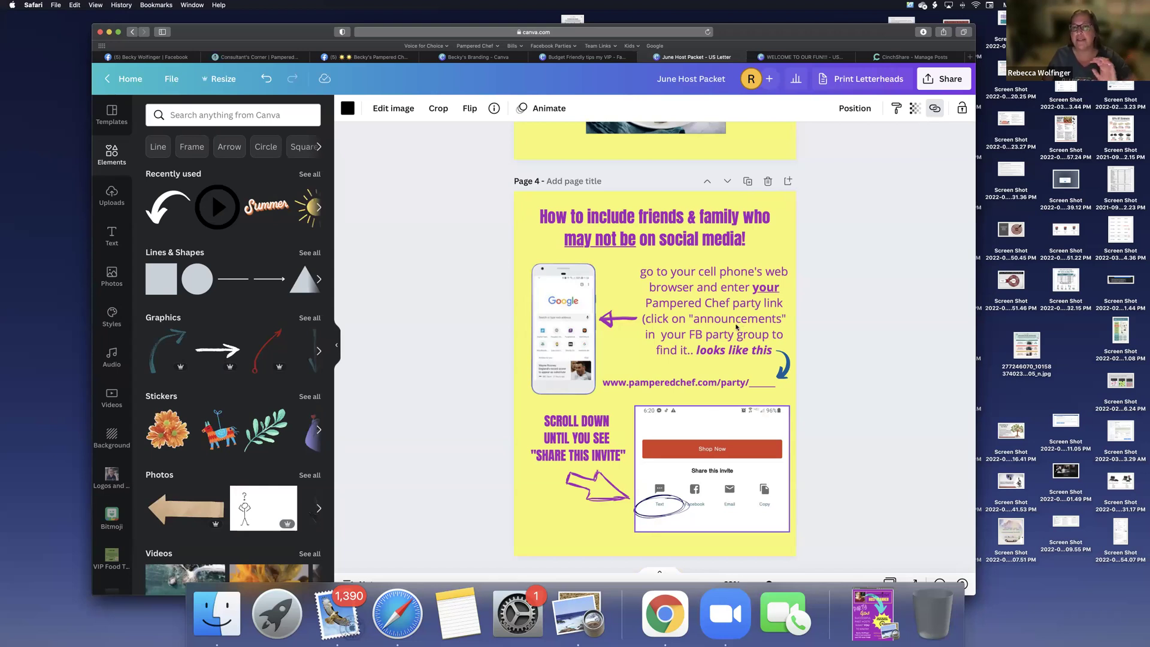
- Go back over the June Host Packet from the host dashboard page through the catalog and invitation-sharing pages to the guest invitation tips
{"action": "scroll", "coordinate": [740, 324], "scroll_direction": "up", "scroll_amount": 18}
{"action": "scroll", "coordinate": [724, 335], "scroll_direction": "down", "scroll_amount": 5}
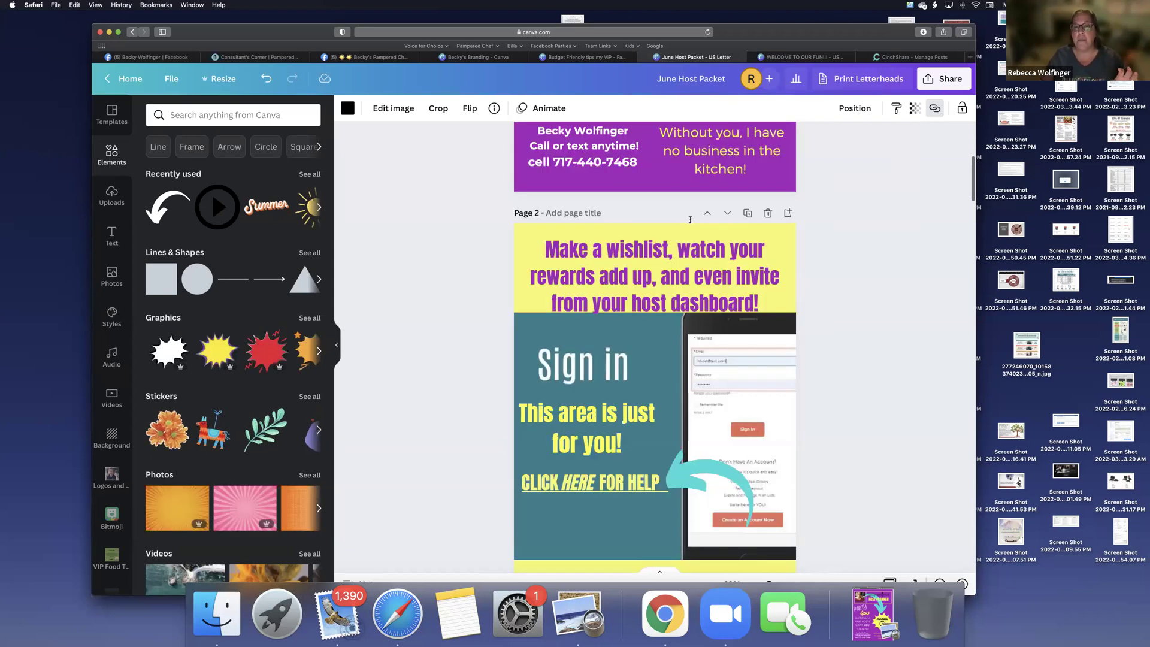
{"action": "scroll", "coordinate": [610, 311], "scroll_direction": "down", "scroll_amount": 2}
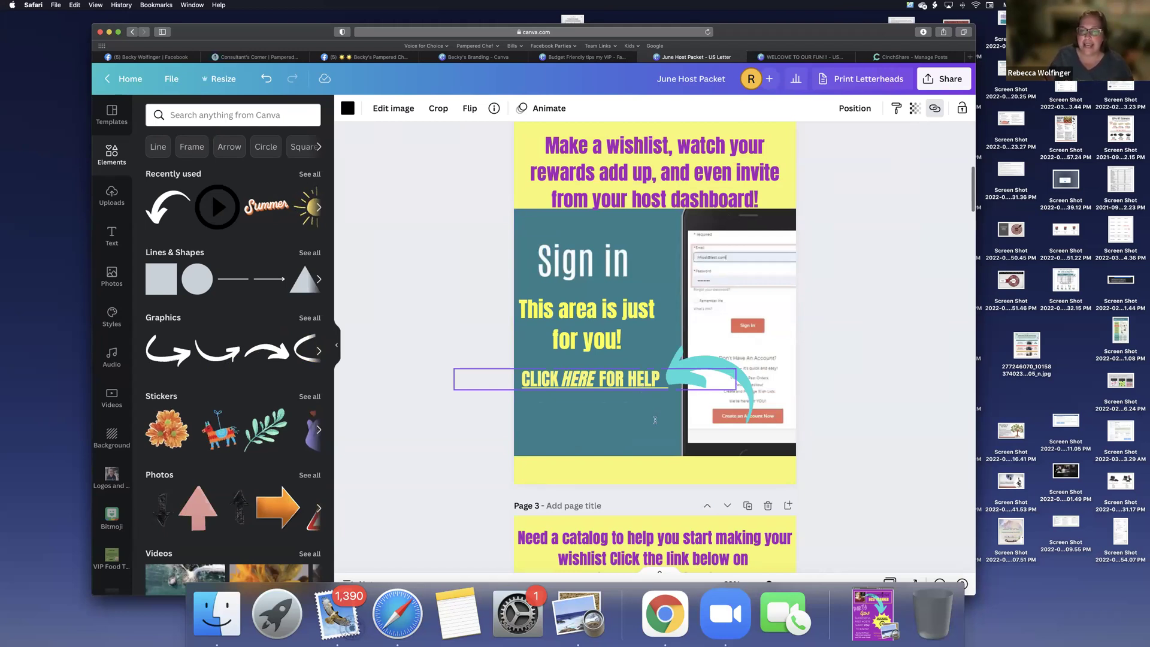
{"action": "scroll", "coordinate": [654, 419], "scroll_direction": "down", "scroll_amount": 5}
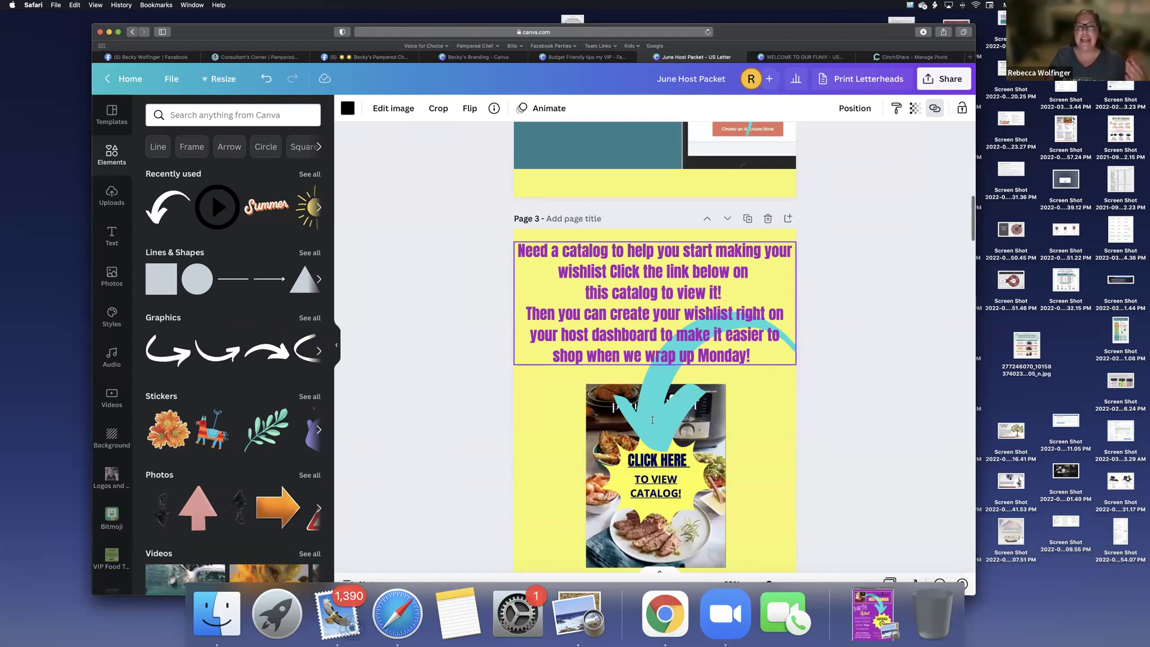
{"action": "scroll", "coordinate": [652, 420], "scroll_direction": "down", "scroll_amount": 7}
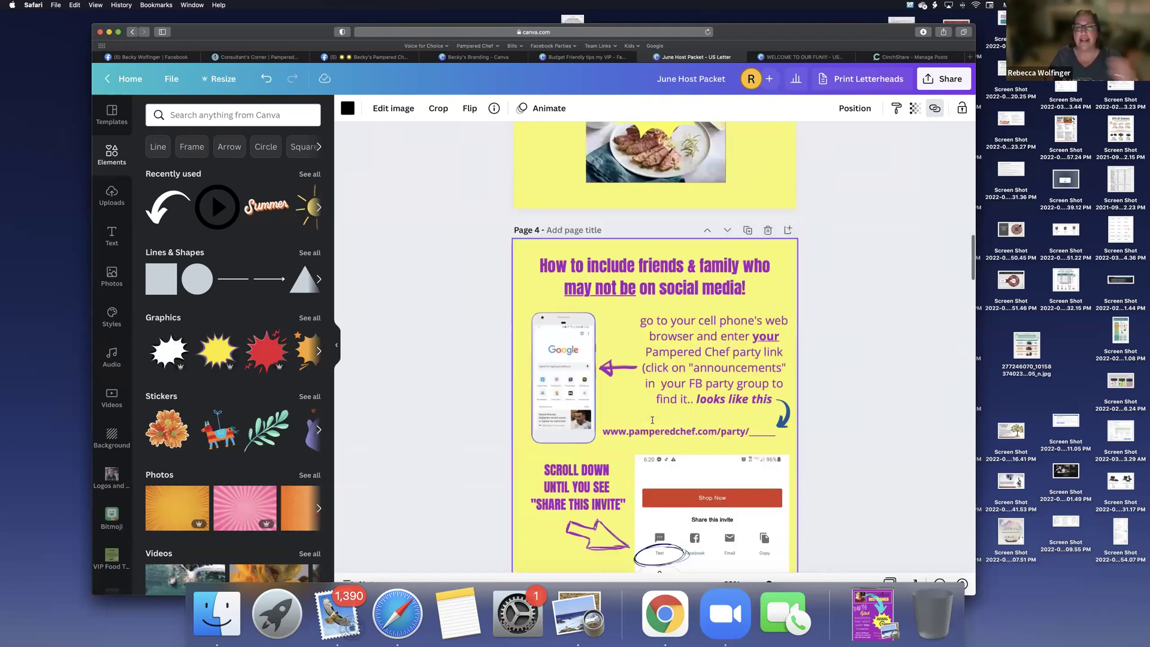
{"action": "scroll", "coordinate": [652, 420], "scroll_direction": "down", "scroll_amount": 3}
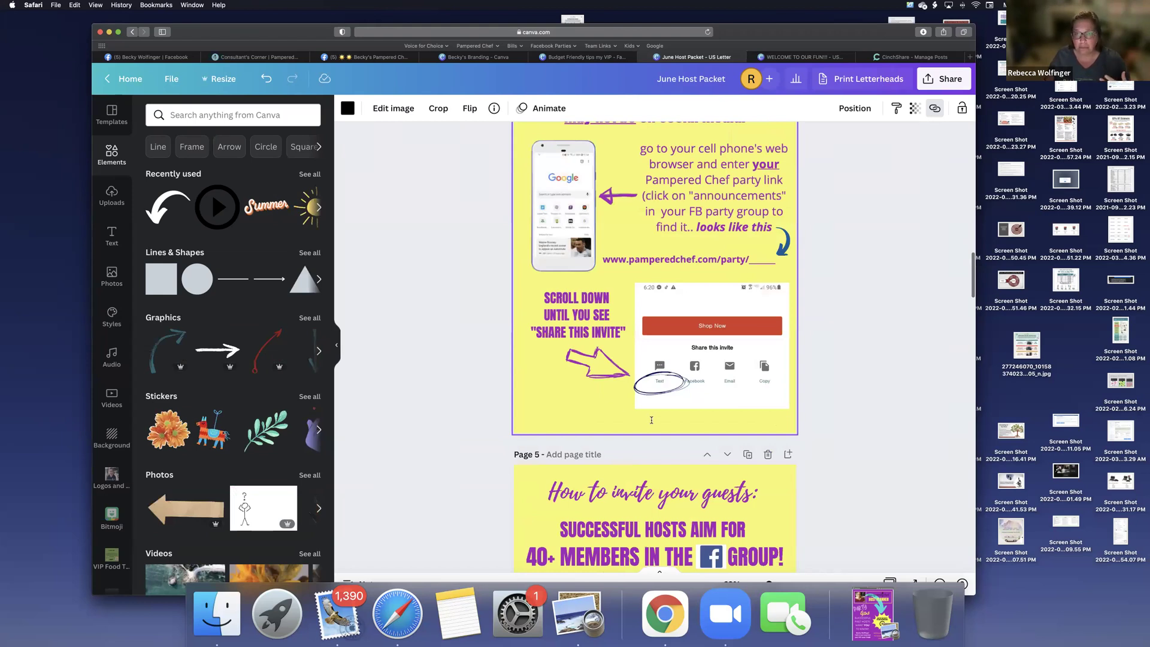
{"action": "scroll", "coordinate": [652, 420], "scroll_direction": "down", "scroll_amount": 4}
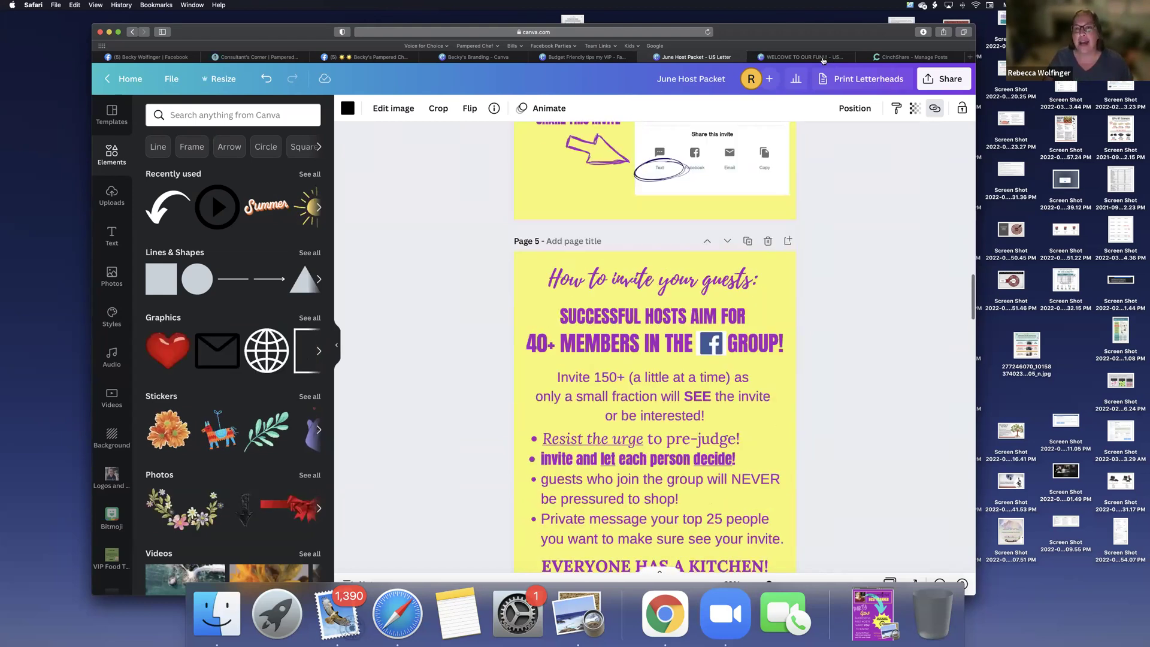
- Open the WELCOME TO OUR FUN!!! design and place the recently used black play button graphic below the header, left of the page's centre
{"action": "left_click", "coordinate": [823, 60]}
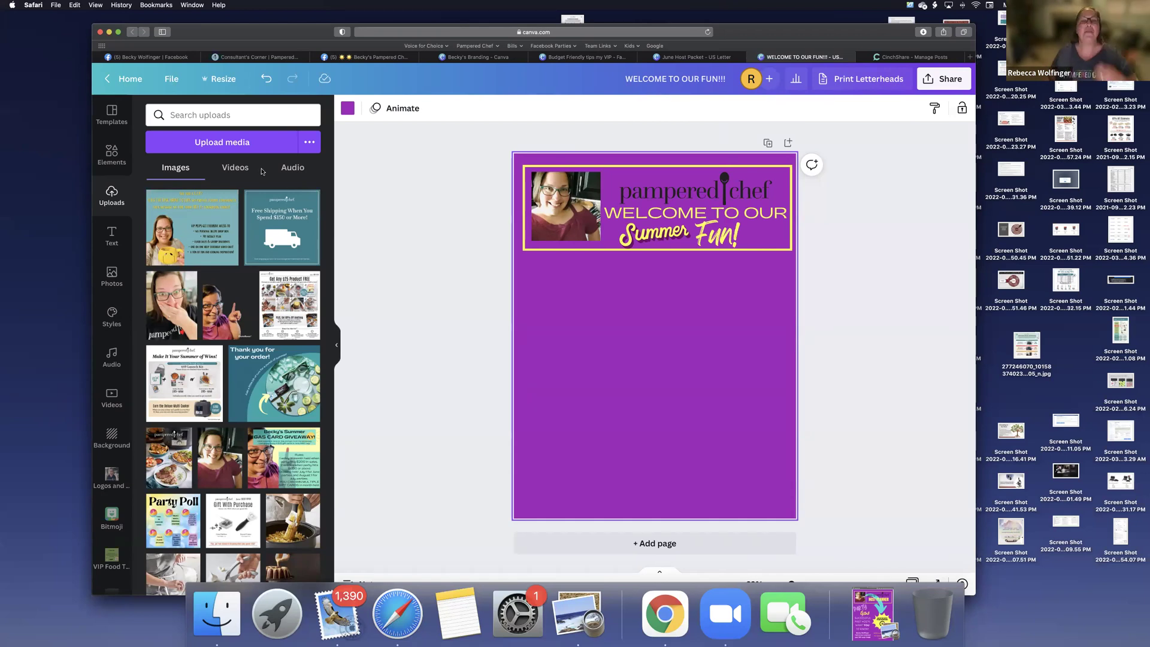
{"action": "left_click", "coordinate": [111, 157]}
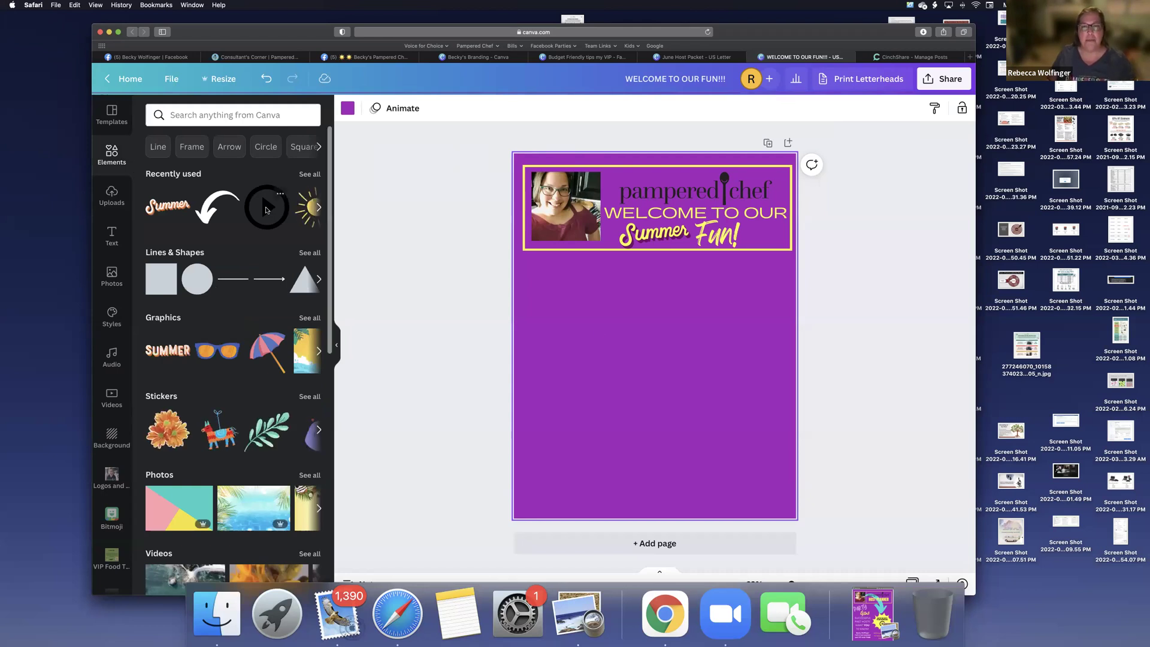
{"action": "left_click", "coordinate": [267, 210]}
{"action": "left_click_drag", "start_coordinate": [598, 344], "coordinate": [589, 371]}
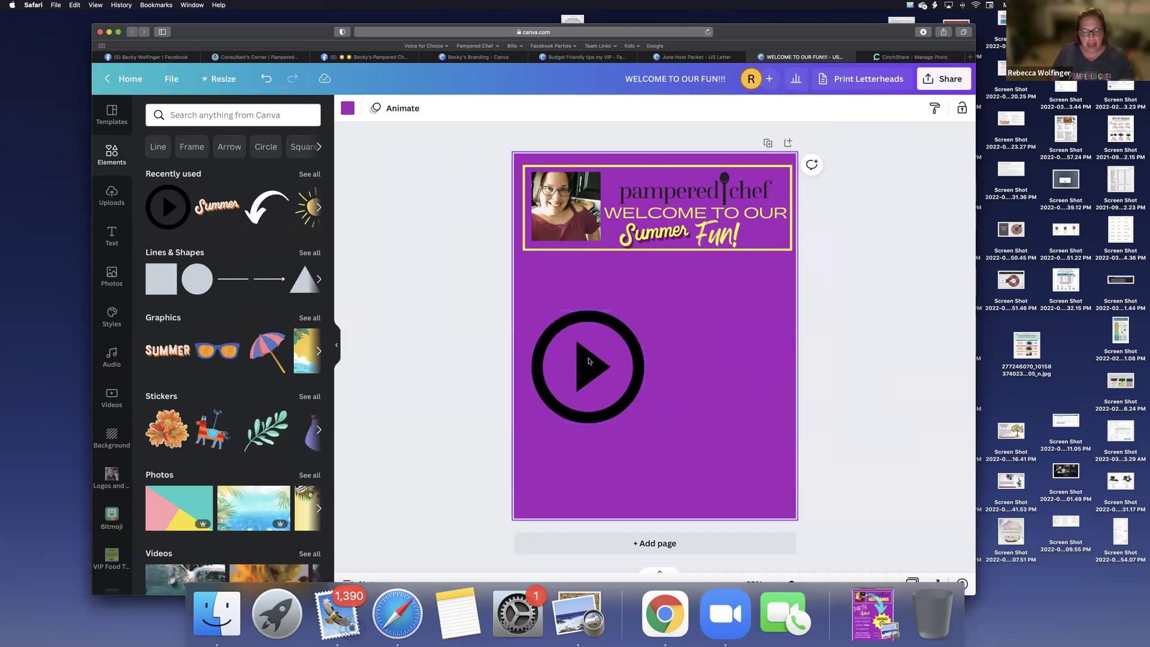
- Add a text box reading "Click the play button to learn how to have the most fun possible in the next couple days!"
{"action": "key", "text": "t"}
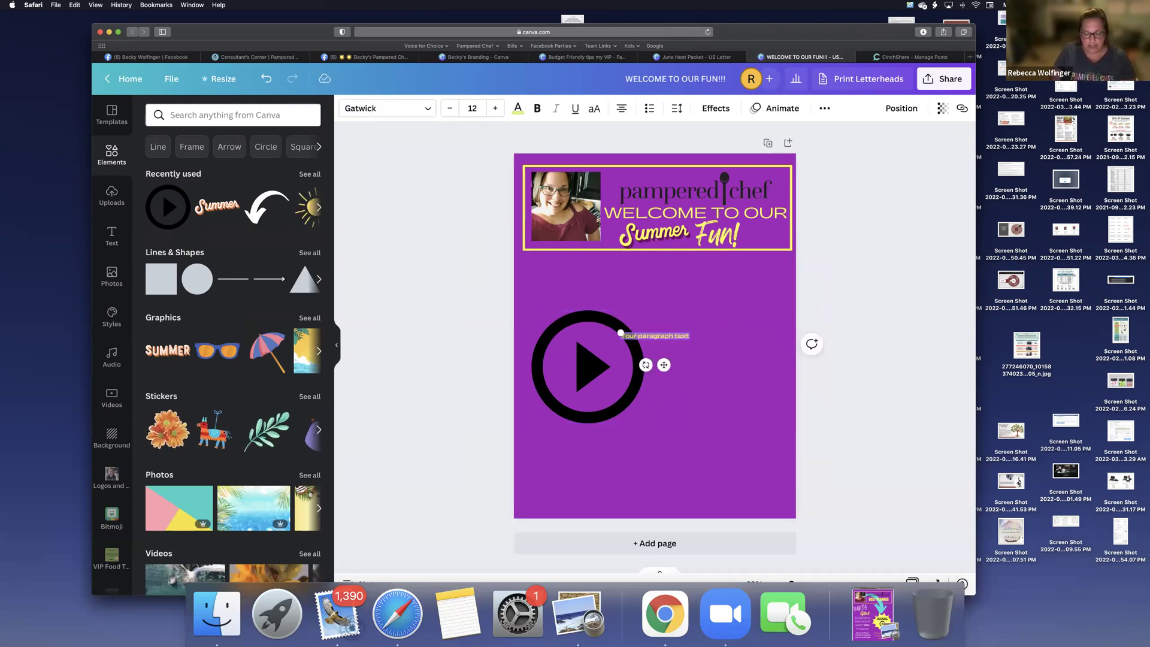
{"action": "type", "text": "Click"}
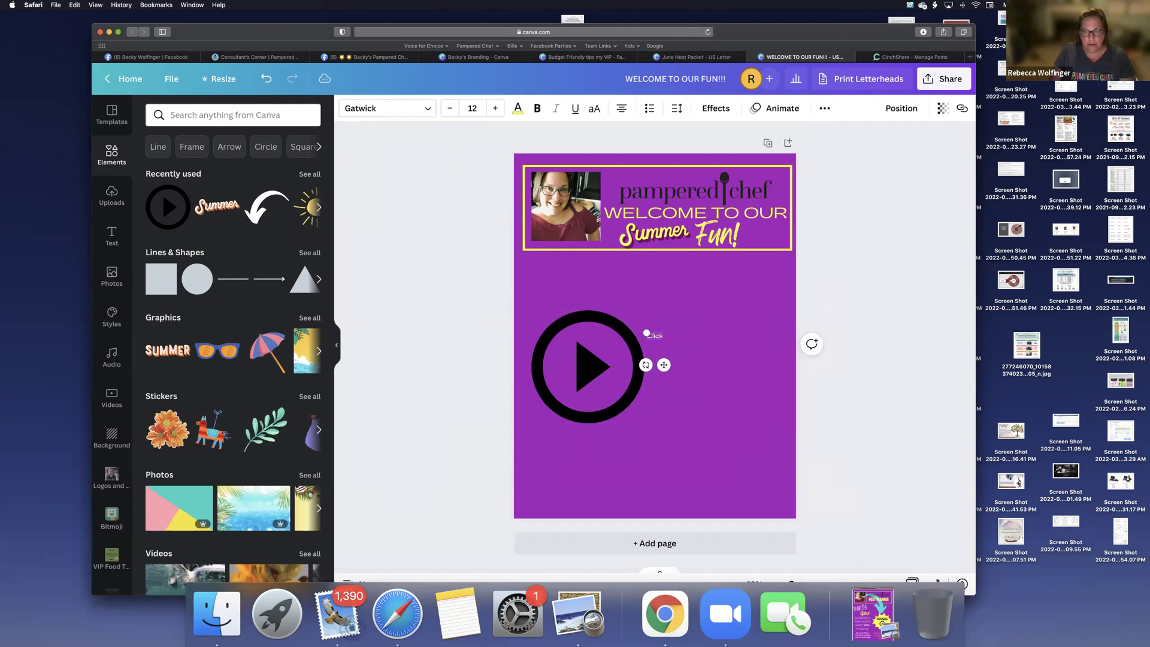
{"action": "type", "text": " the play button"}
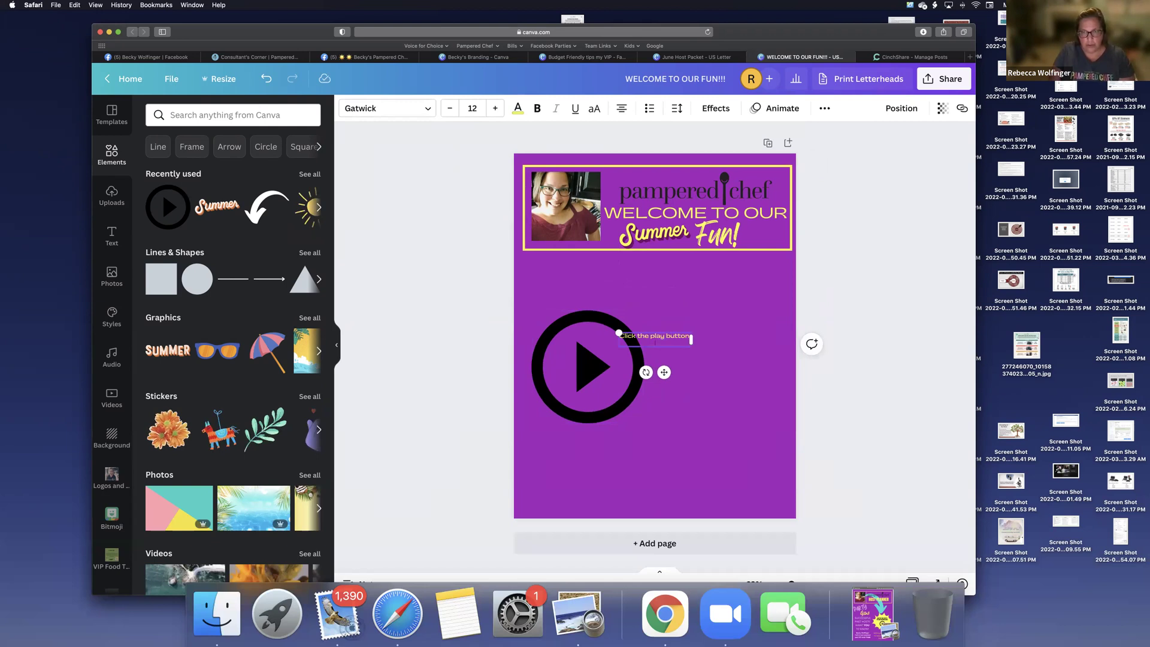
{"action": "type", "text": " to"}
{"action": "key", "text": "BackSpace"}
{"action": "key", "text": "BackSpace"}
{"action": "key", "text": "BackSpace"}
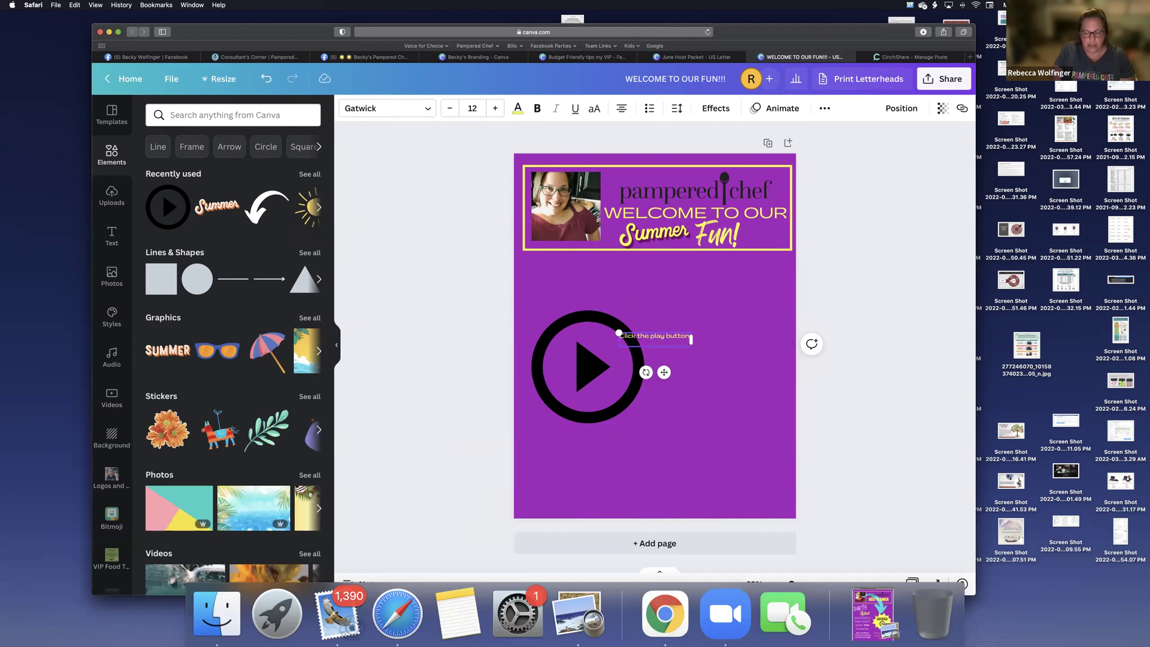
{"action": "type", "text": "to learn how to have"}
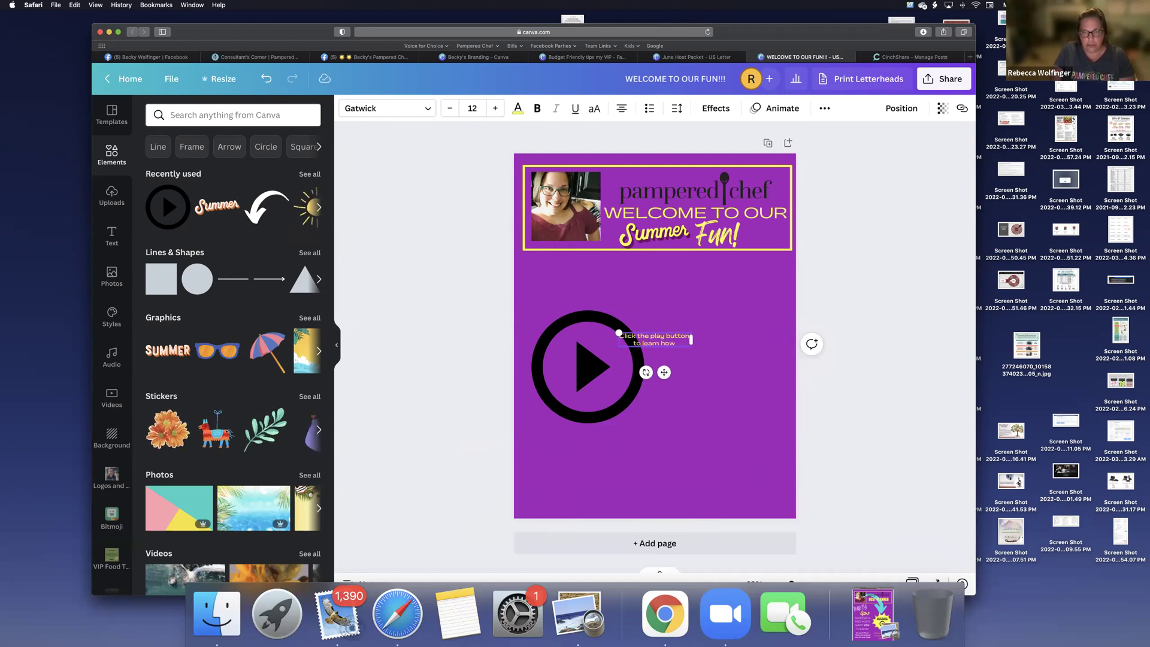
{"action": "key", "text": "BackSpace"}
{"action": "key", "text": "BackSpace"}
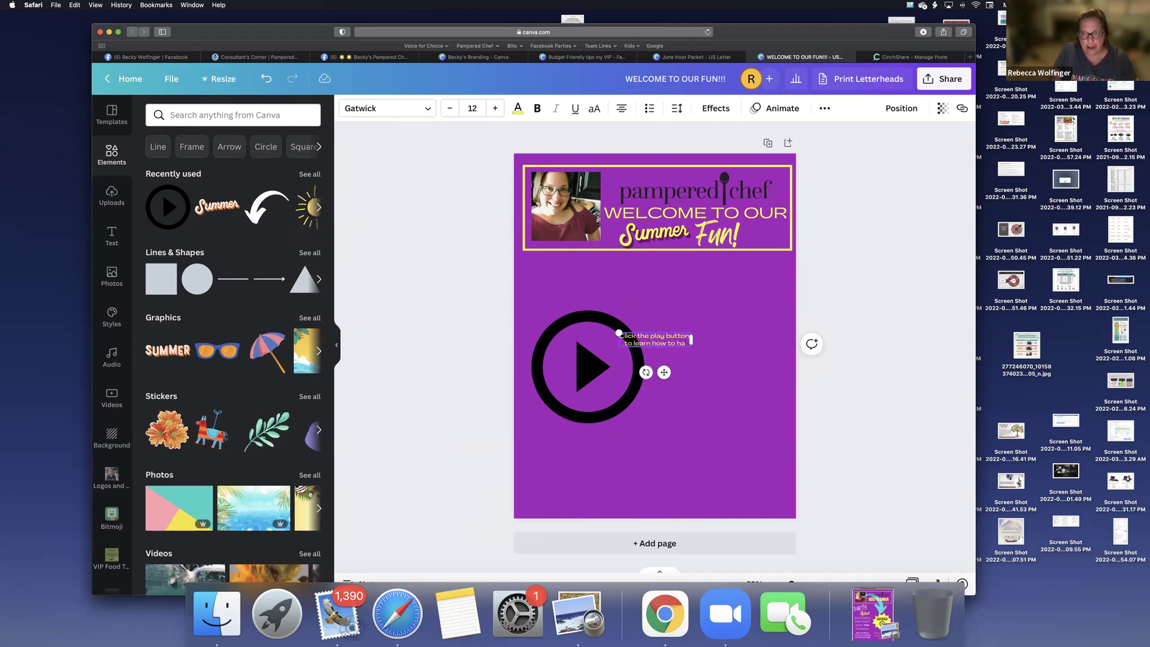
{"action": "type", "text": "ve the m"}
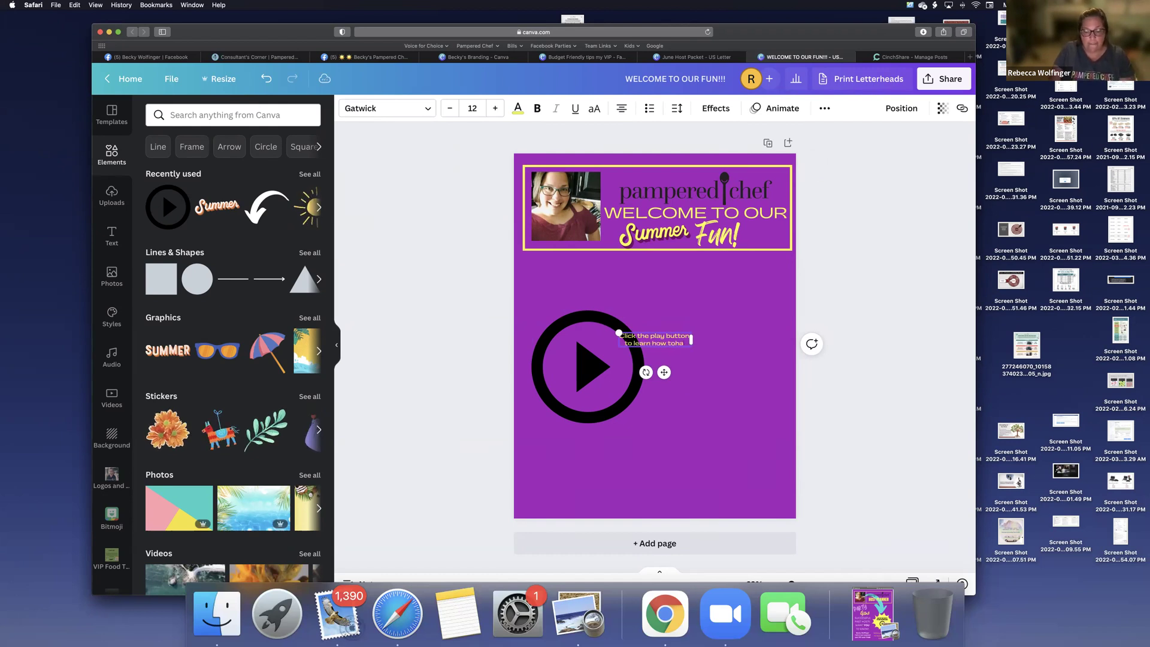
{"action": "type", "text": "post"}
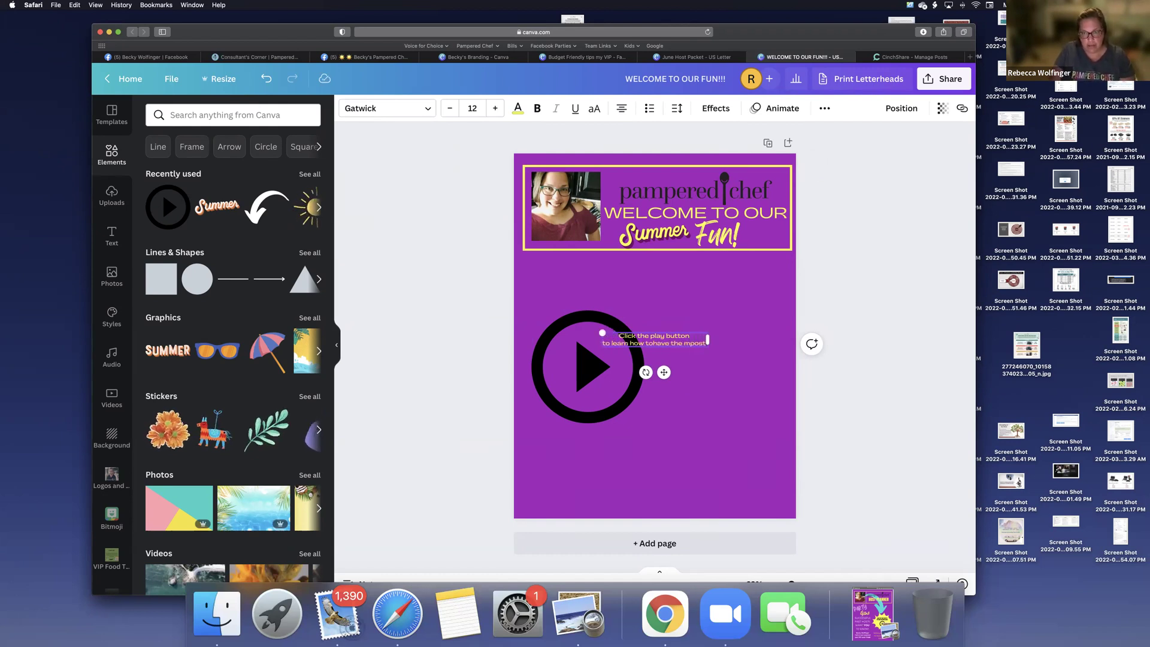
{"action": "key", "text": "BackSpace"}
{"action": "key", "text": "BackSpace"}
{"action": "key", "text": "BackSpace"}
{"action": "key", "text": "BackSpace"}
{"action": "type", "text": "ost fun possible in t"}
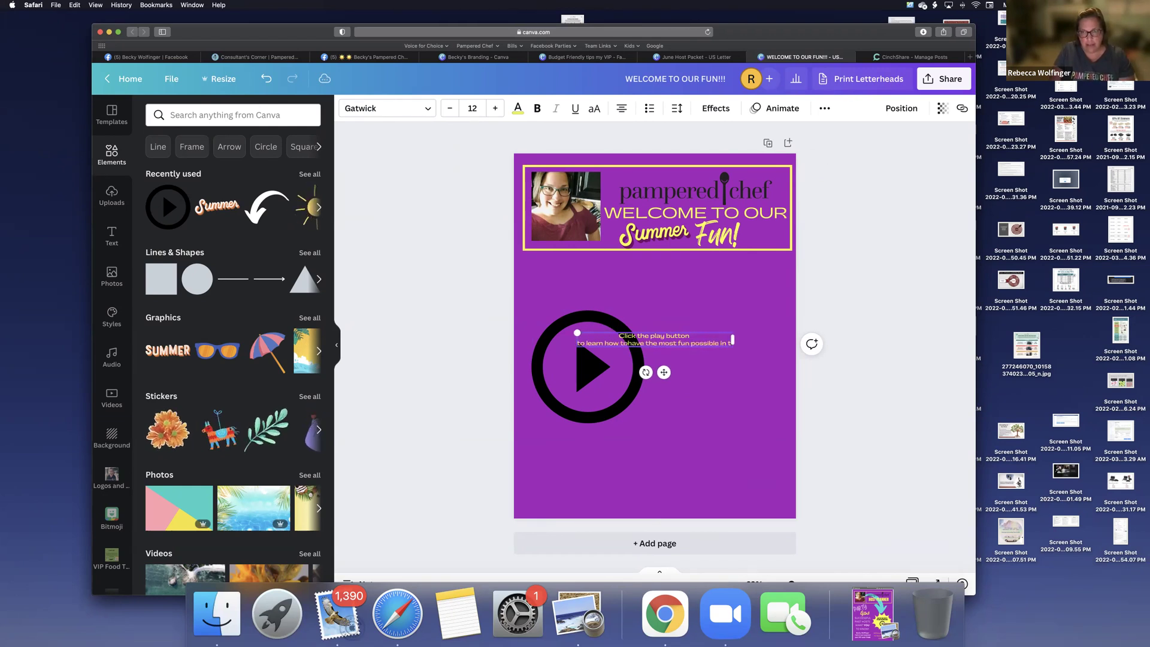
{"action": "type", "text": "he next couple days!"}
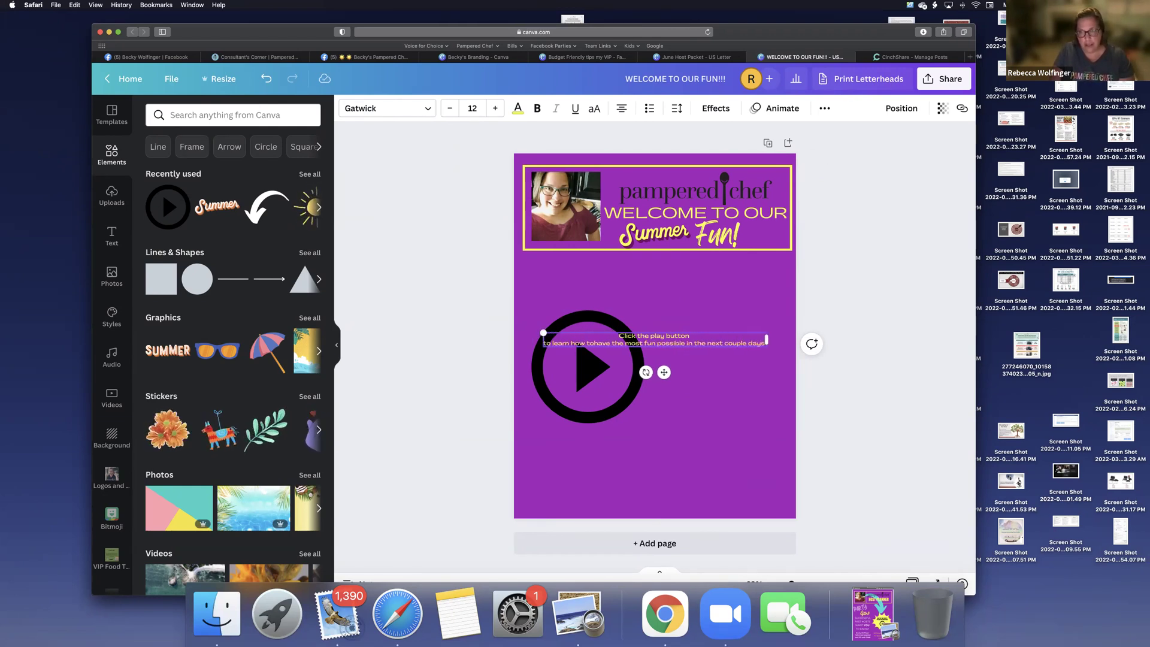
{"action": "left_click", "coordinate": [783, 345]}
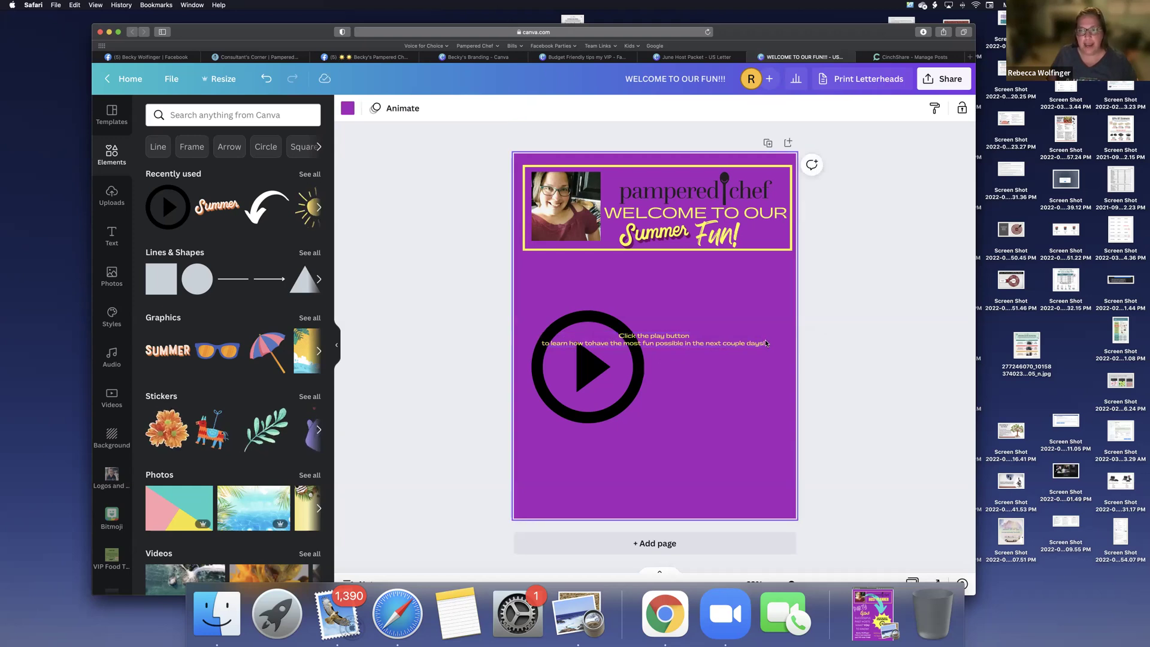
- Enlarge the instruction text to size 25.1, wrap it beside the play button, remove its blank line and fix the spacing in "to have"
{"action": "left_click_drag", "start_coordinate": [766, 340], "coordinate": [688, 365]}
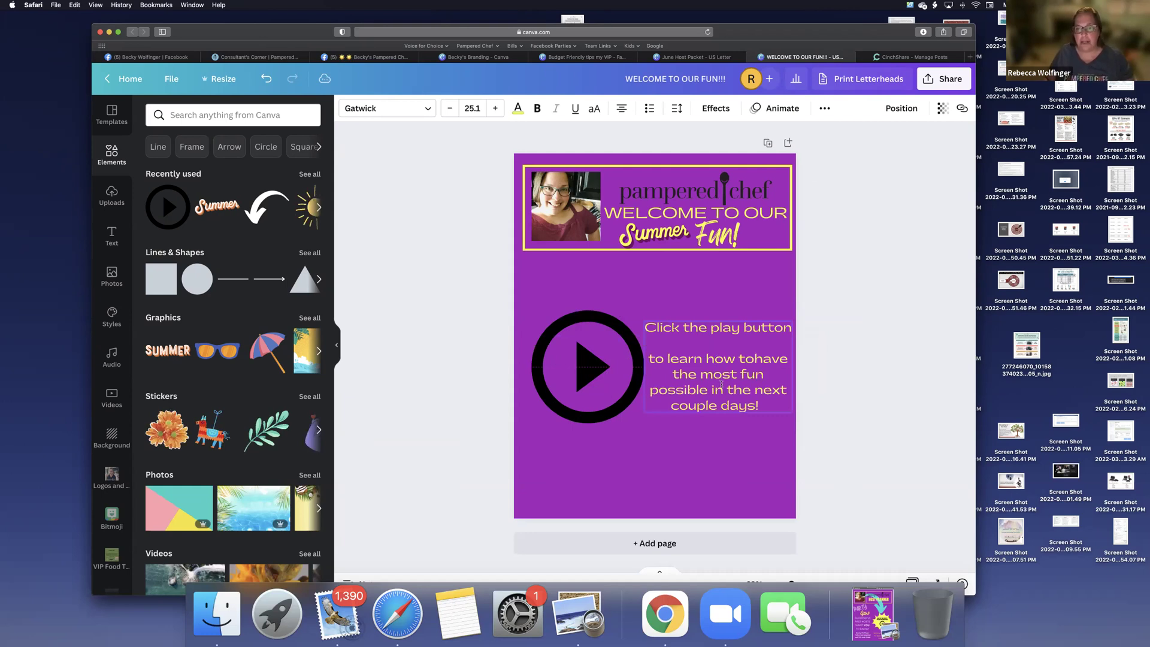
{"action": "key", "text": "BackSpace"}
{"action": "left_click", "coordinate": [755, 343]}
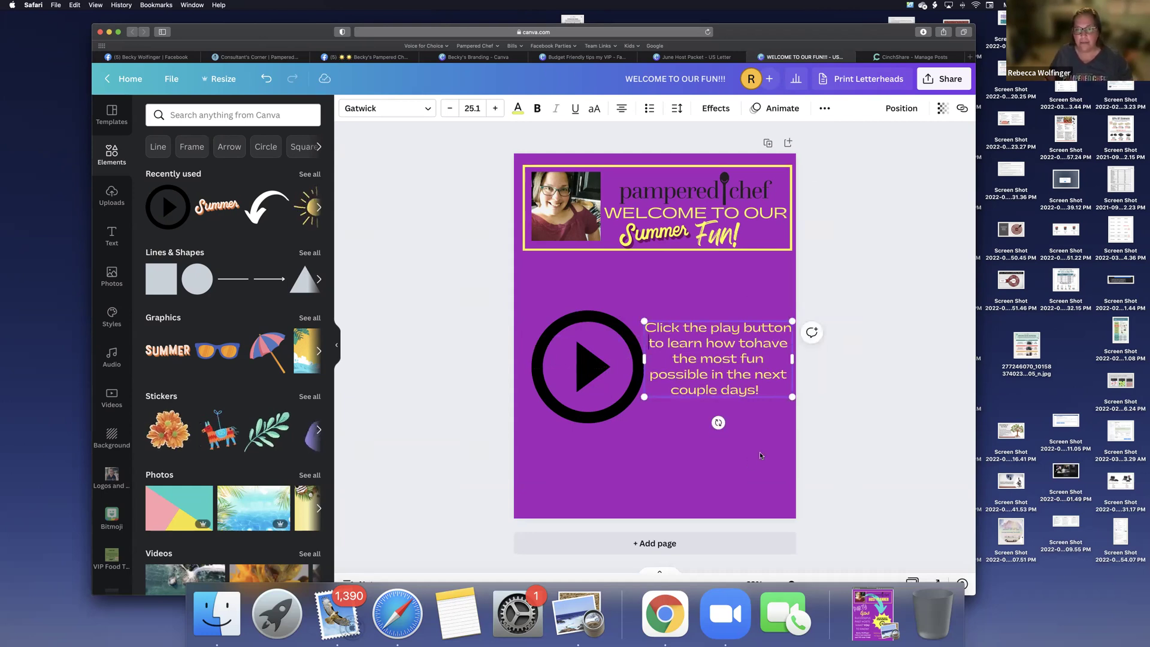
{"action": "left_click", "coordinate": [634, 425]}
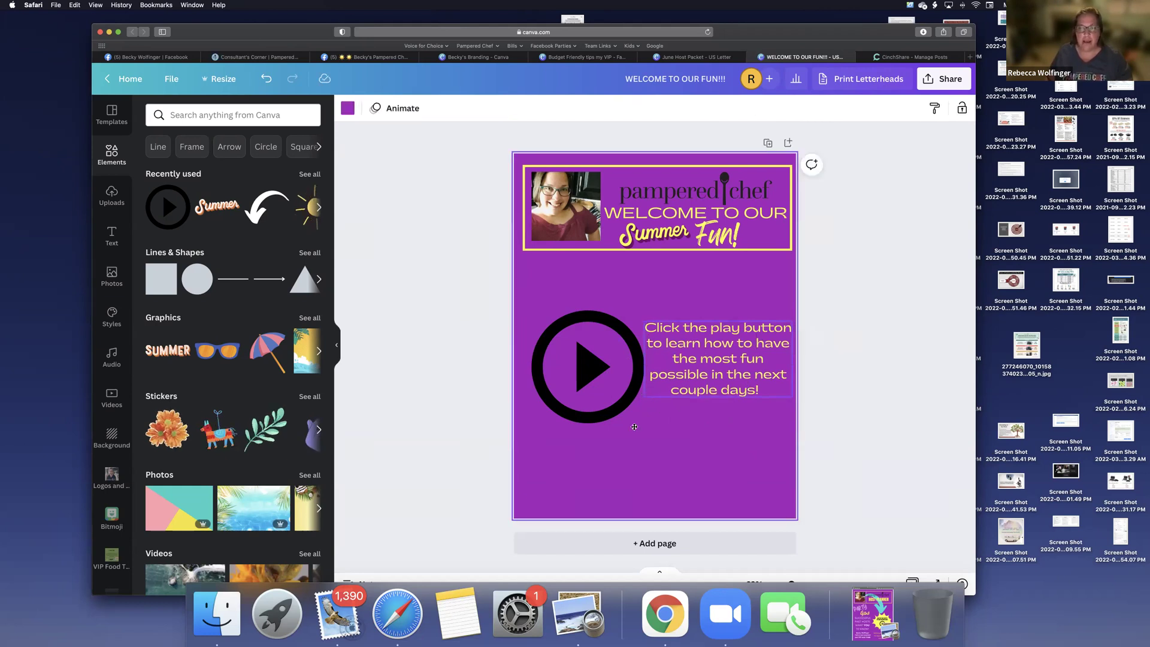
- Move the instruction text slightly down and shift the play button graphic toward the page's left edge to separate them
{"action": "left_click", "coordinate": [646, 397]}
{"action": "left_click_drag", "start_coordinate": [646, 397], "coordinate": [645, 402]}
{"action": "left_click_drag", "start_coordinate": [587, 375], "coordinate": [579, 370]}
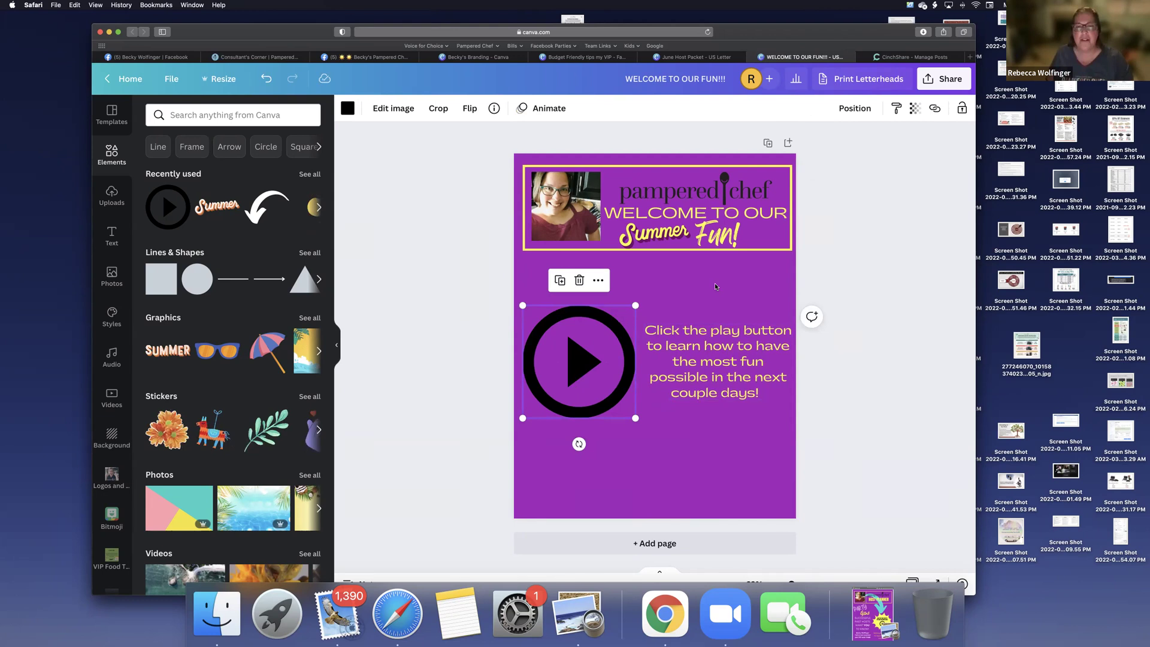
{"action": "left_click", "coordinate": [710, 314]}
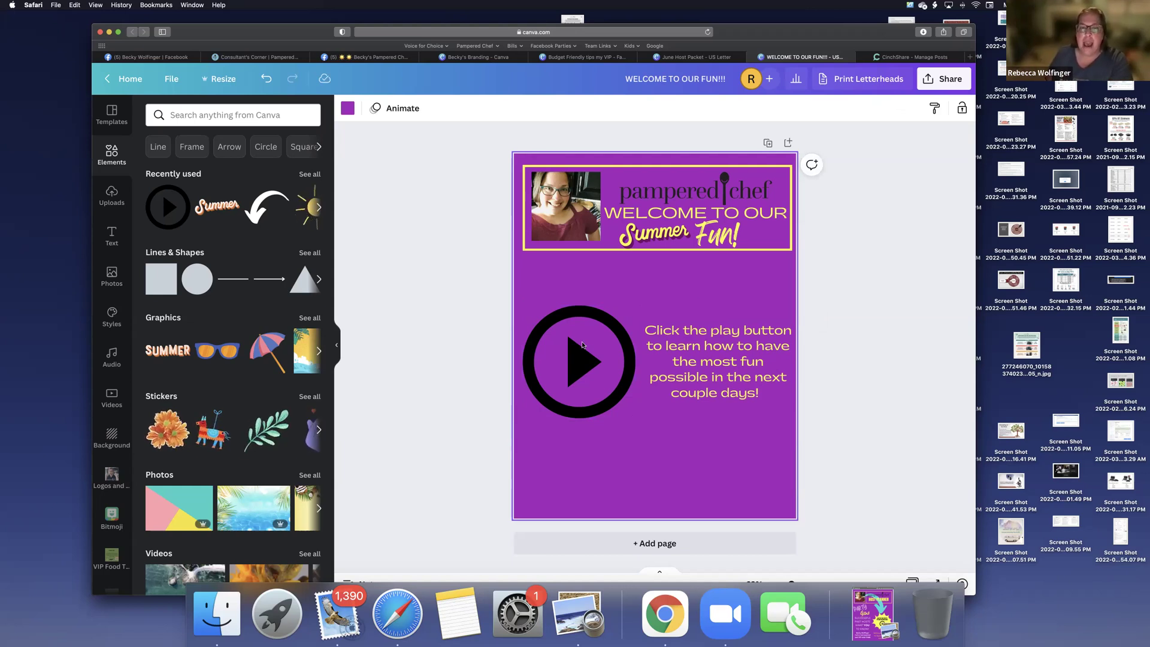
{"action": "left_click", "coordinate": [527, 346]}
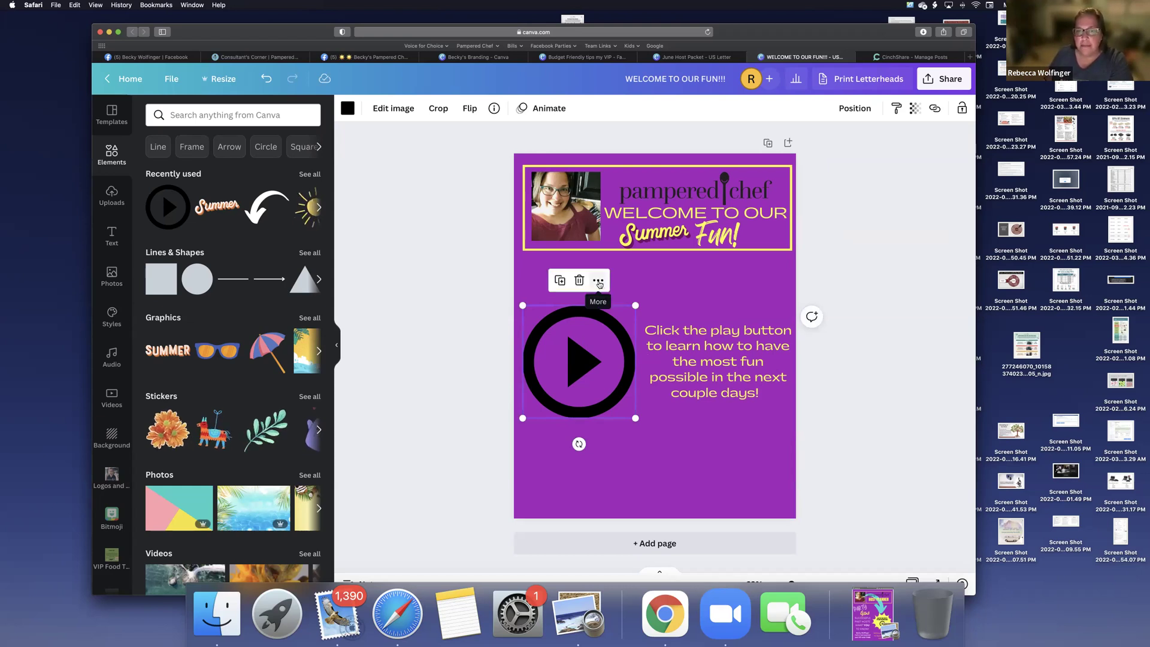
{"action": "left_click", "coordinate": [598, 280]}
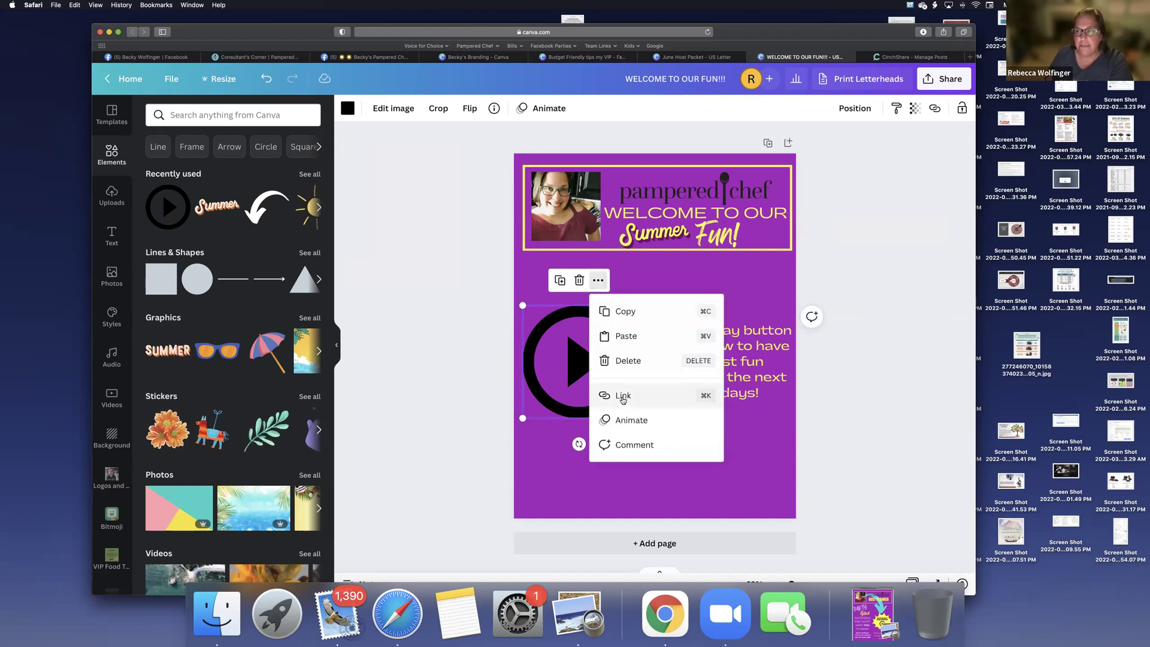
{"action": "key", "text": "super+k"}
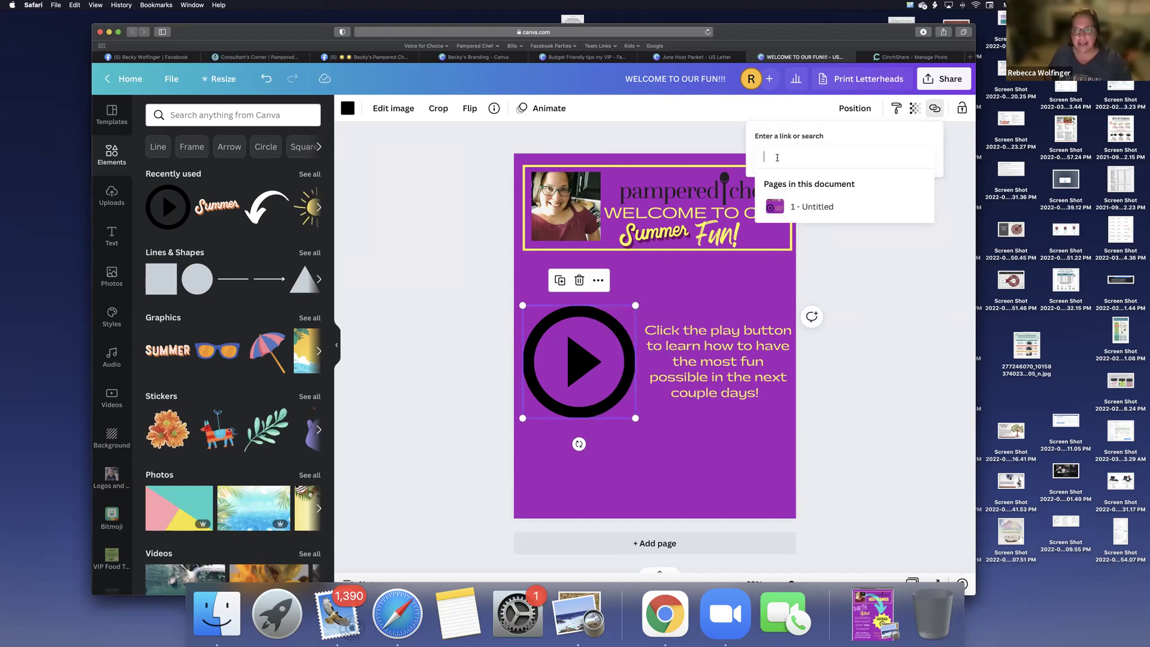
{"action": "type", "text": "https://youtube.com/shorts/ggNA5Pi3LRc?feature=share"}
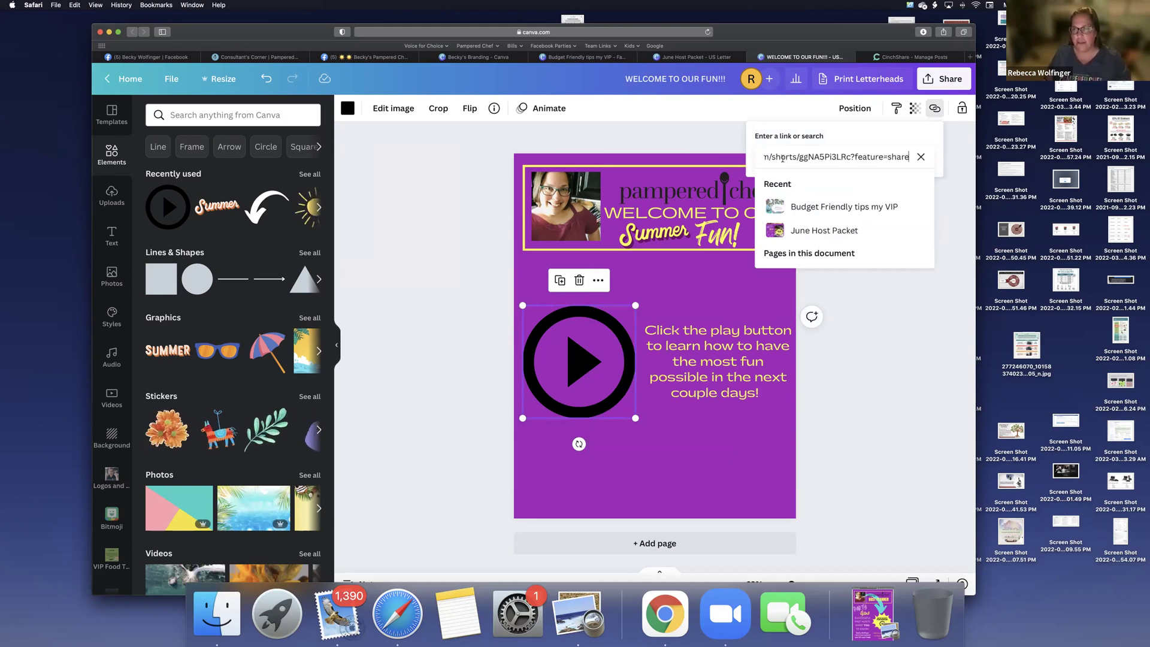
{"action": "left_click", "coordinate": [705, 301]}
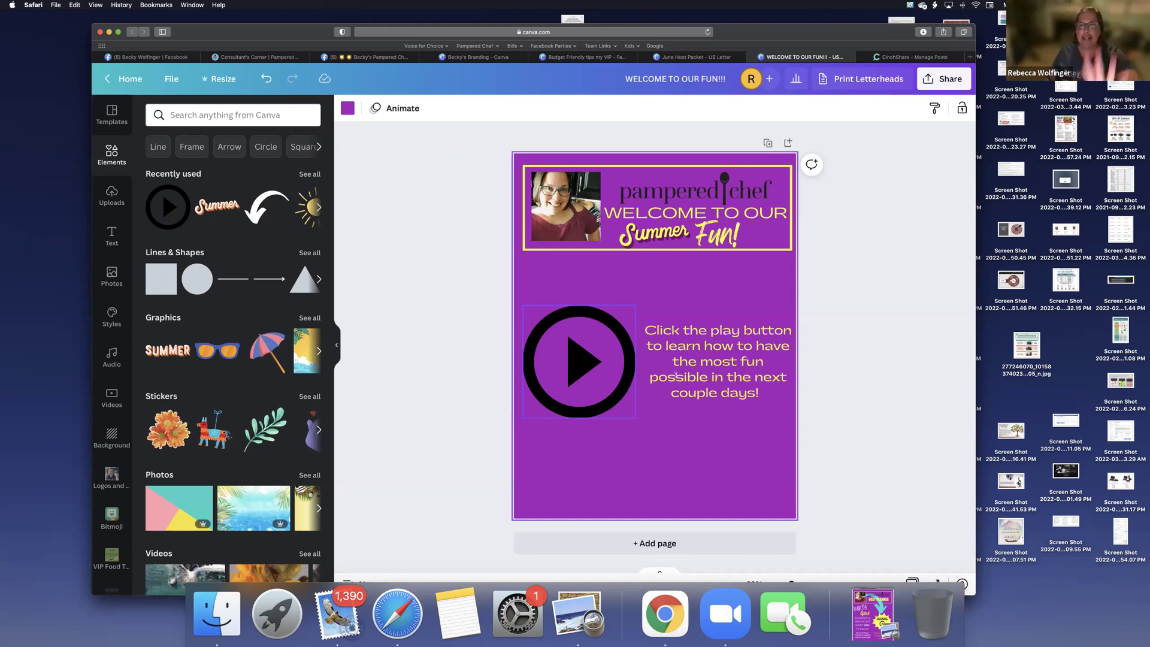
- Add a second page, search the elements for "friend", and place the black three-friends silhouette at the page's top centre
{"action": "left_click", "coordinate": [659, 544]}
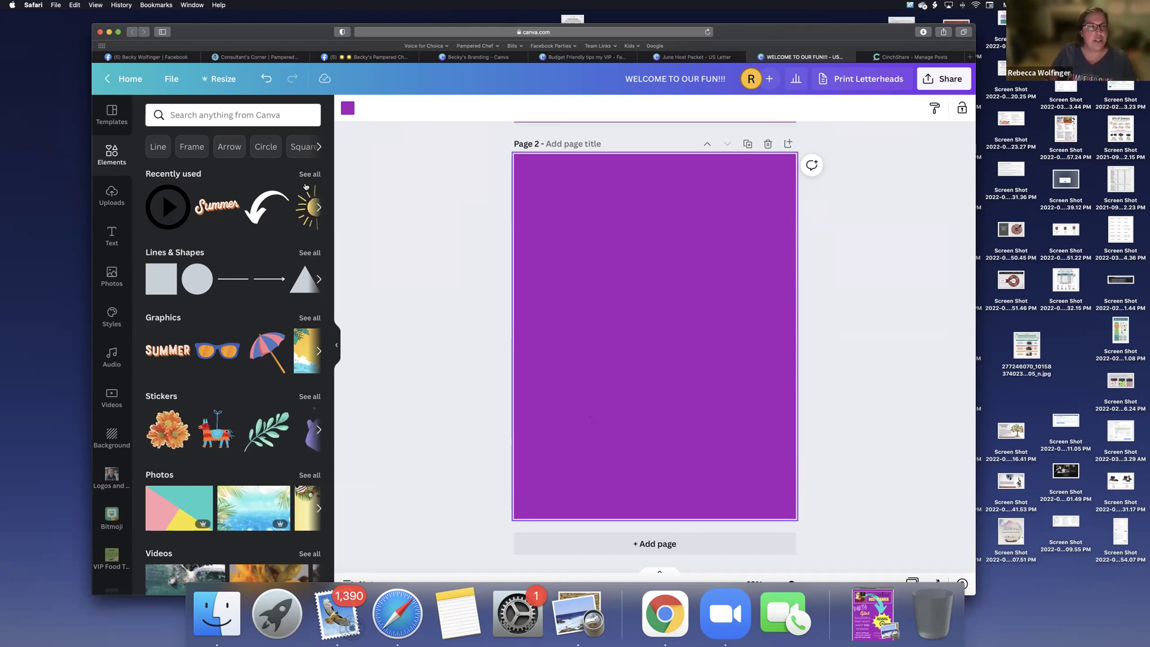
{"action": "left_click", "coordinate": [234, 115]}
{"action": "type", "text": "Frin"}
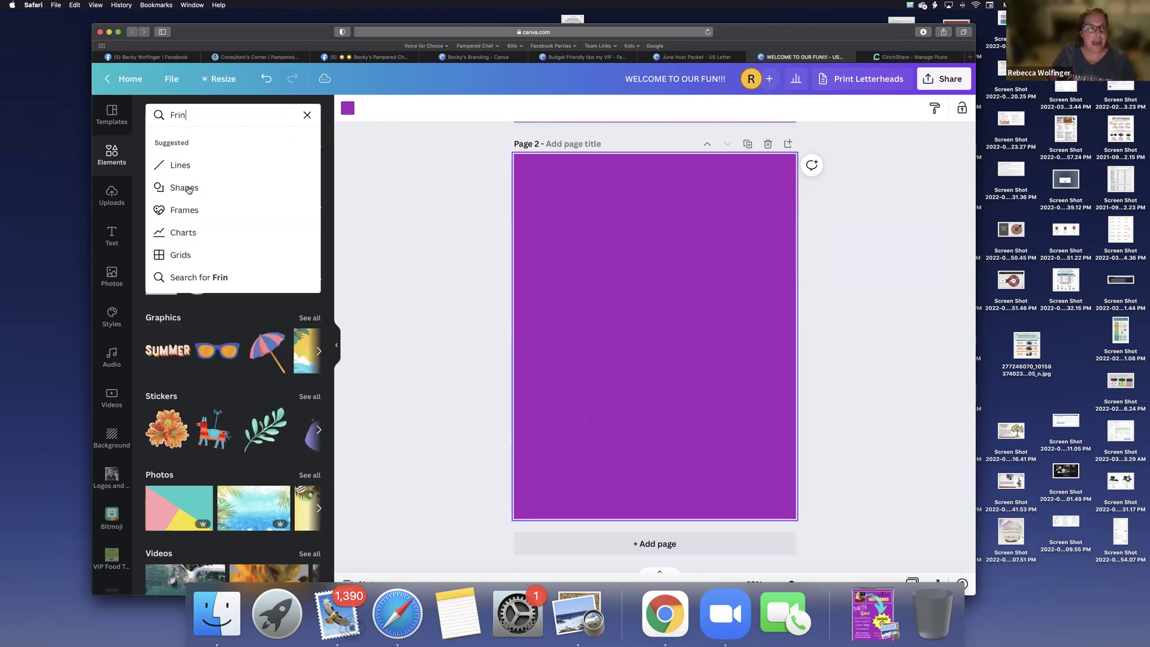
{"action": "key", "text": "BackSpace"}
{"action": "key", "text": "BackSpace"}
{"action": "key", "text": "BackSpace"}
{"action": "key", "text": "BackSpace"}
{"action": "type", "text": "friend"}
{"action": "key", "text": "Return"}
{"action": "left_click_drag", "start_coordinate": [173, 222], "coordinate": [668, 246]}
{"action": "left_click_drag", "start_coordinate": [514, 274], "coordinate": [514, 196]}
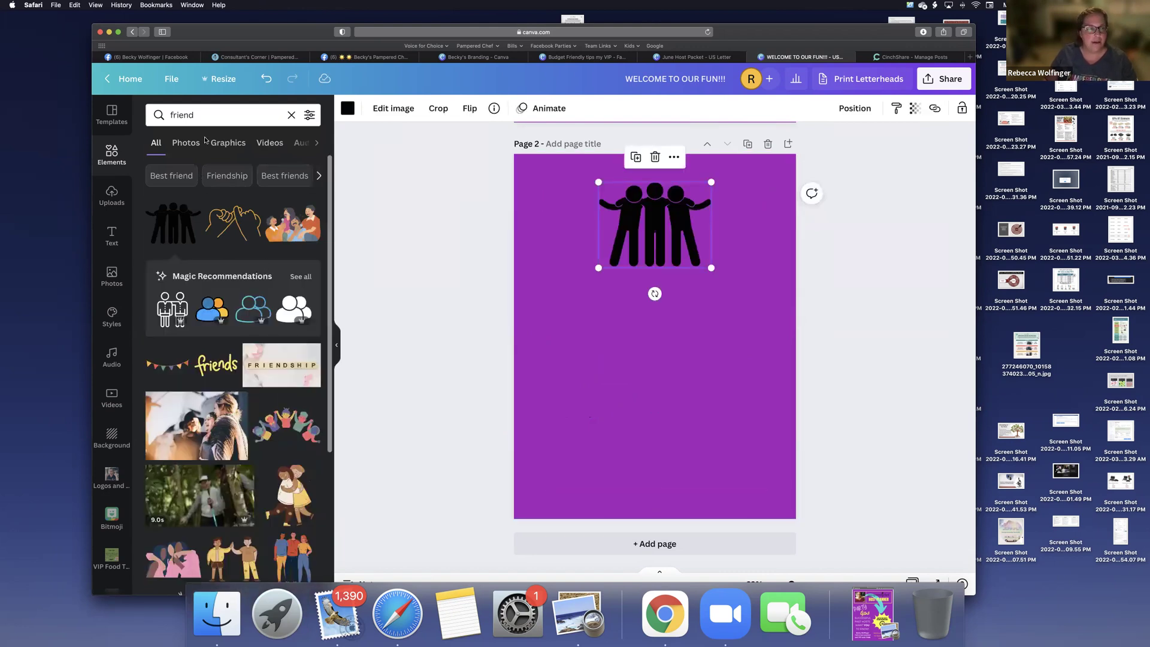
- Add the yellow handwritten "friends" graphic to page 2, centred below the three-friends silhouette
{"action": "left_click", "coordinate": [216, 366]}
{"action": "left_click_drag", "start_coordinate": [680, 336], "coordinate": [679, 416]}
{"action": "left_click_drag", "start_coordinate": [676, 378], "coordinate": [675, 310]}
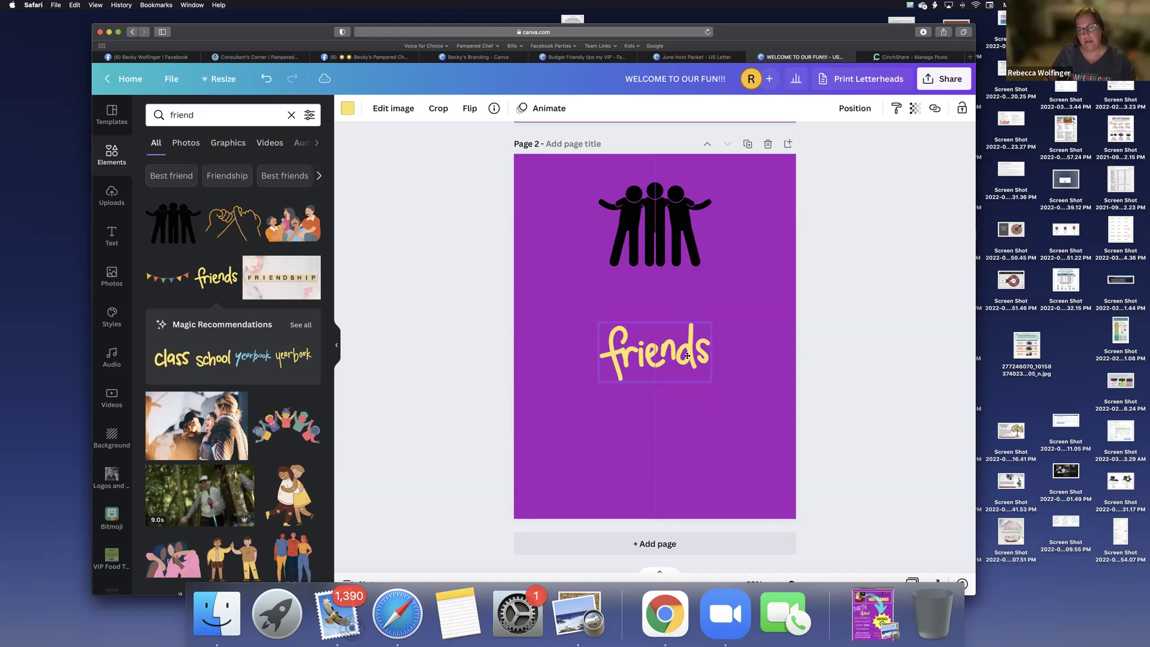
- Add a large white "Let's be" heading below the silhouette, with the "friends" graphic offset to its lower right
{"action": "left_click", "coordinate": [654, 338]}
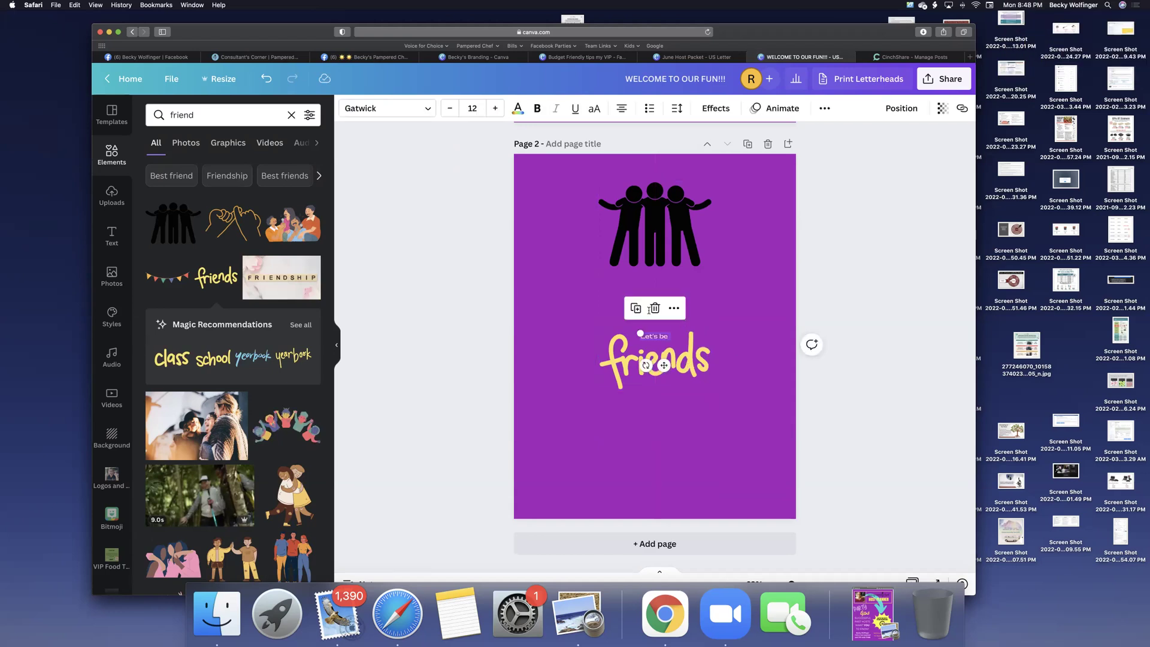
{"action": "key", "text": "super+z"}
{"action": "key", "text": "super+z"}
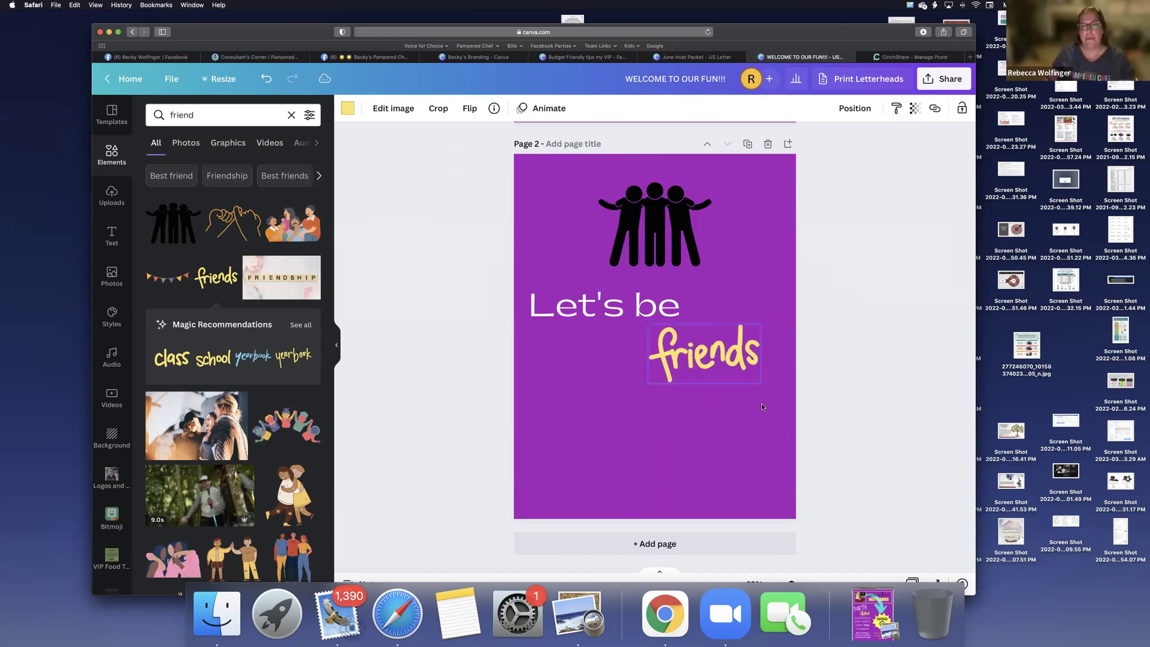
{"action": "left_click", "coordinate": [734, 435]}
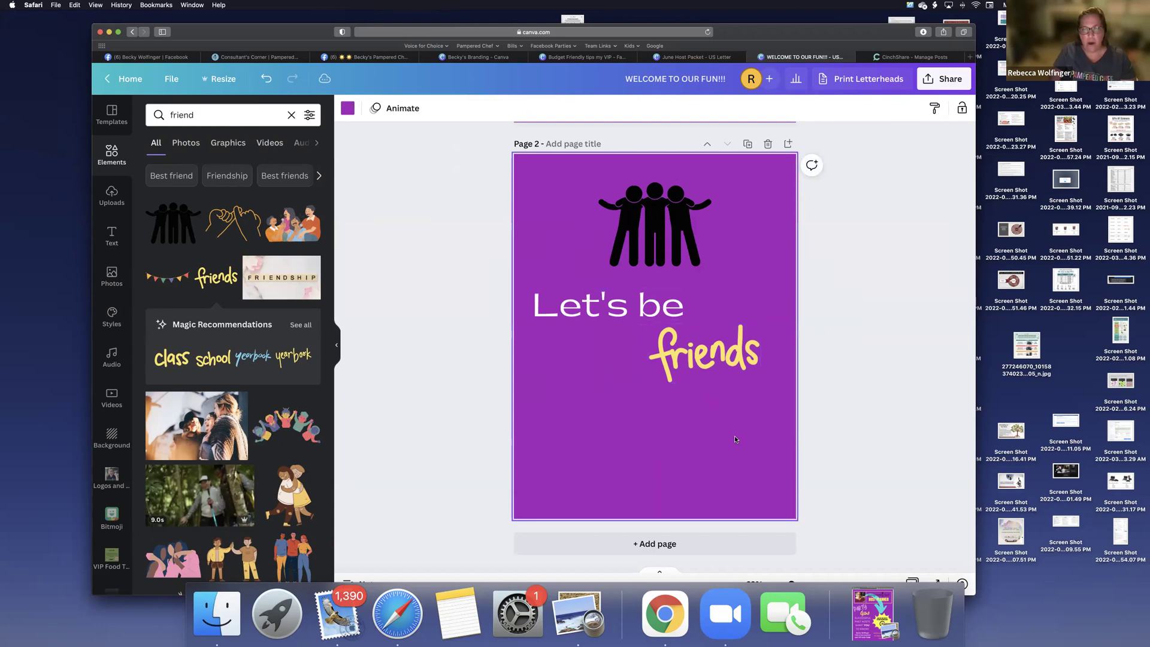
- Add the text "Click HERE to send me a friend request" on page 2 and place it below the "friends" graphic
{"action": "key", "text": "t"}
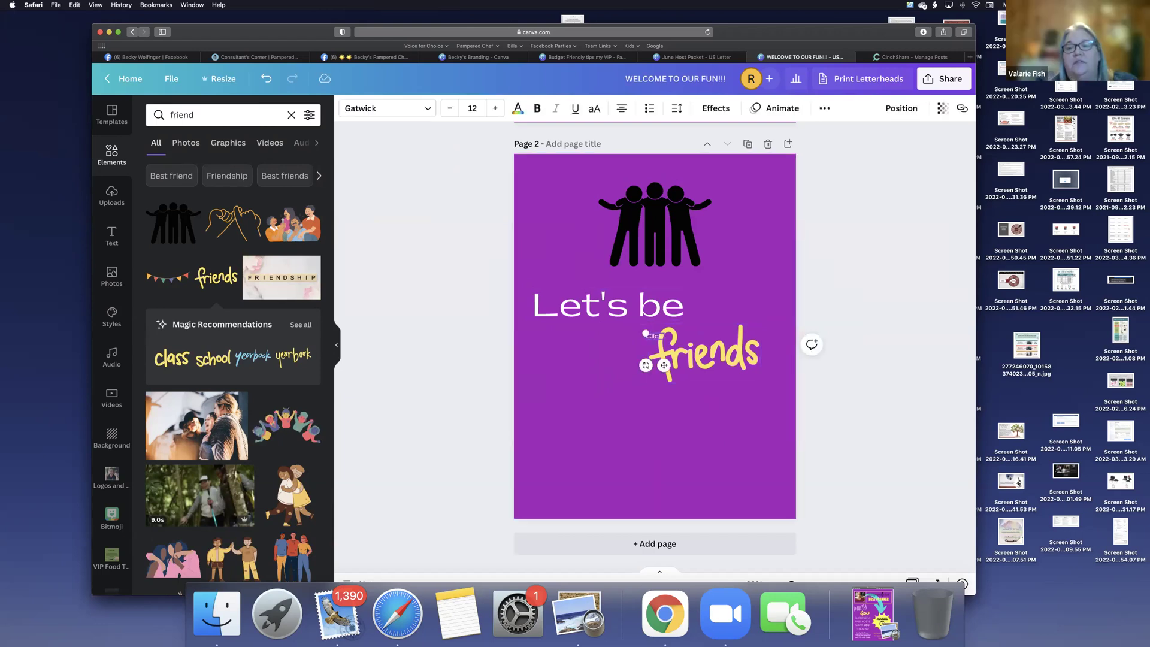
{"action": "type", "text": "Click"}
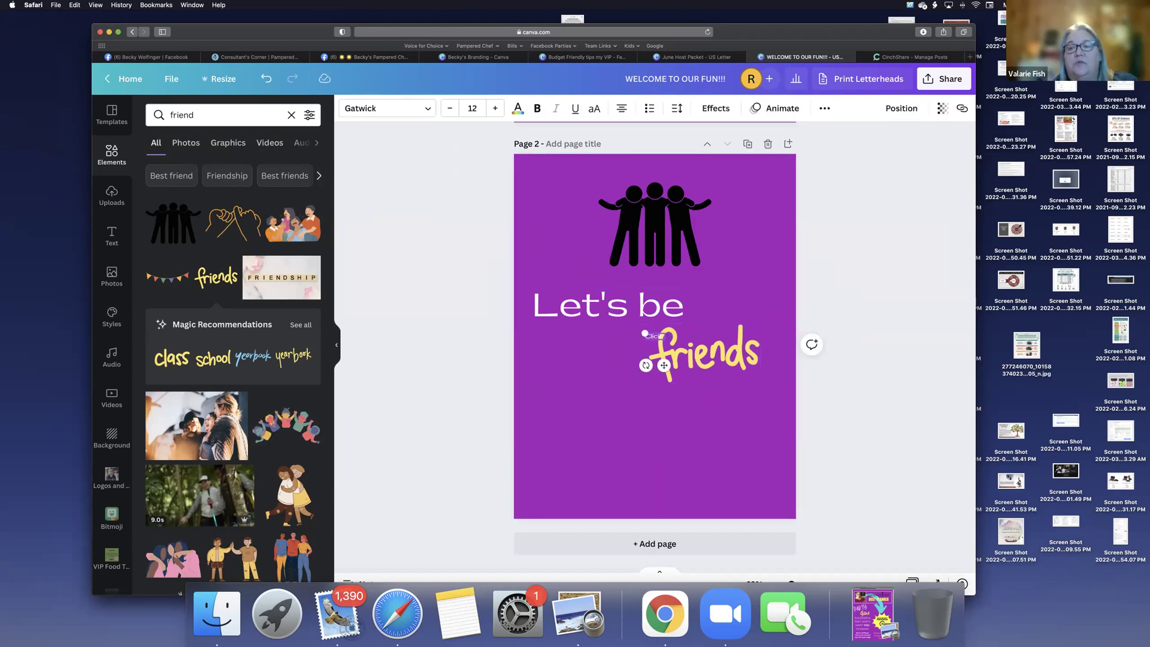
{"action": "type", "text": " HERE"}
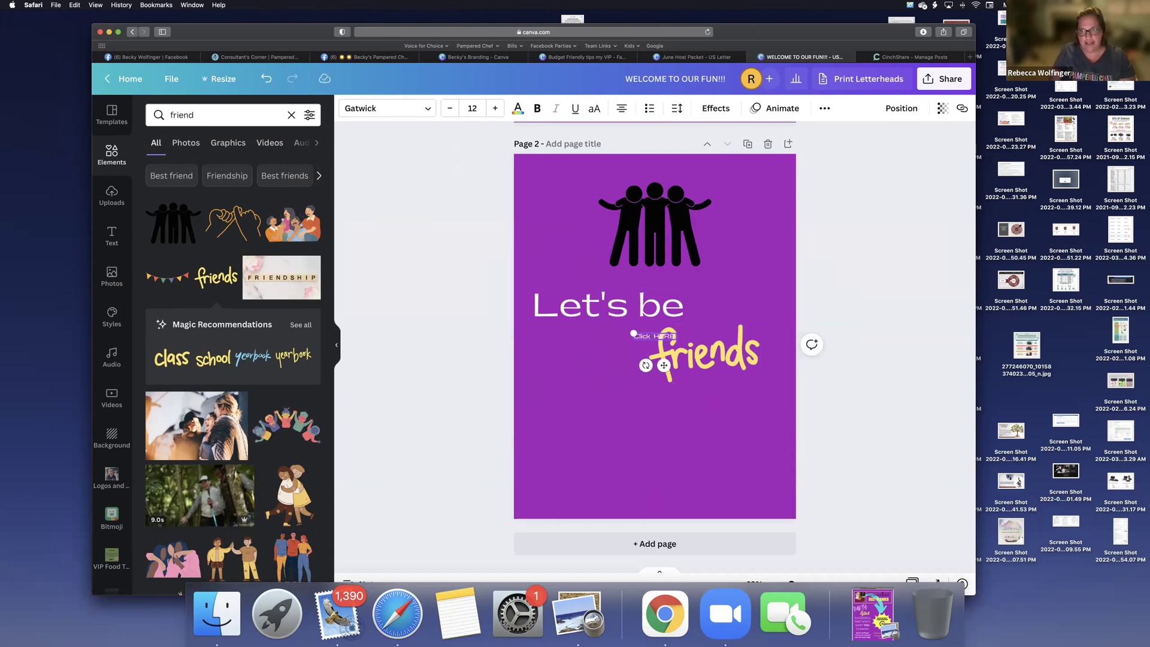
{"action": "type", "text": "to send me a fired"}
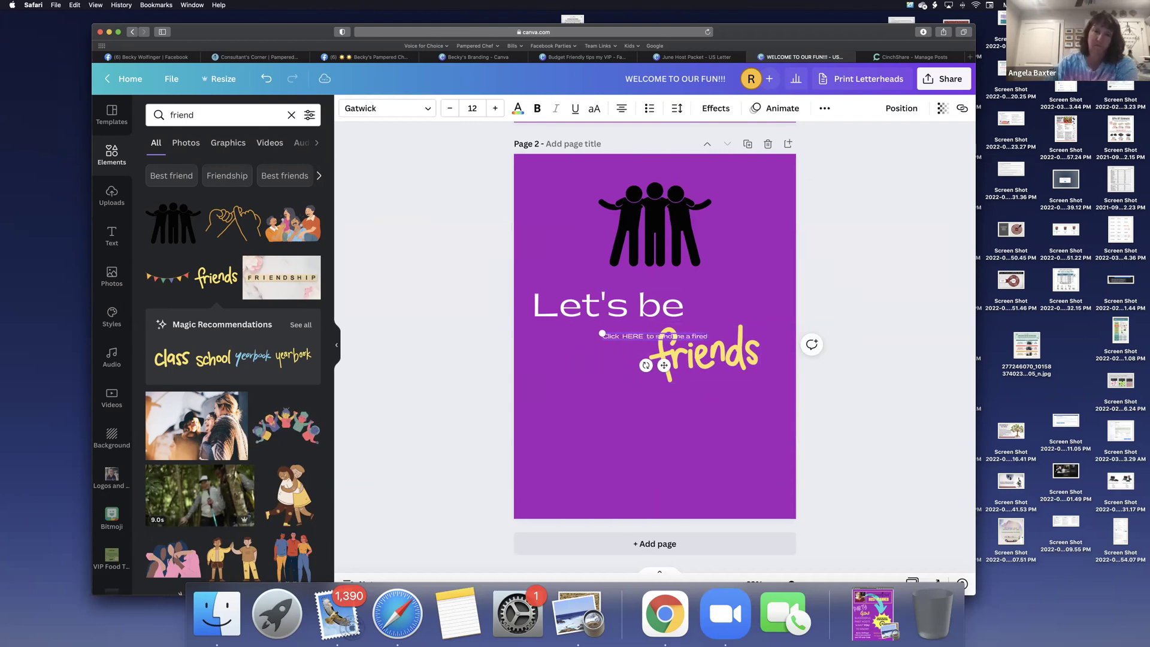
{"action": "key", "text": "BackSpace"}
{"action": "key", "text": "BackSpace"}
{"action": "key", "text": "BackSpace"}
{"action": "key", "text": "BackSpace"}
{"action": "type", "text": "riend reques"}
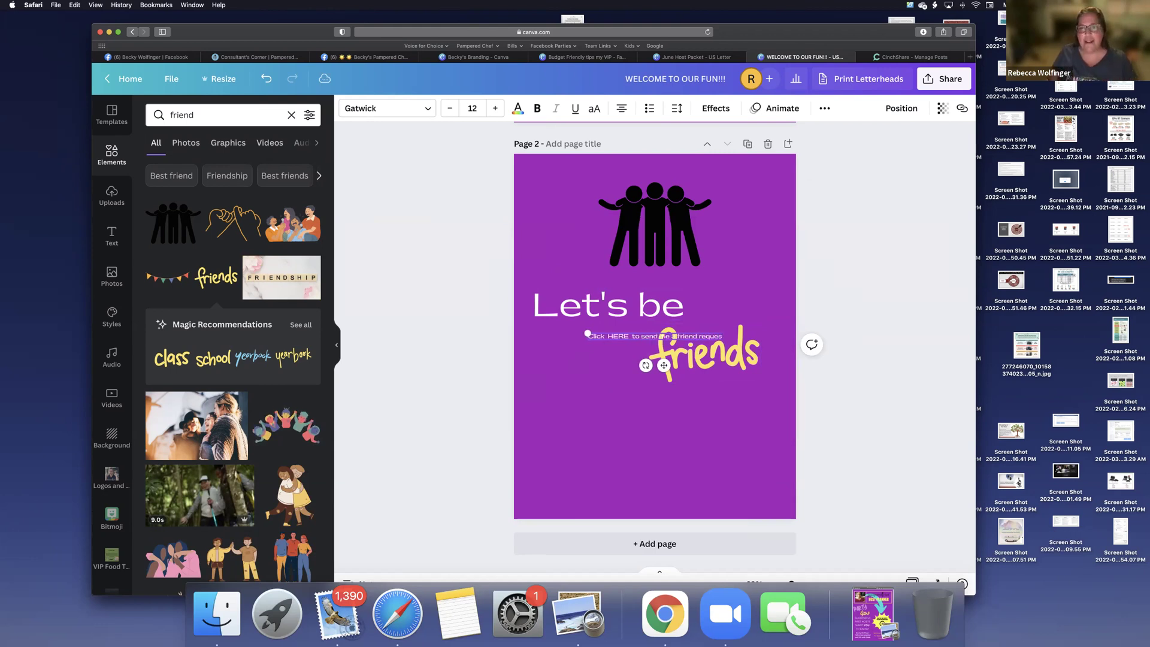
{"action": "type", "text": "t"}
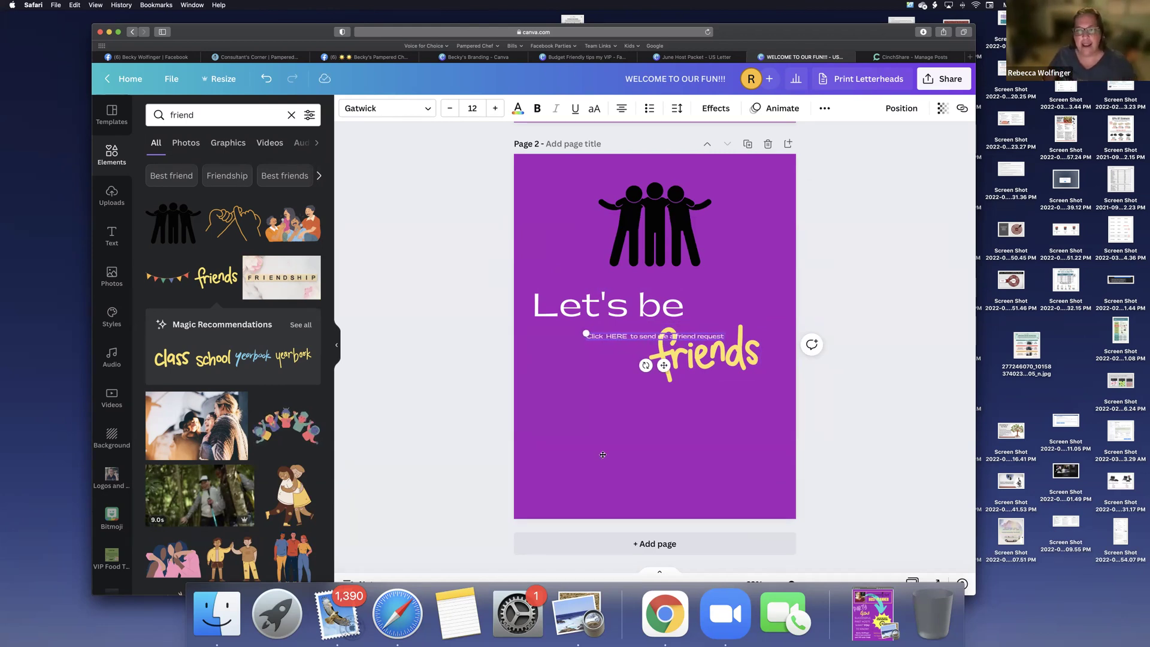
{"action": "left_click", "coordinate": [564, 448]}
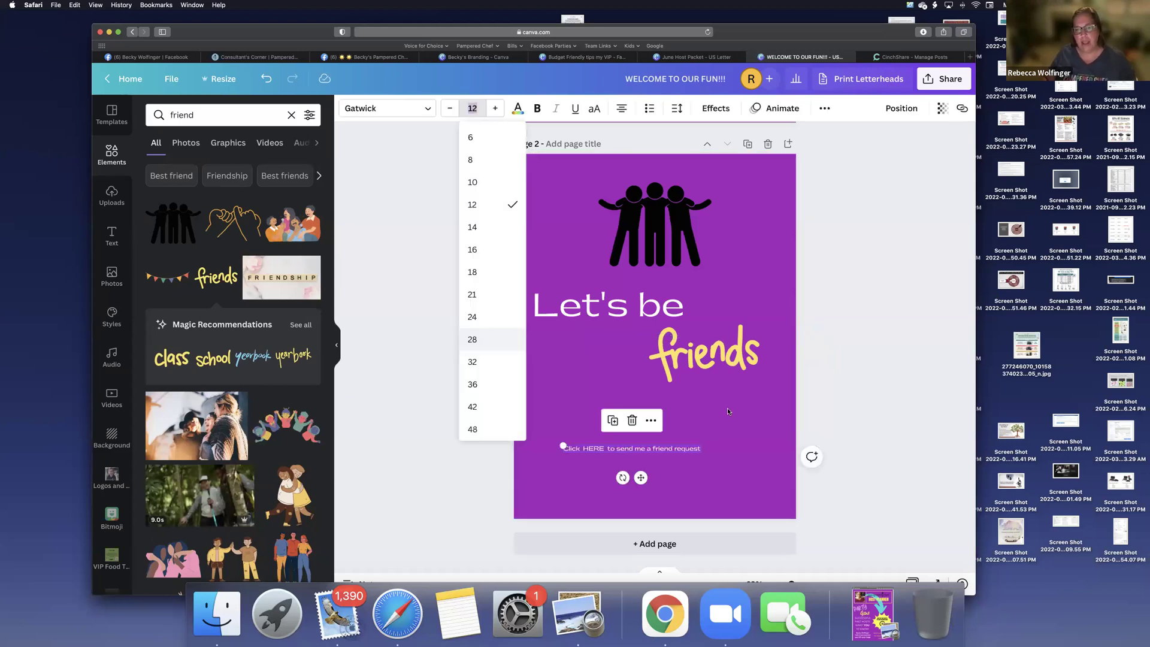
- Set the friend-request text on page 2 to size 28
{"action": "key", "text": "Return"}
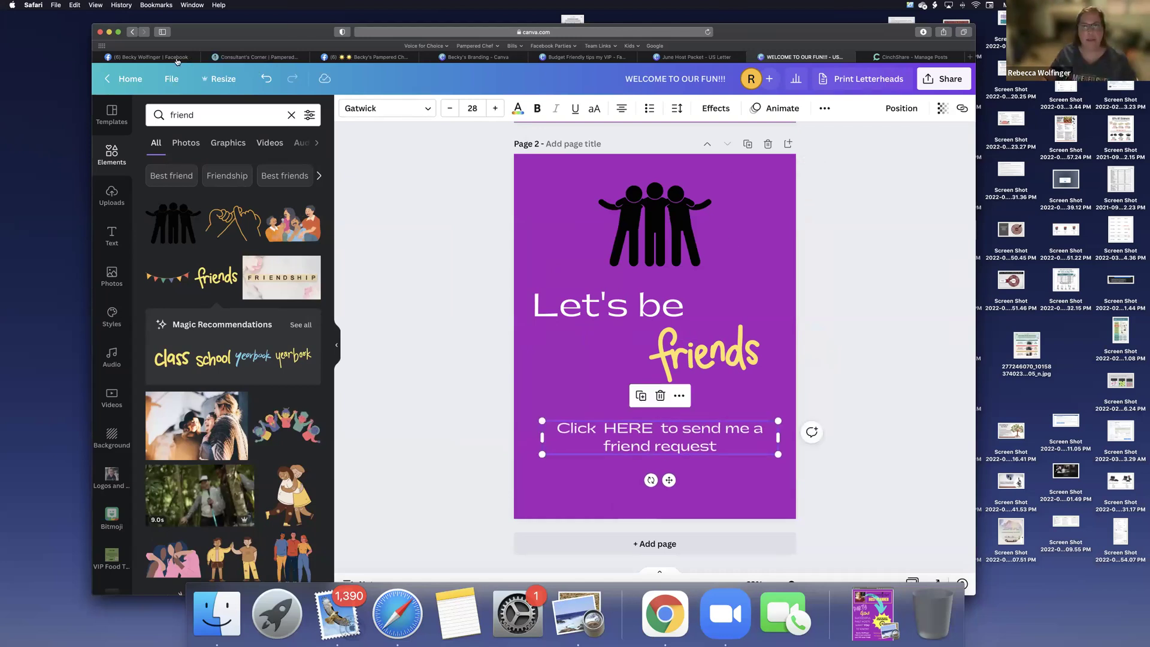
- Switch to the personal Facebook profile page, copy its web address, and return to the welcome flyer in Canva
{"action": "left_click", "coordinate": [368, 56]}
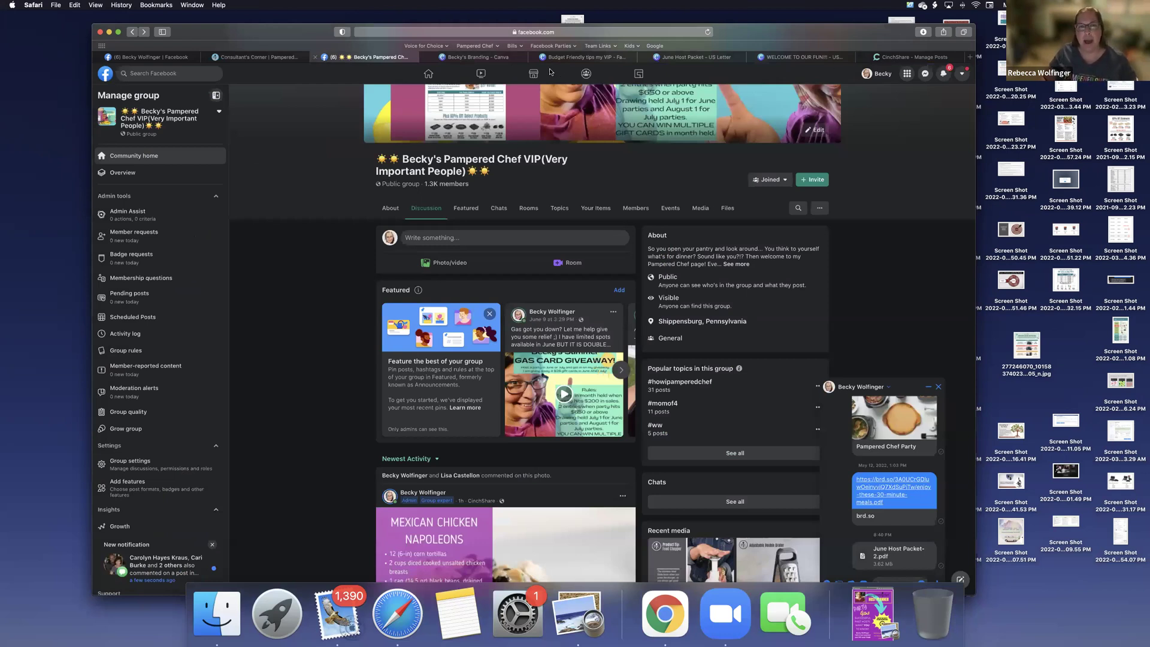
{"action": "key", "text": "super+1"}
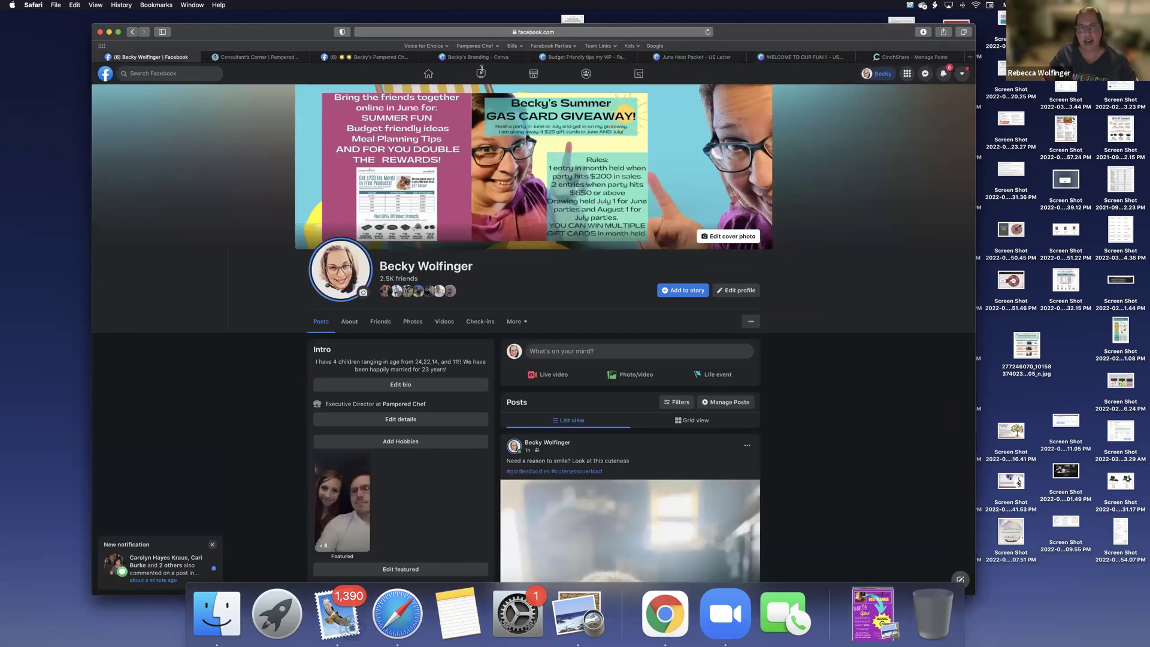
{"action": "key", "text": "super+l"}
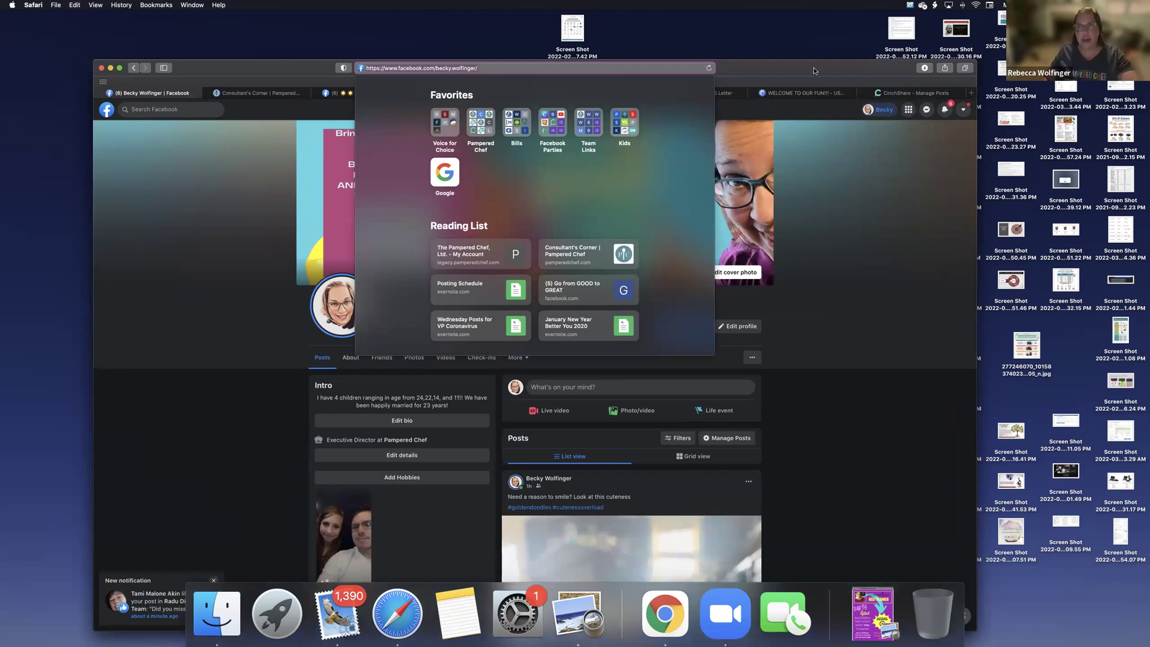
{"action": "key", "text": "Escape"}
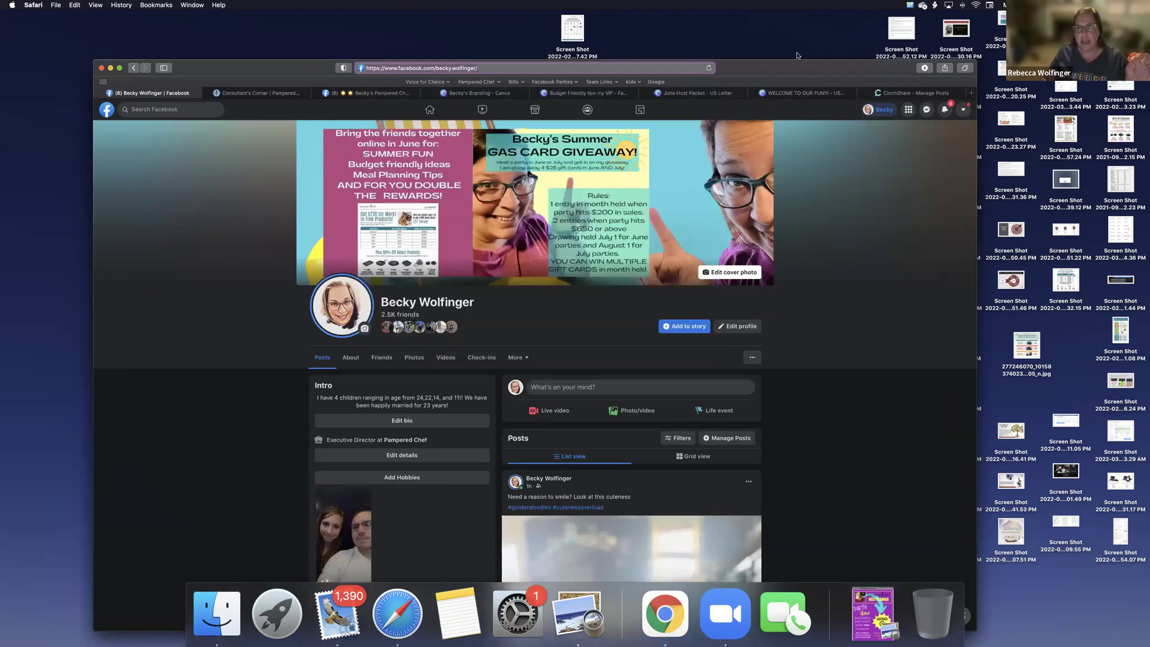
{"action": "left_click_drag", "start_coordinate": [805, 56], "coordinate": [806, 14]}
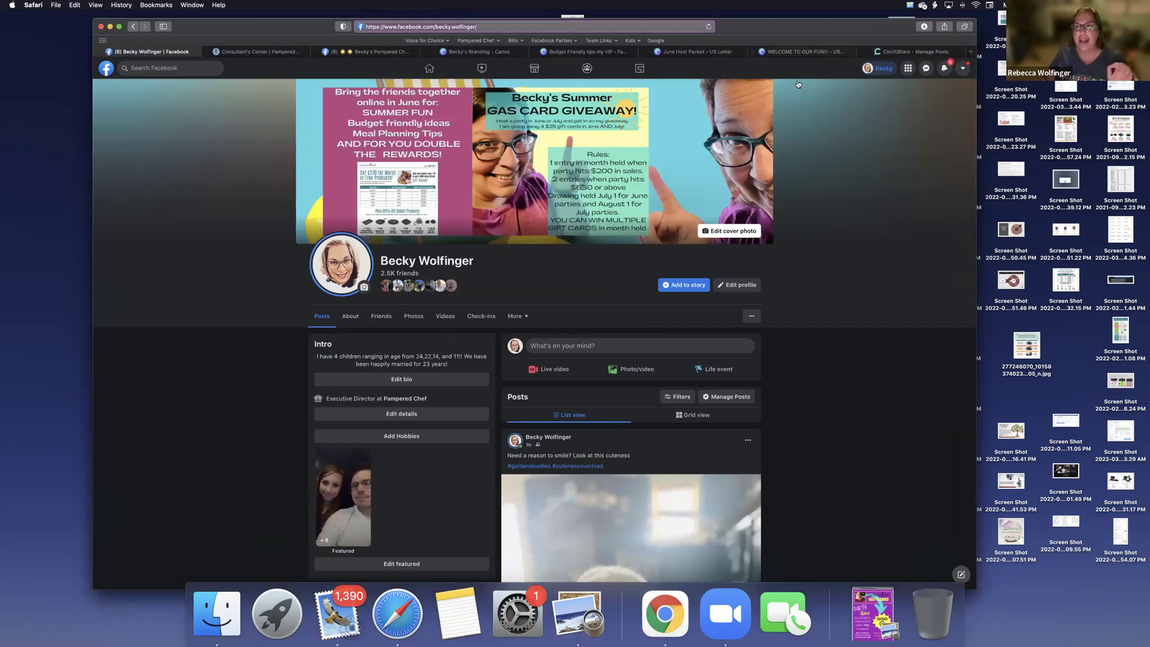
{"action": "left_click", "coordinate": [785, 51]}
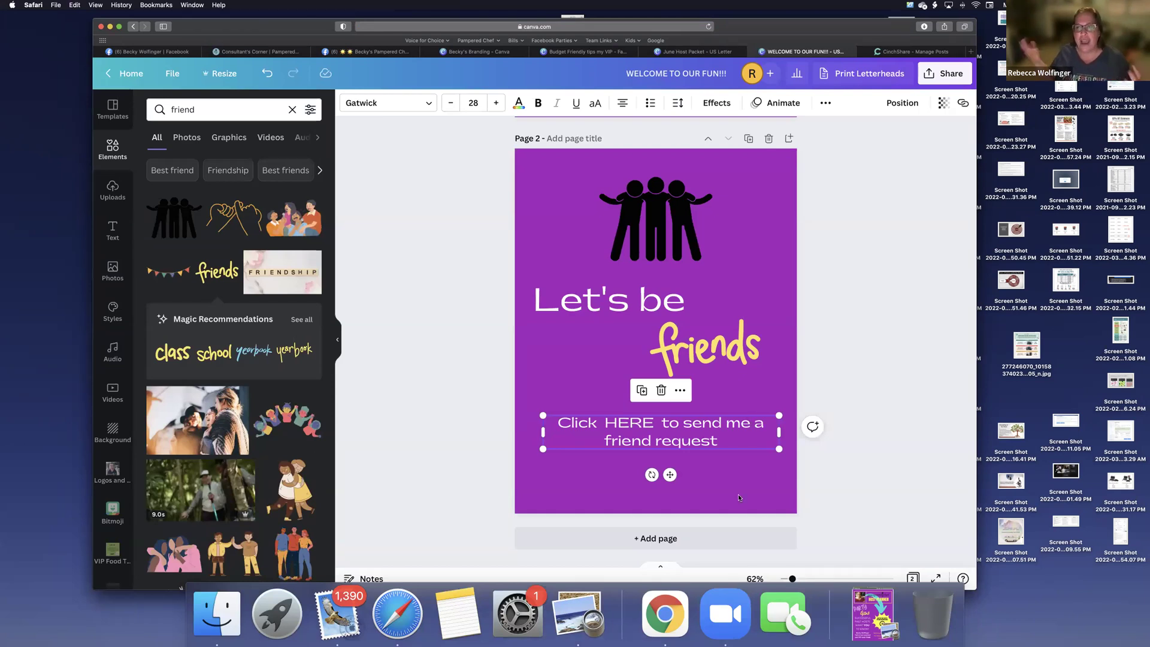
- Link the "Click HERE to send me a friend request" text to the copied Facebook profile address
{"action": "key", "text": "Escape"}
{"action": "left_click", "coordinate": [692, 441]}
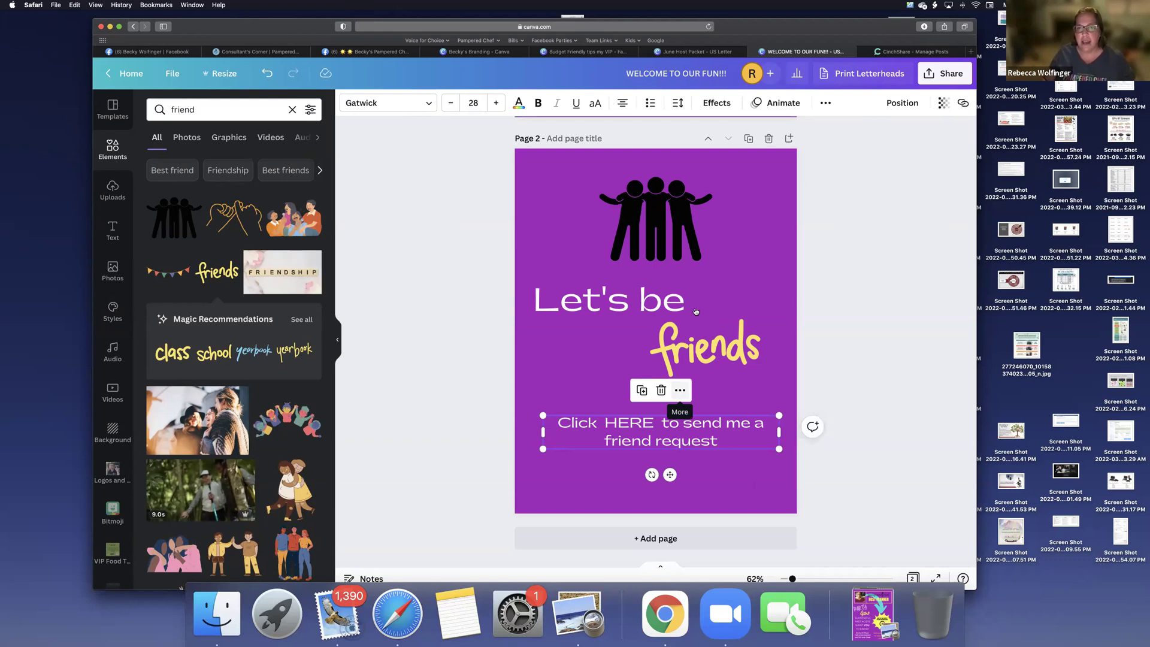
{"action": "left_click", "coordinate": [679, 389]}
{"action": "left_click", "coordinate": [703, 312]}
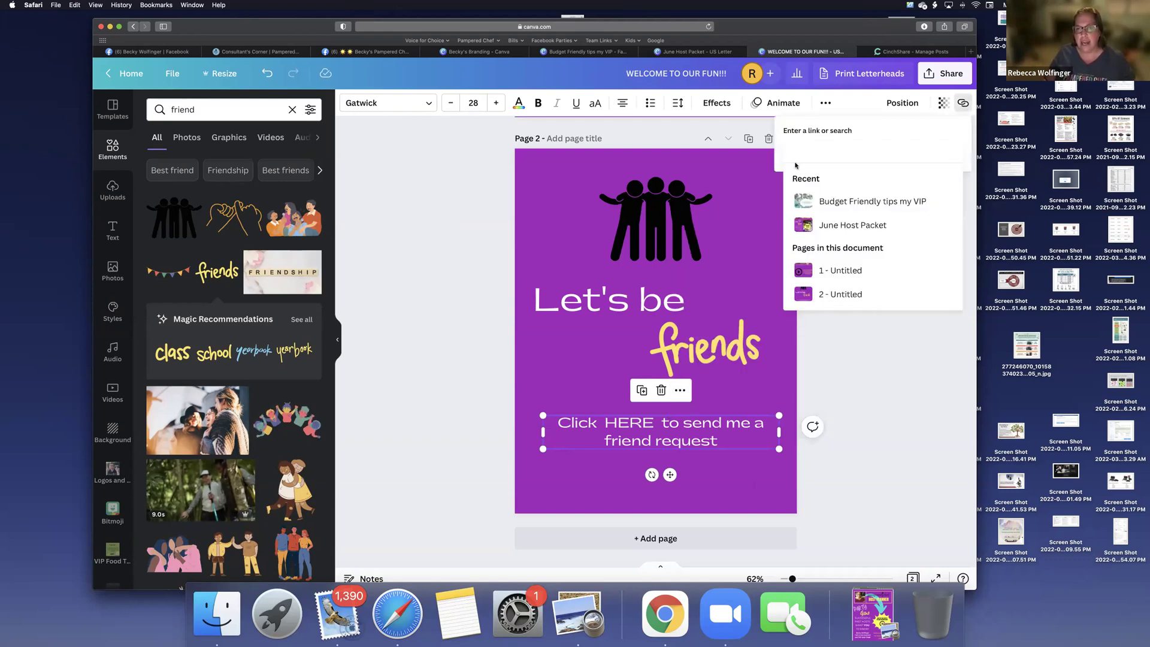
{"action": "type", "text": "https://www.facebook.com/becky.wolfinger/"}
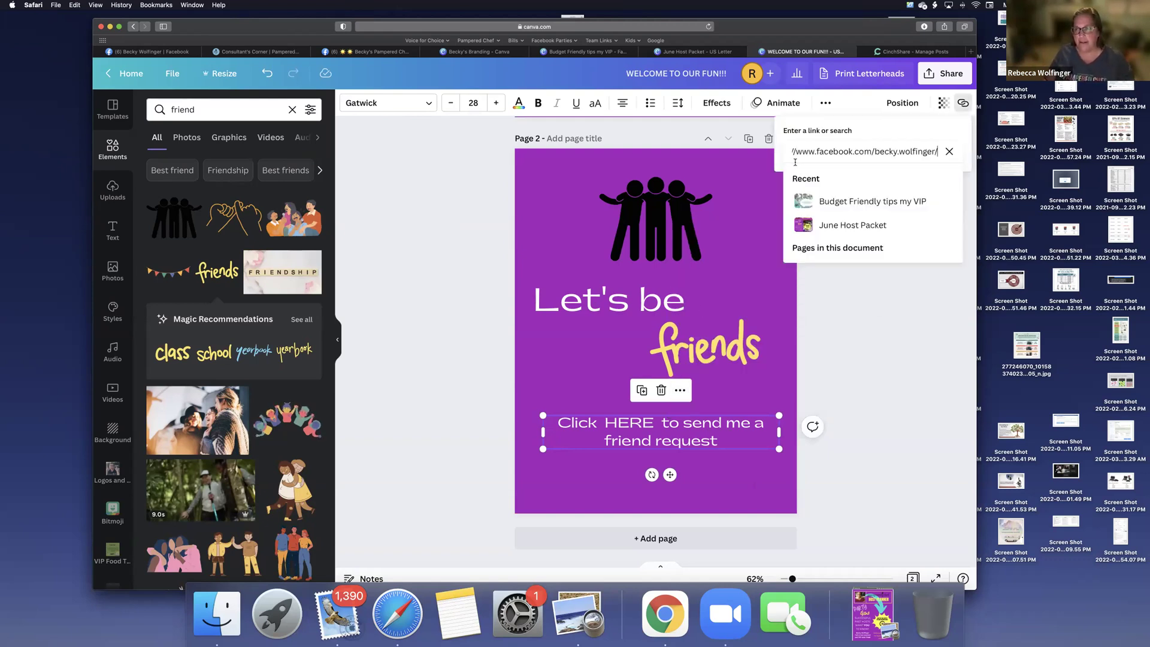
{"action": "left_click", "coordinate": [738, 478]}
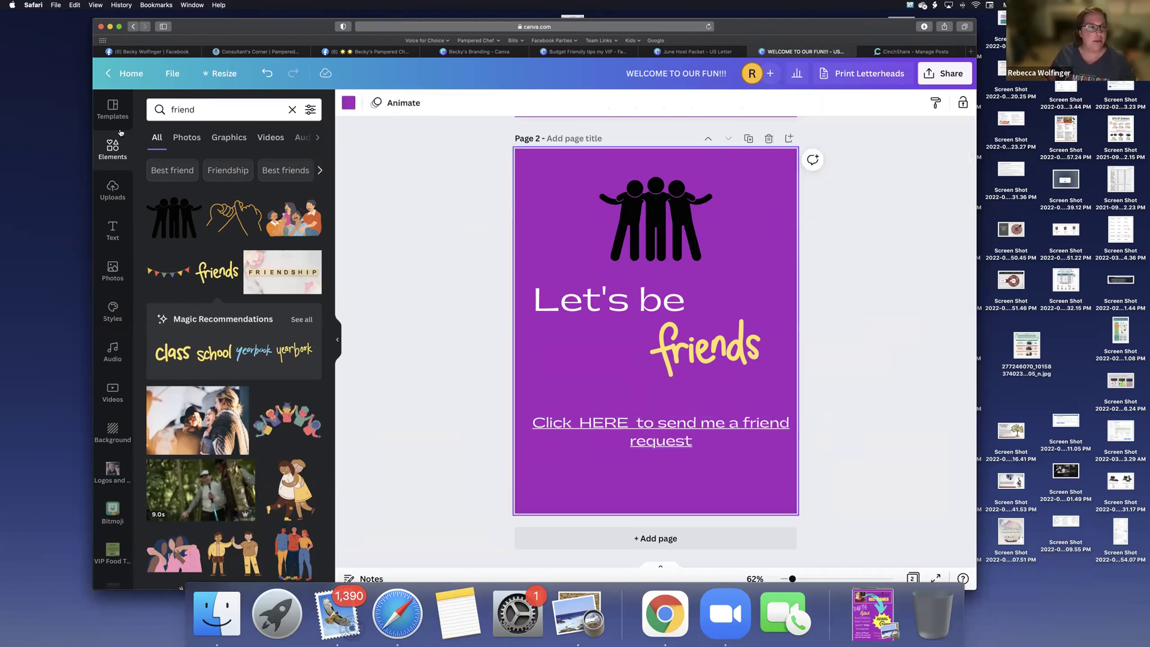
- Add the recently used curved arrow above the friend-request link in Bamboo Beach light blue, shifting the "friends" graphic right to clear it
{"action": "left_click", "coordinate": [113, 190]}
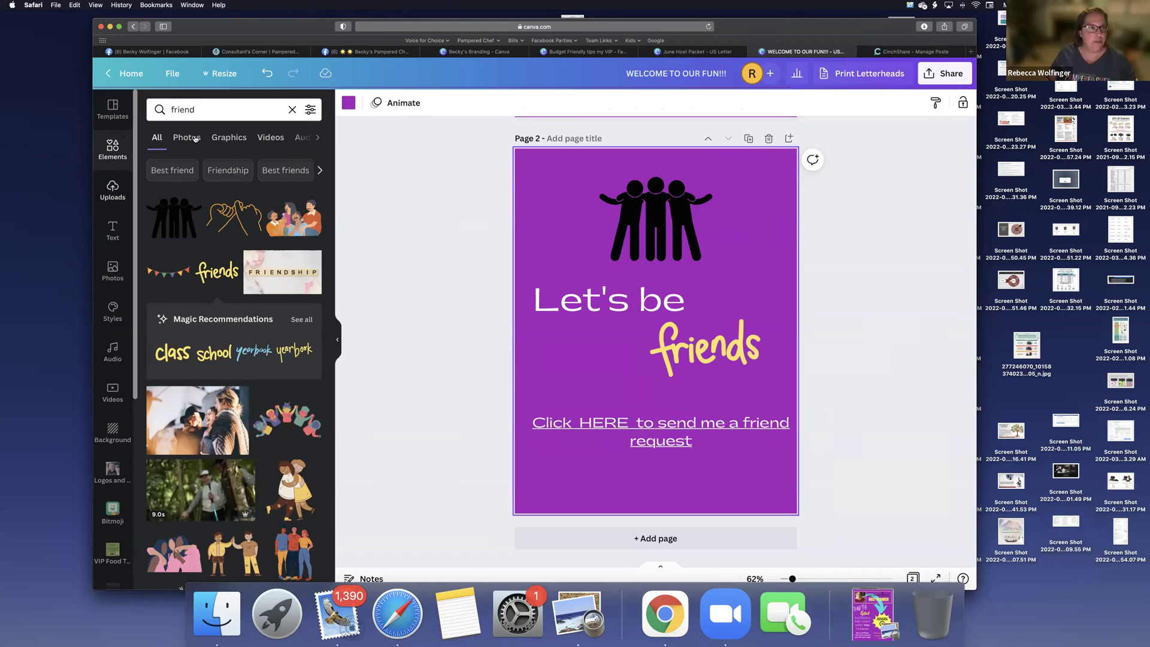
{"action": "left_click", "coordinate": [112, 150]}
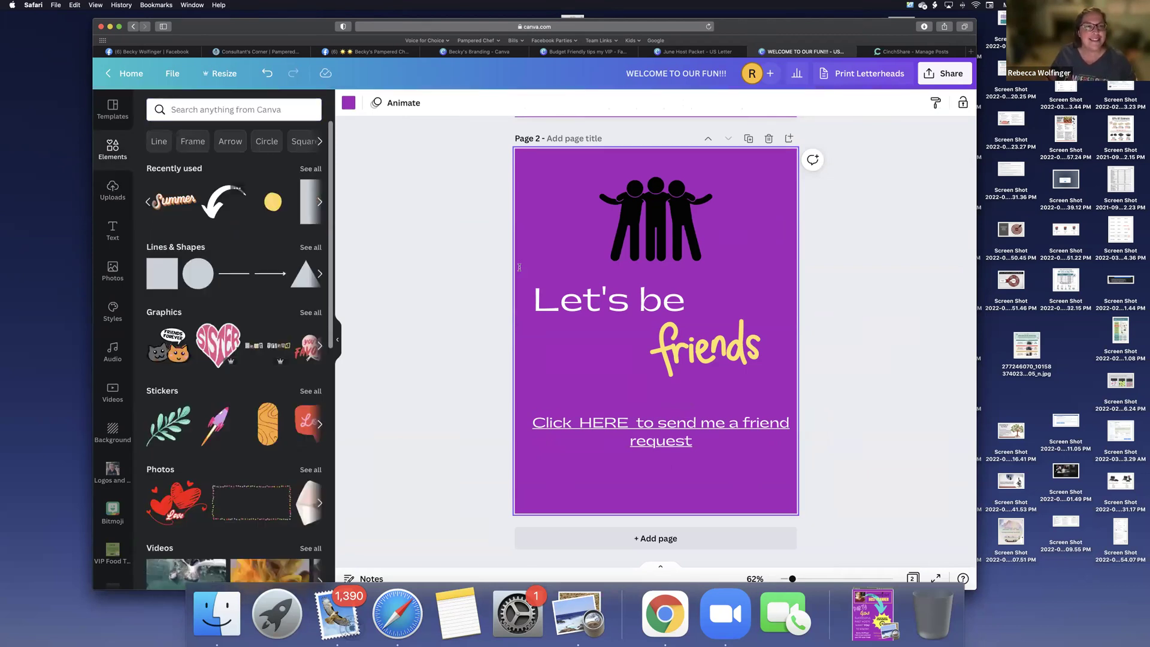
{"action": "left_click", "coordinate": [217, 203]}
{"action": "left_click_drag", "start_coordinate": [637, 357], "coordinate": [600, 390]}
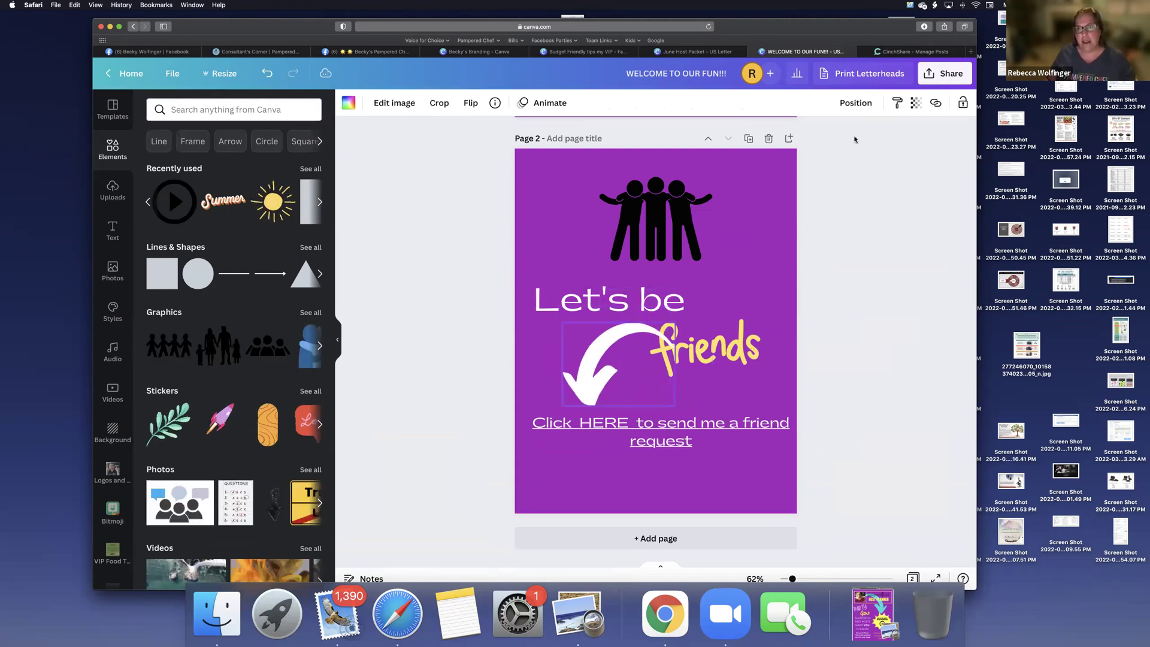
{"action": "key", "text": "shift+Right"}
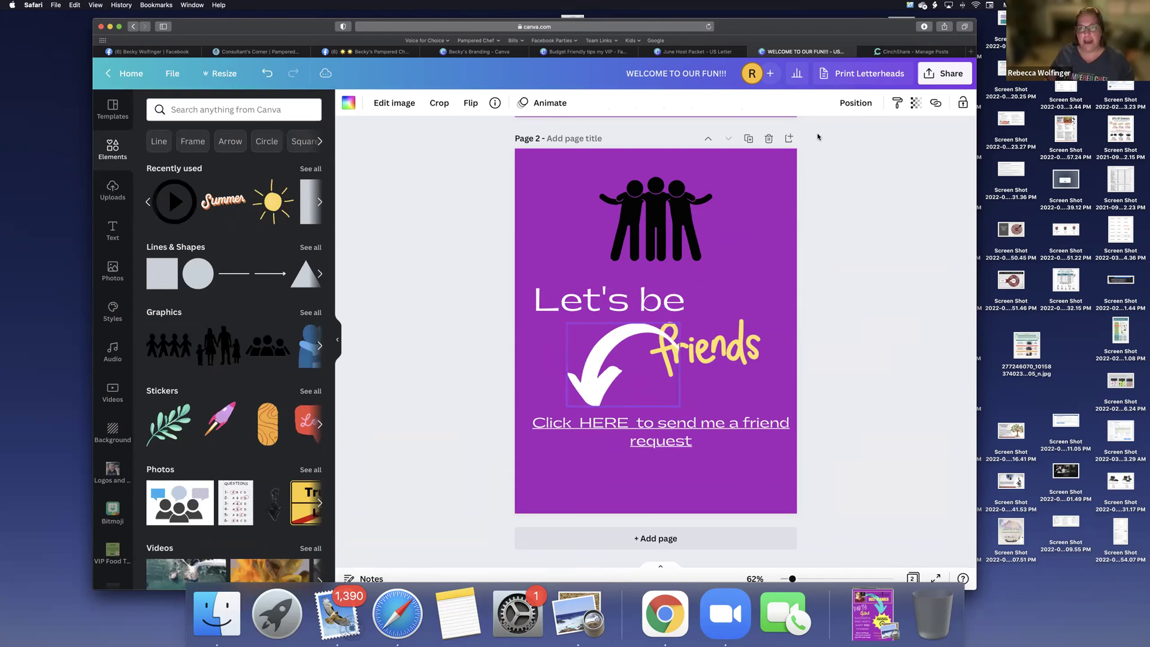
{"action": "key", "text": "shift+Right"}
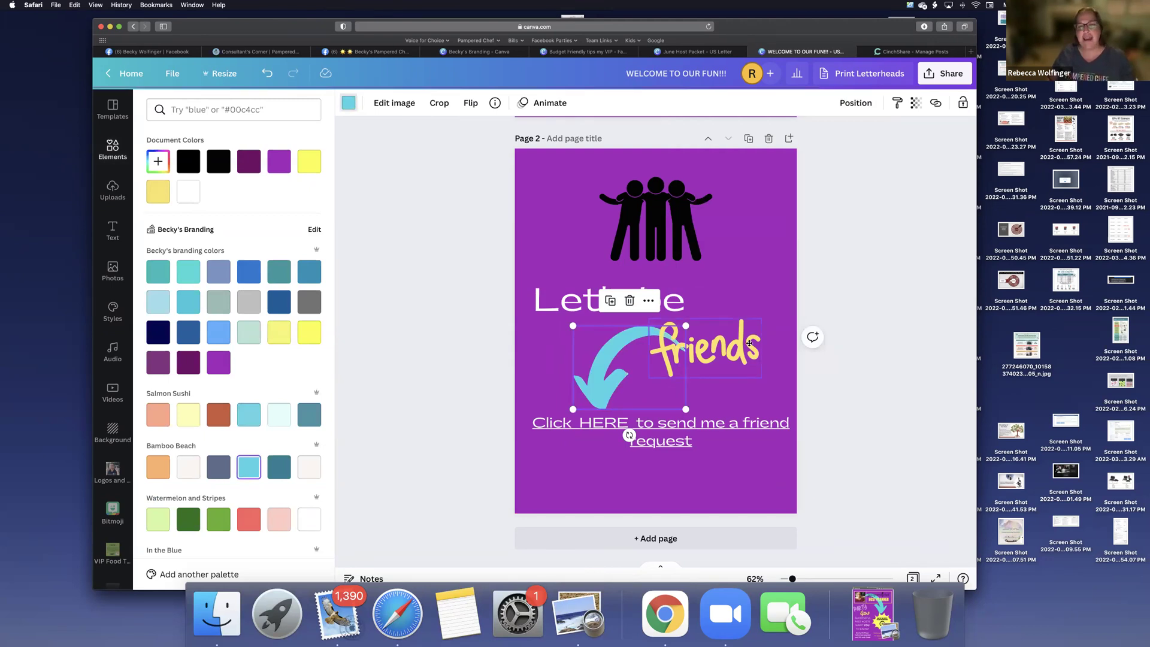
{"action": "key", "text": "Tab"}
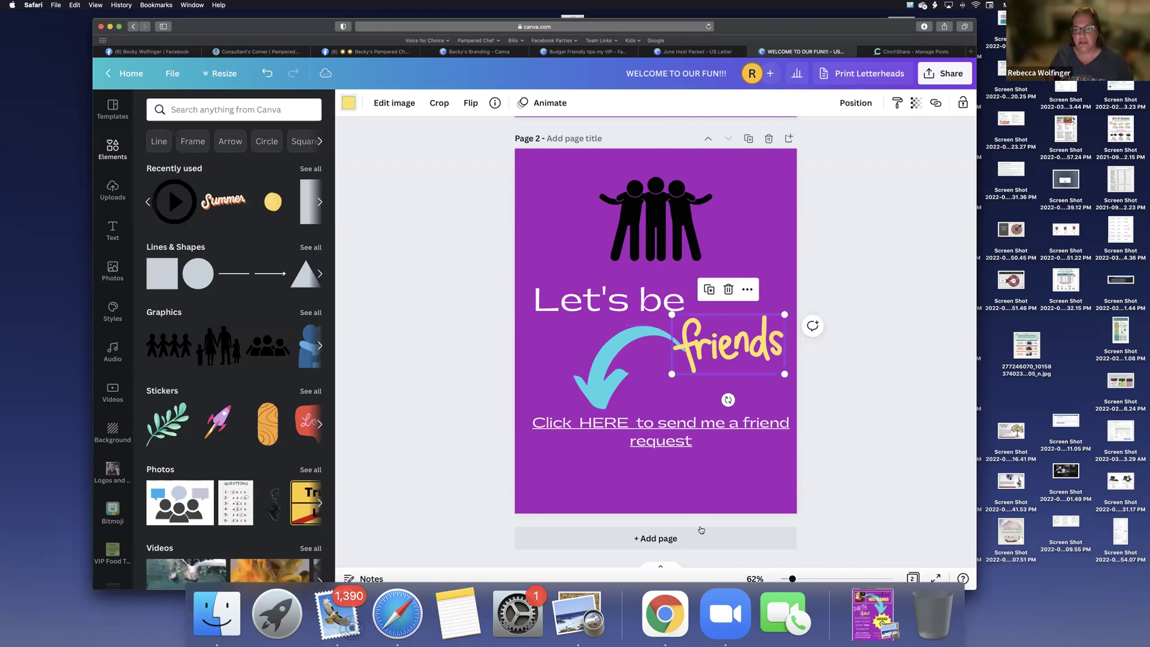
- Add a third page with the text "Want to know what I love? Here are my TOP 3 picks from Pampered Chef"
{"action": "left_click", "coordinate": [700, 525]}
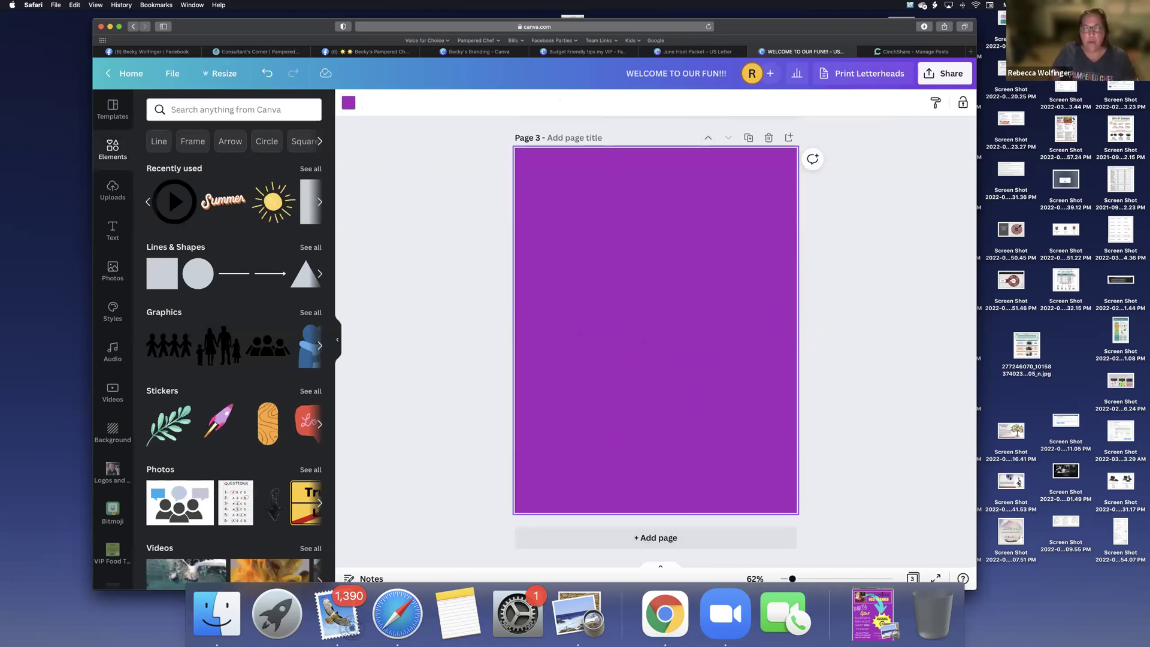
{"action": "key", "text": "t"}
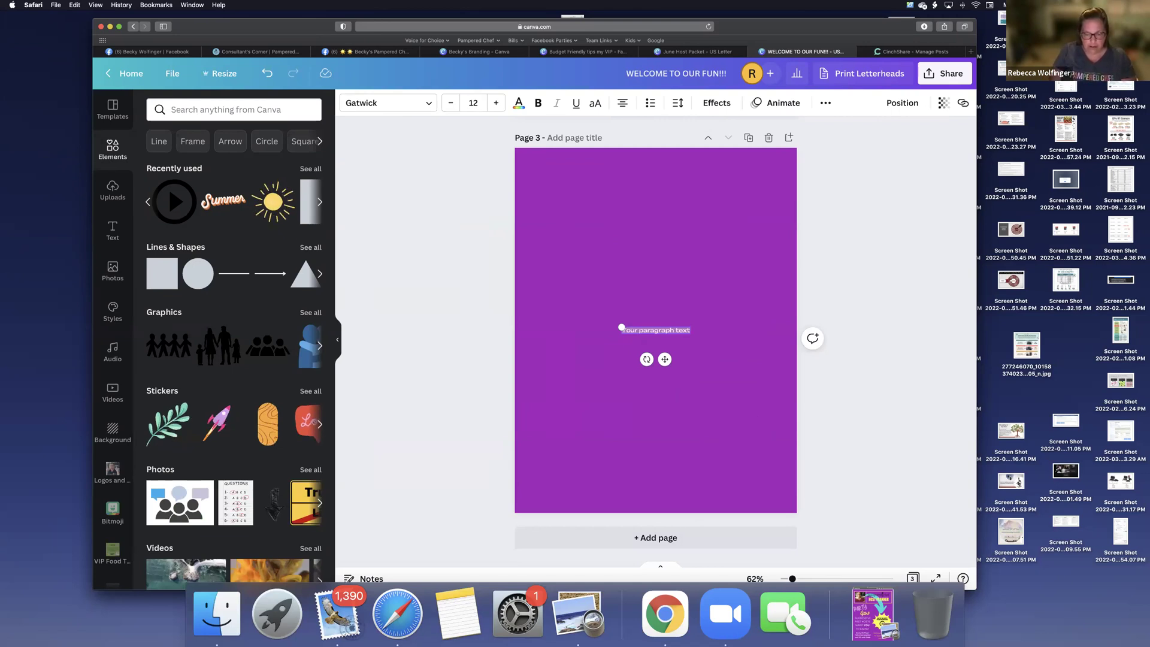
{"action": "type", "text": "Want to know wha"}
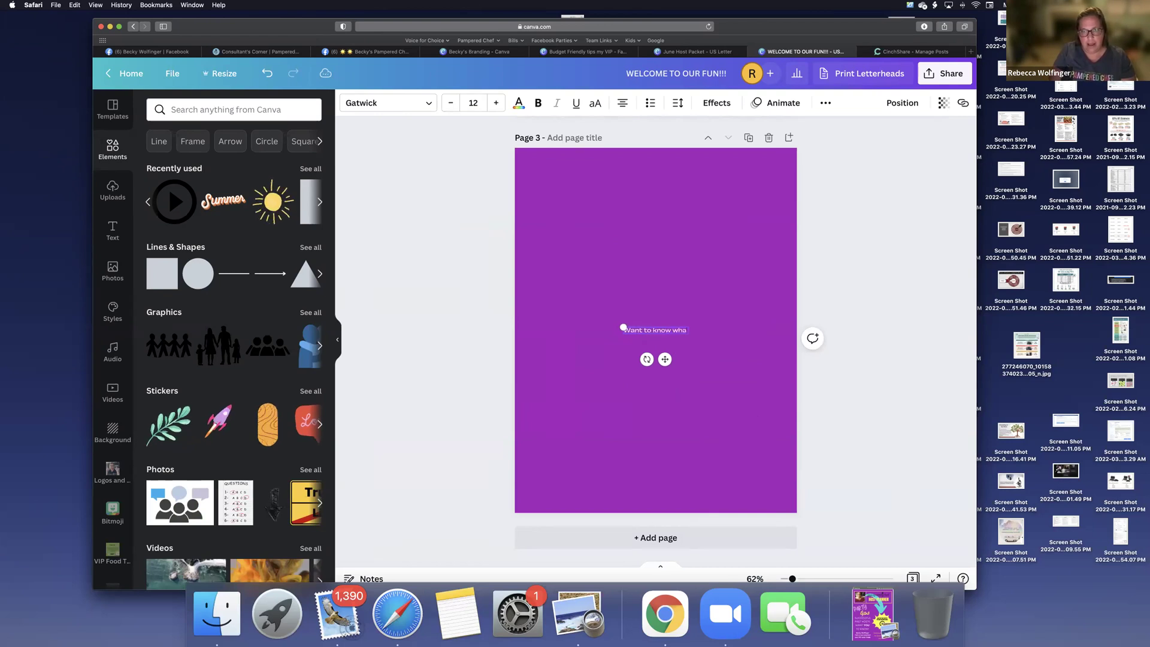
{"action": "type", "text": "t I love?"}
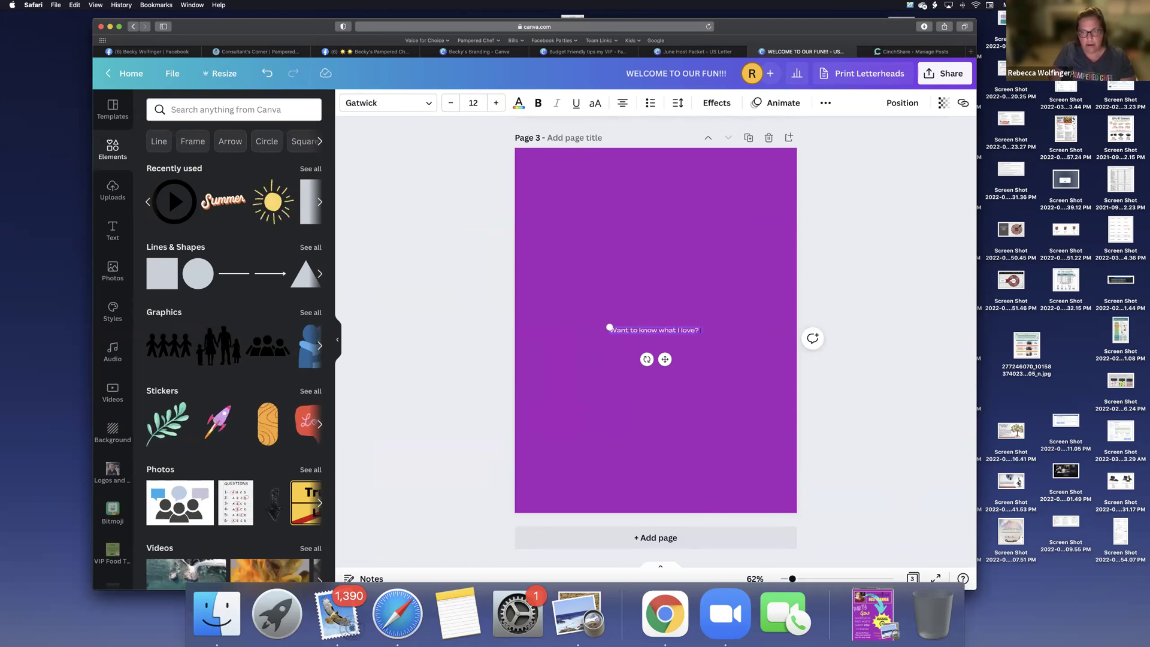
{"action": "type", "text": " Here are my TOP"}
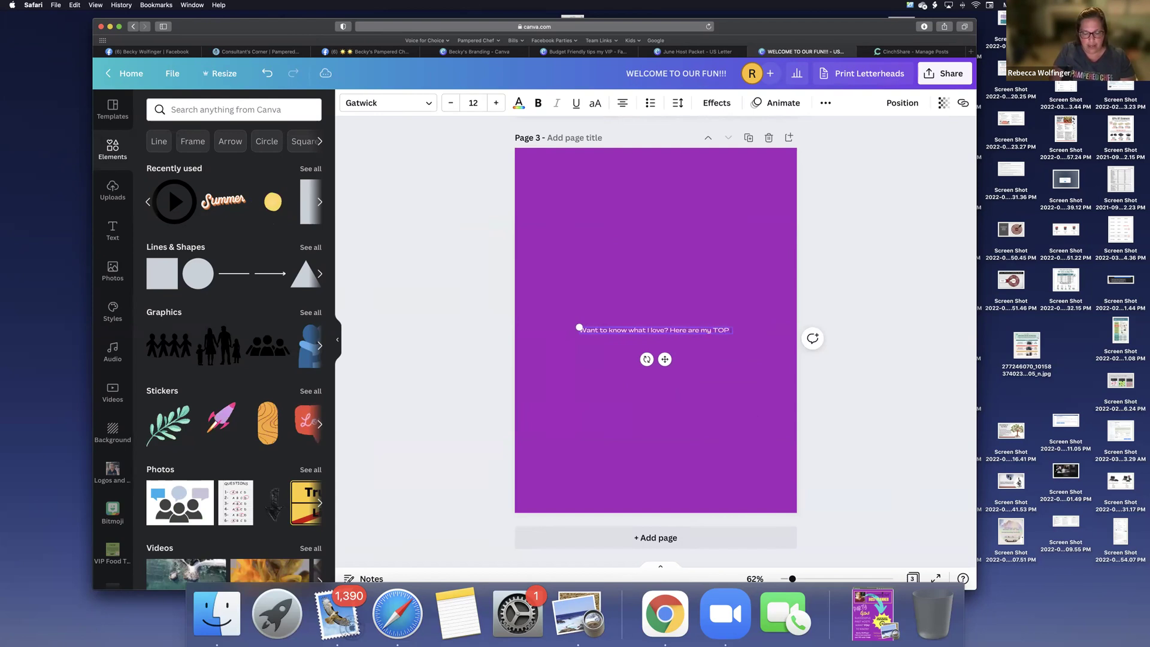
{"action": "type", "text": " 3 picks from"}
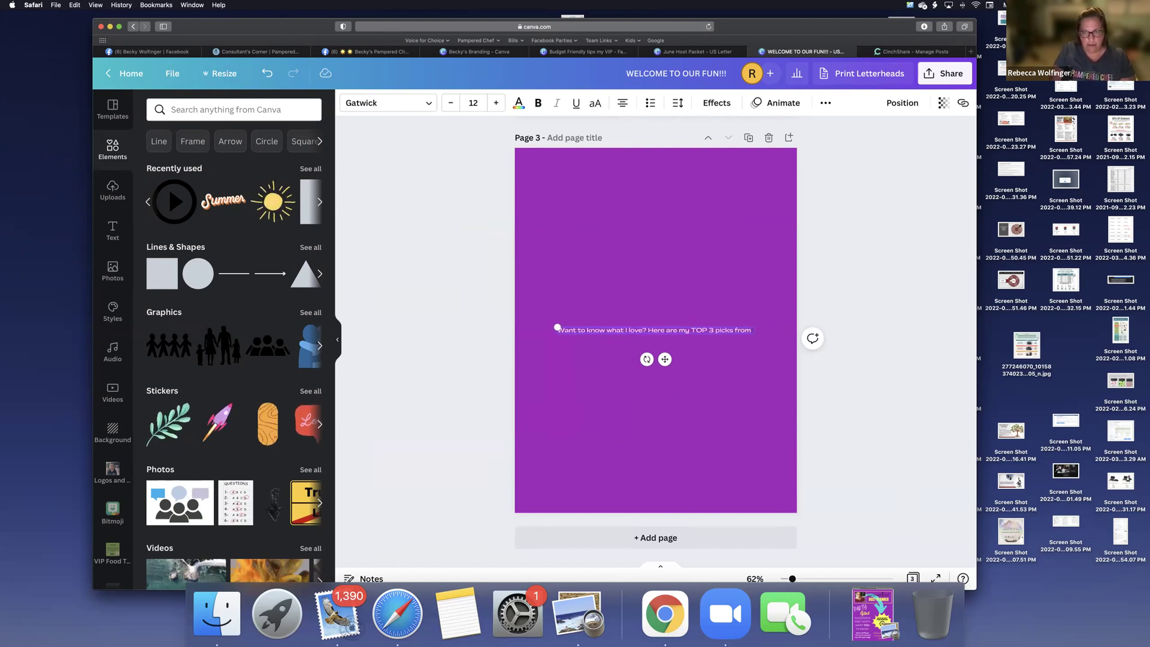
{"action": "type", "text": " Pampered Chef"}
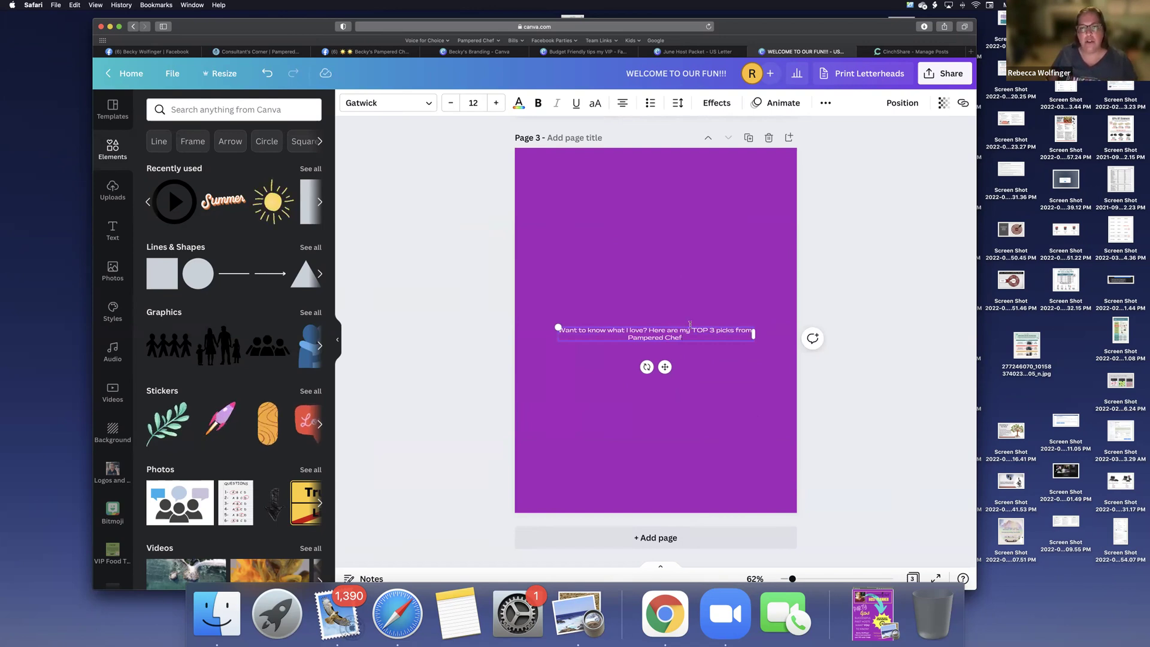
- Set the page 3 text to size 21, scale it up to about 27.9, and place it near the top of the page
{"action": "scroll", "coordinate": [689, 324], "scroll_direction": "up", "scroll_amount": 7}
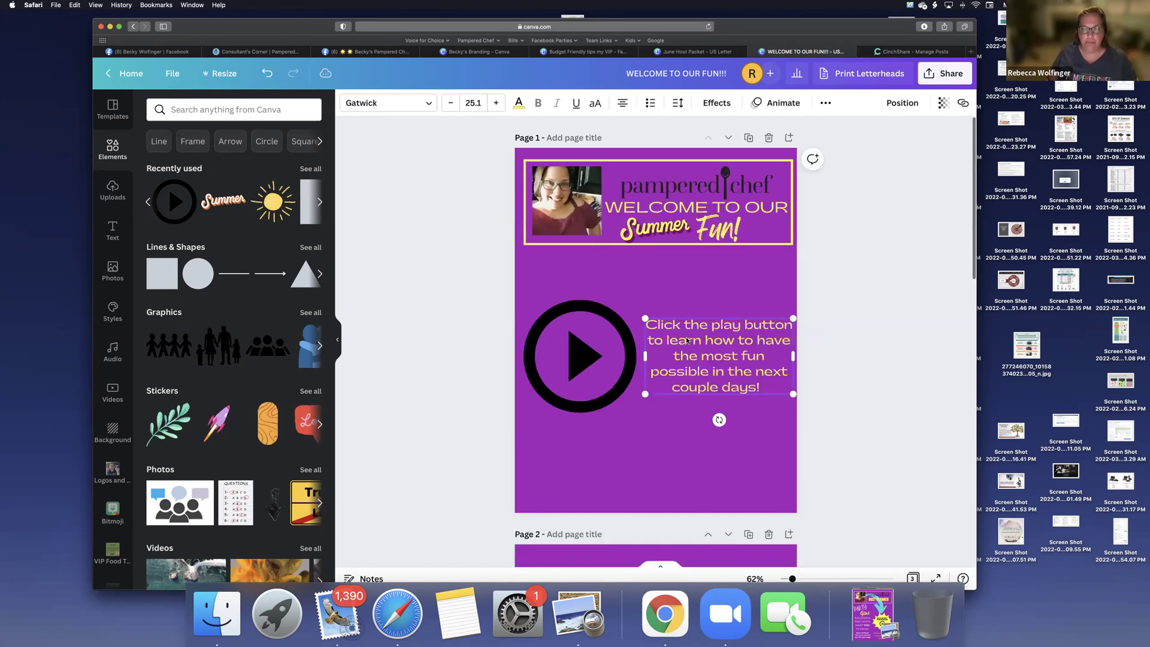
{"action": "scroll", "coordinate": [479, 300], "scroll_direction": "down", "scroll_amount": 6}
{"action": "left_click", "coordinate": [473, 103]}
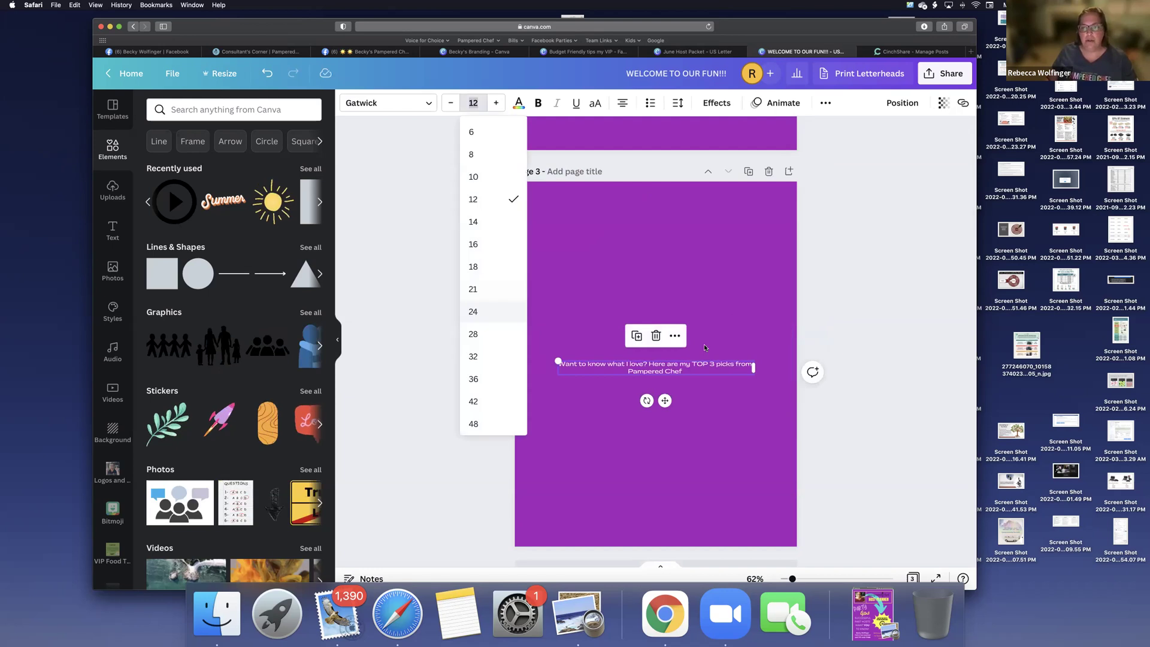
{"action": "left_click", "coordinate": [475, 287]}
{"action": "left_click", "coordinate": [665, 335]}
{"action": "left_click", "coordinate": [673, 366]}
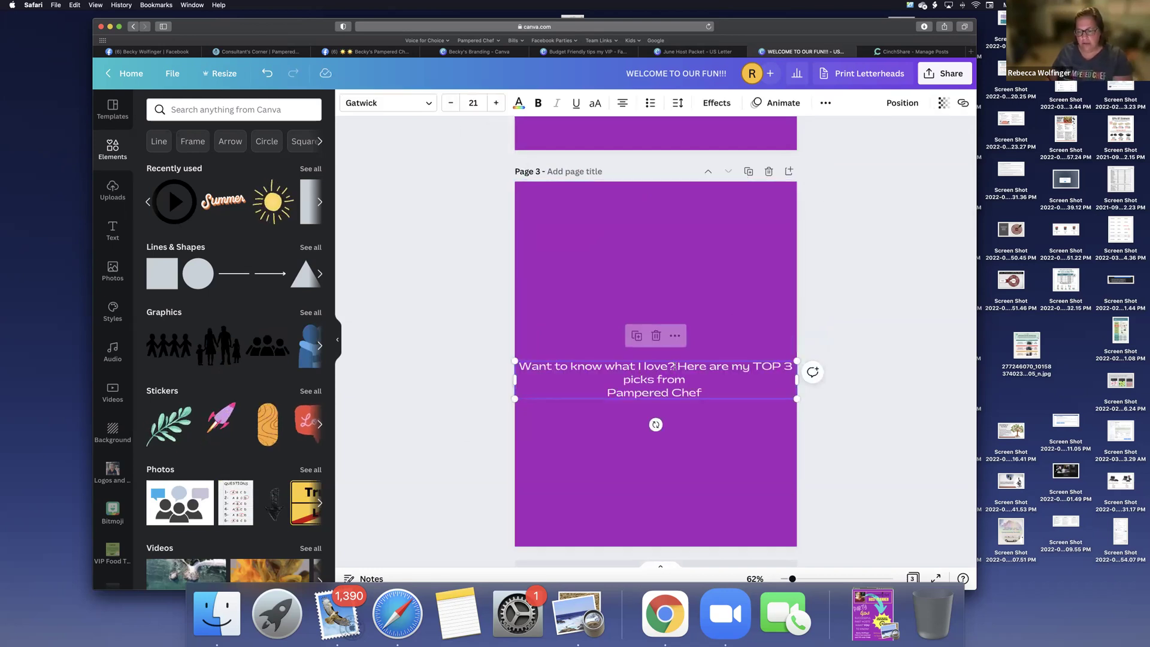
{"action": "mouse_move", "coordinate": [796, 359]}
{"action": "left_mouse_down"}
{"action": "mouse_move", "coordinate": [751, 355]}
{"action": "mouse_move", "coordinate": [810, 348]}
{"action": "left_mouse_up"}
{"action": "left_click_drag", "start_coordinate": [694, 357], "coordinate": [665, 234]}
{"action": "left_click", "coordinate": [708, 360]}
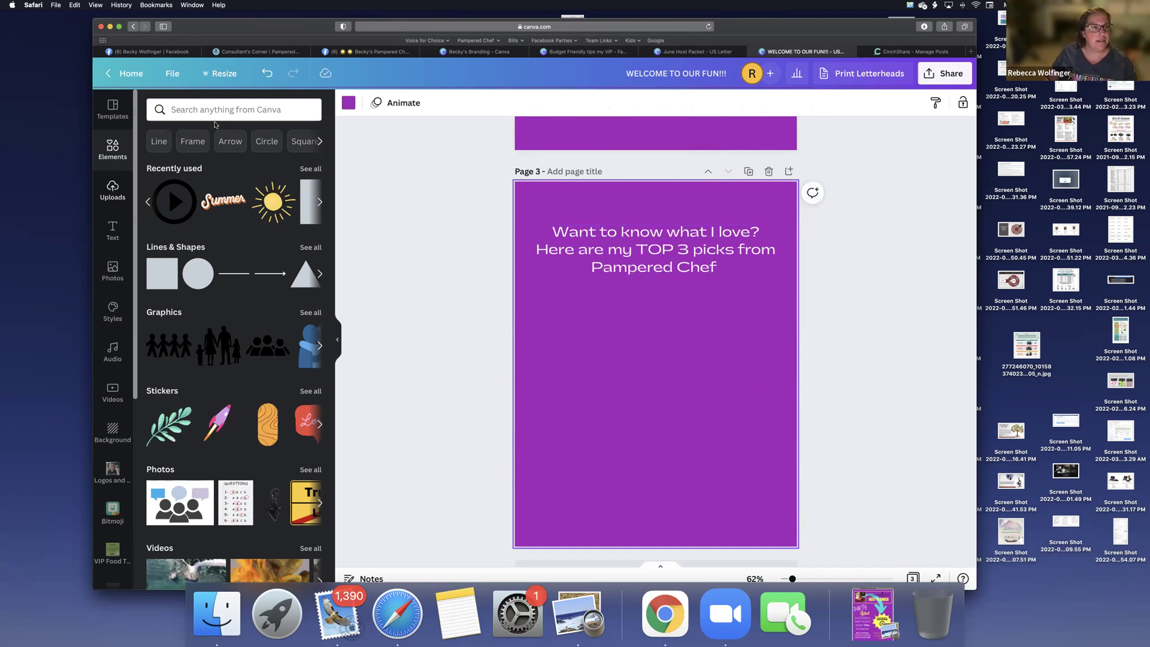
- Search the uploads for "Rock" and add the Rockcrok Dutch oven photo to page 3, shrunk and centred below the heading
{"action": "left_click", "coordinate": [113, 190]}
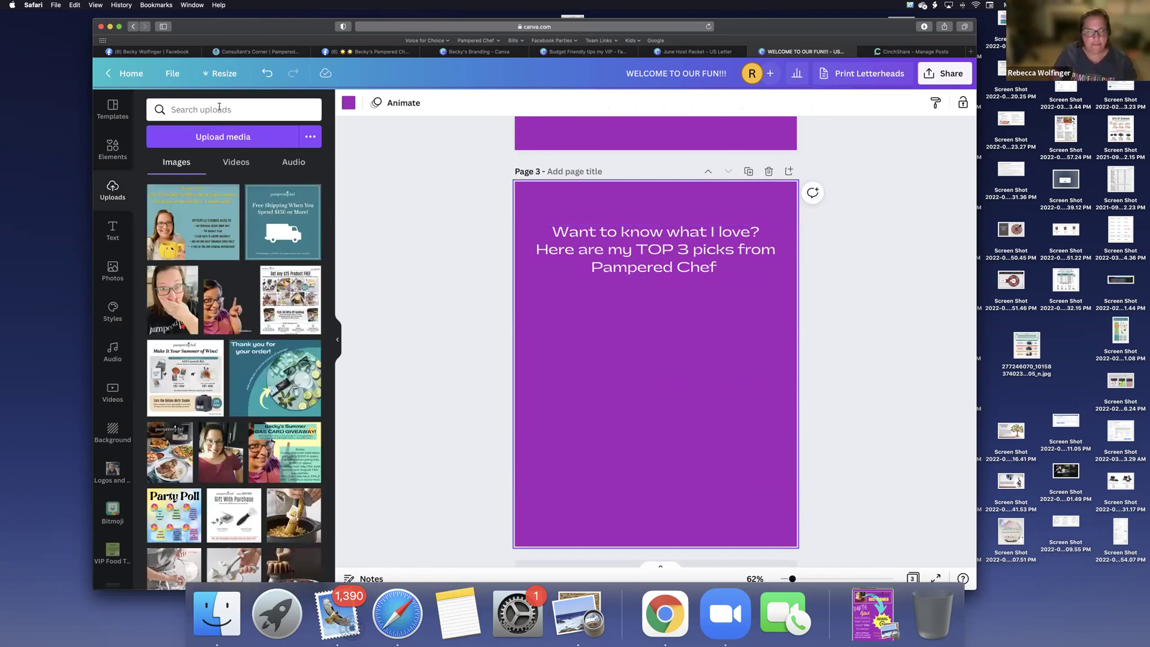
{"action": "left_click", "coordinate": [219, 108]}
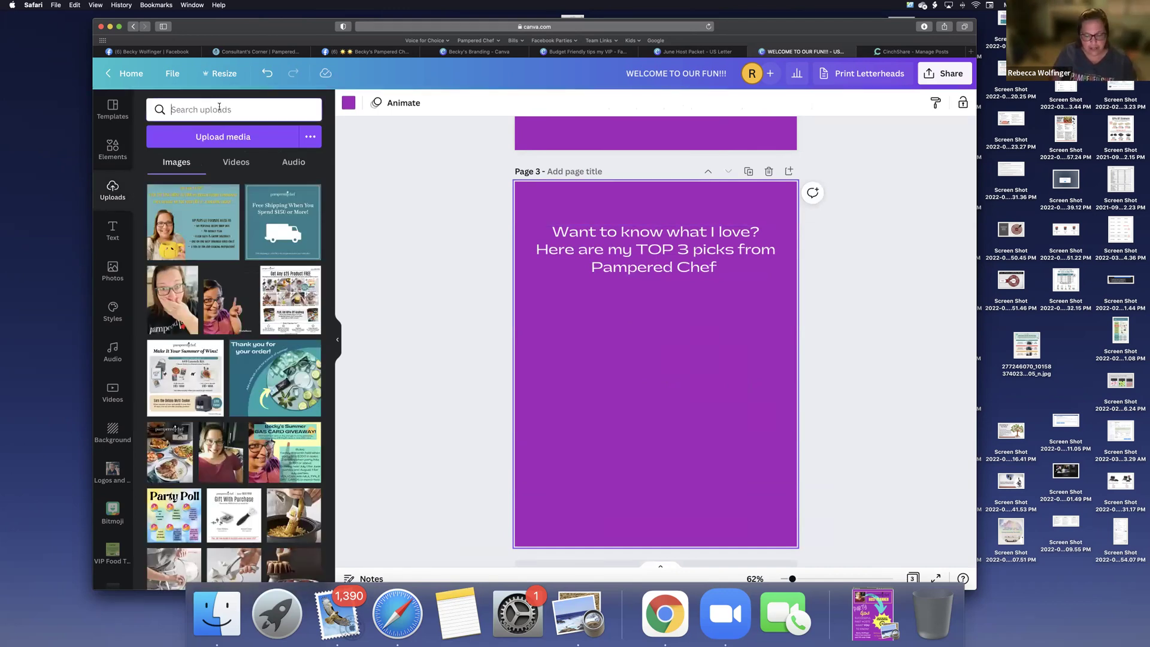
{"action": "type", "text": "Rock"}
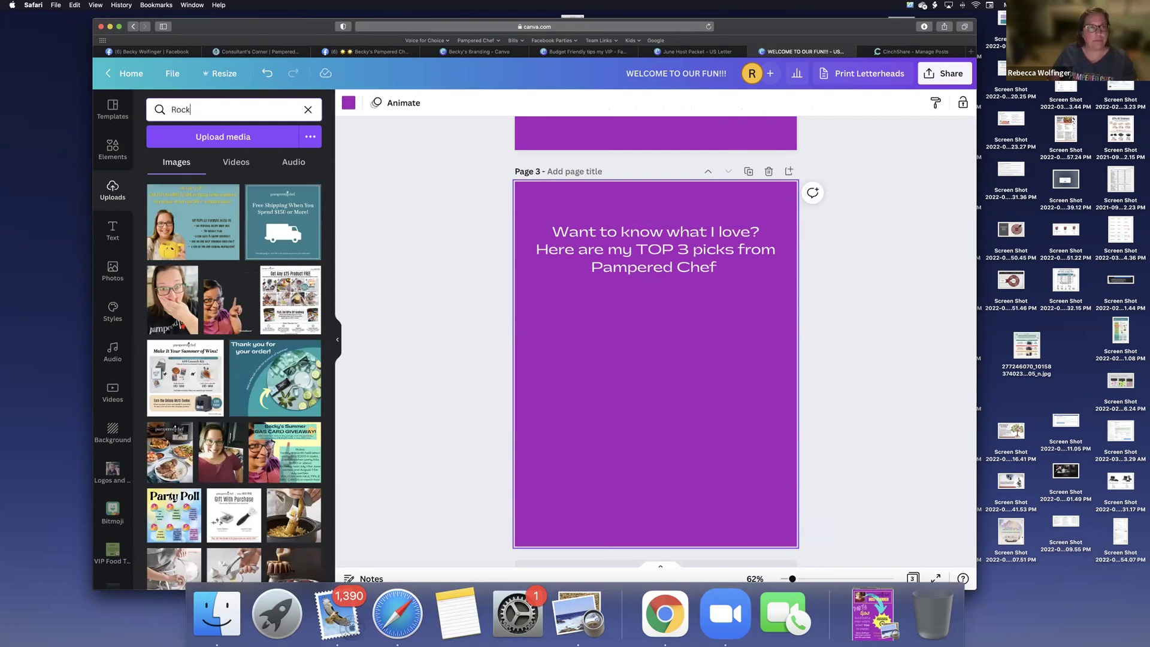
{"action": "key", "text": "Return"}
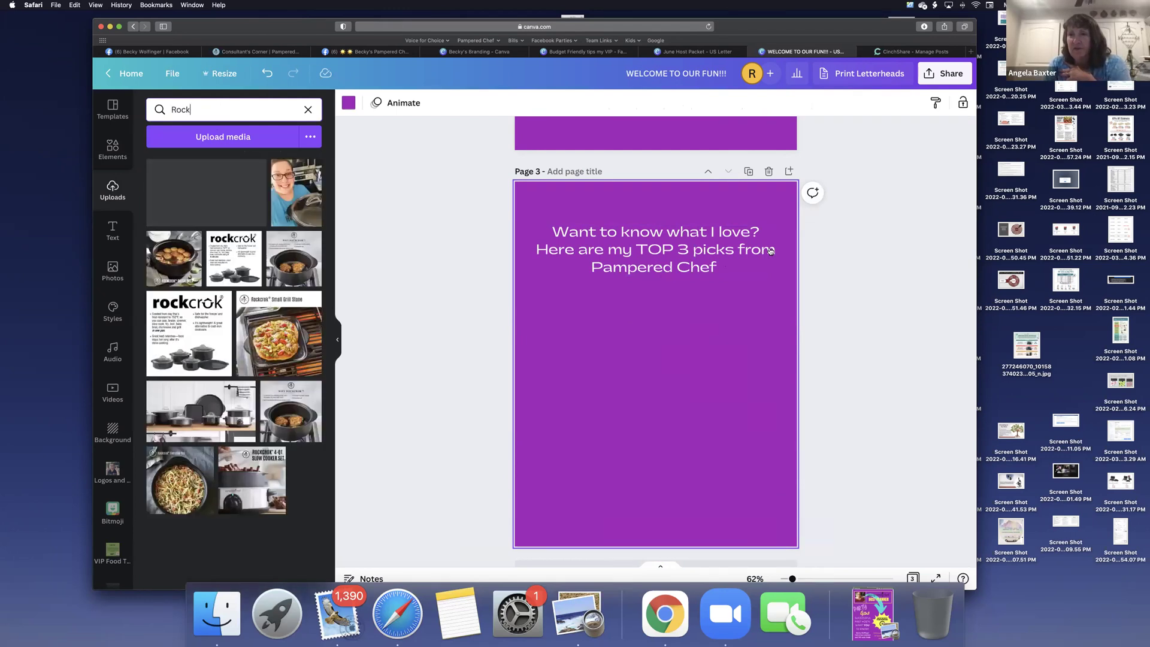
{"action": "left_click", "coordinate": [174, 258]}
{"action": "left_click_drag", "start_coordinate": [769, 251], "coordinate": [663, 357]}
{"action": "left_click_drag", "start_coordinate": [575, 352], "coordinate": [631, 286]}
{"action": "left_click_drag", "start_coordinate": [737, 355], "coordinate": [736, 348]}
{"action": "left_click", "coordinate": [695, 383]}
{"action": "left_click_drag", "start_coordinate": [712, 396], "coordinate": [699, 374]}
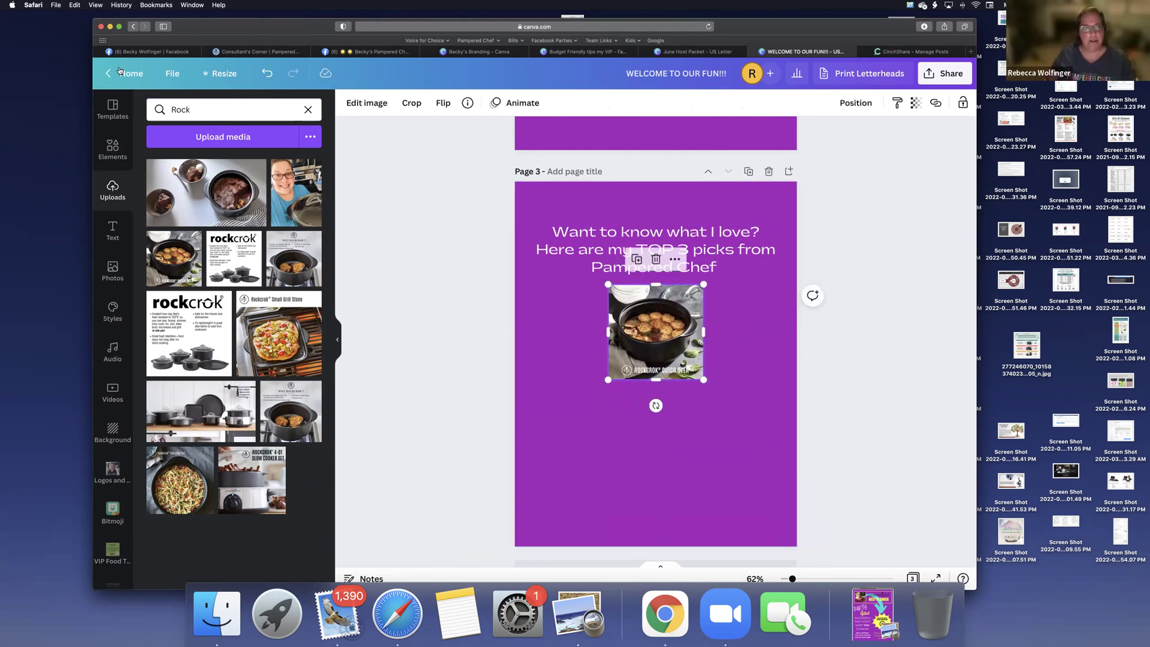
- Search the uploads for "Rapid" and add the Rapid-Prep Mandoline photo to page 3
{"action": "left_click", "coordinate": [234, 109]}
{"action": "type", "text": "\\]\\\\"}
{"action": "key", "text": "BackSpace"}
{"action": "key", "text": "BackSpace"}
{"action": "key", "text": "BackSpace"}
{"action": "key", "text": "BackSpace"}
{"action": "key", "text": "BackSpace"}
{"action": "key", "text": "BackSpace"}
{"action": "key", "text": "BackSpace"}
{"action": "type", "text": "apid"}
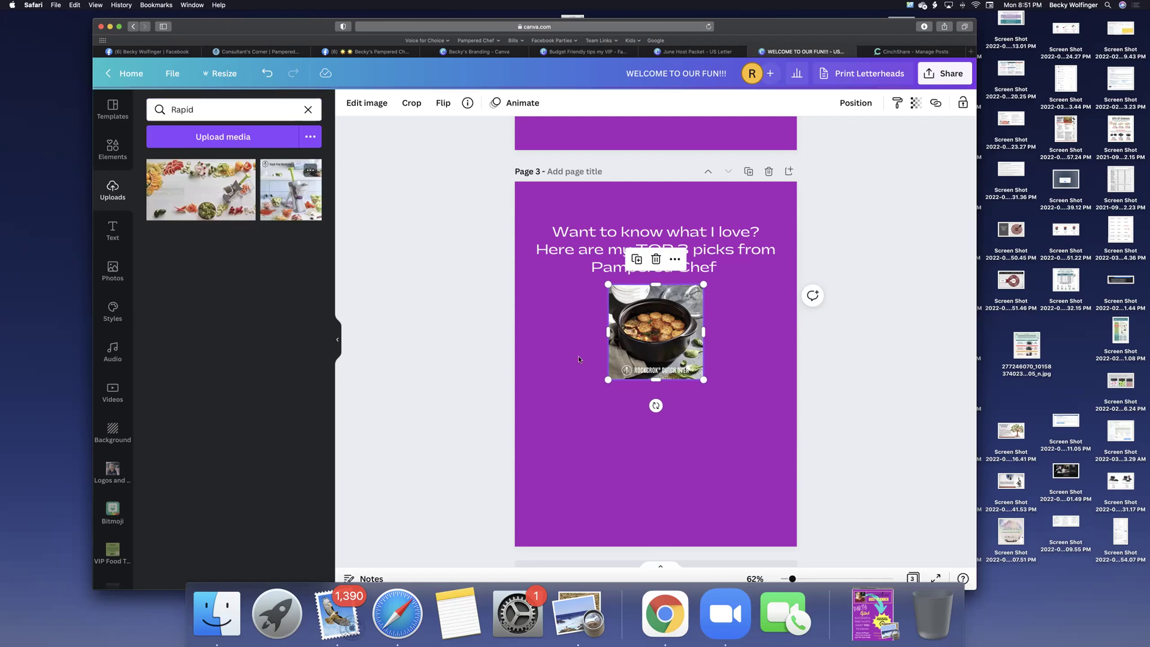
{"action": "left_click", "coordinate": [290, 189]}
- Move the page 3 heading up close to the page's top edge
{"action": "left_click_drag", "start_coordinate": [688, 249], "coordinate": [652, 293]}
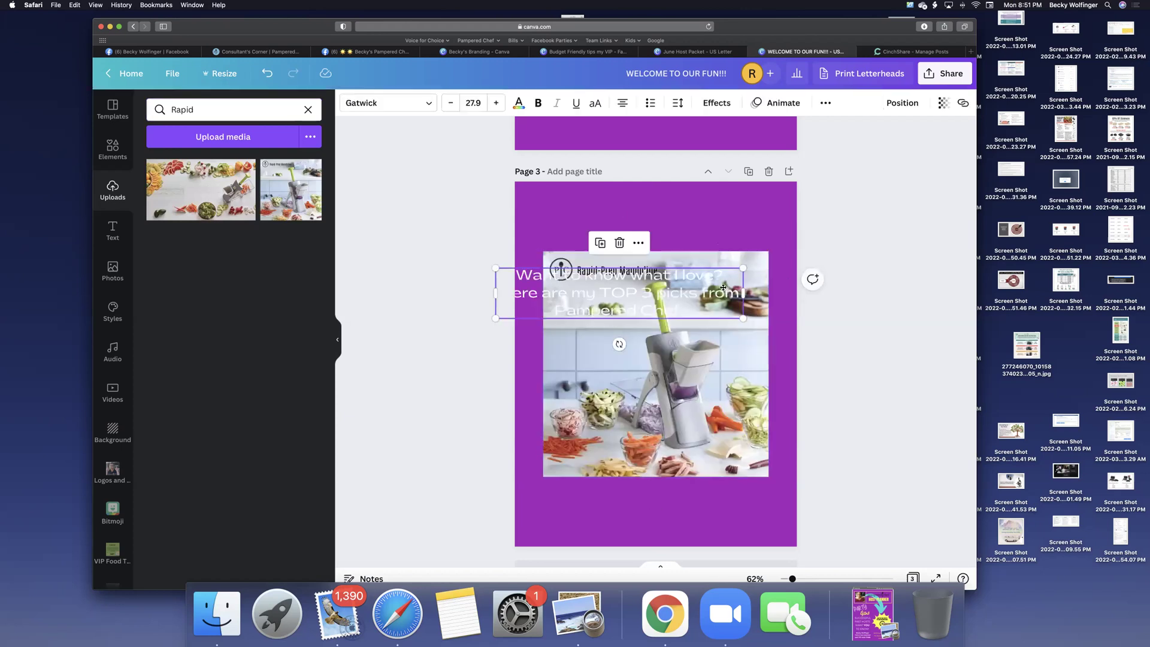
{"action": "left_click_drag", "start_coordinate": [759, 210], "coordinate": [795, 134]}
- Resize the mandoline photo to about 2.9 by 2.9 and centre it below the Rockcrok photo, shifting the Rockcrok photo up under the heading
{"action": "left_click", "coordinate": [684, 395]}
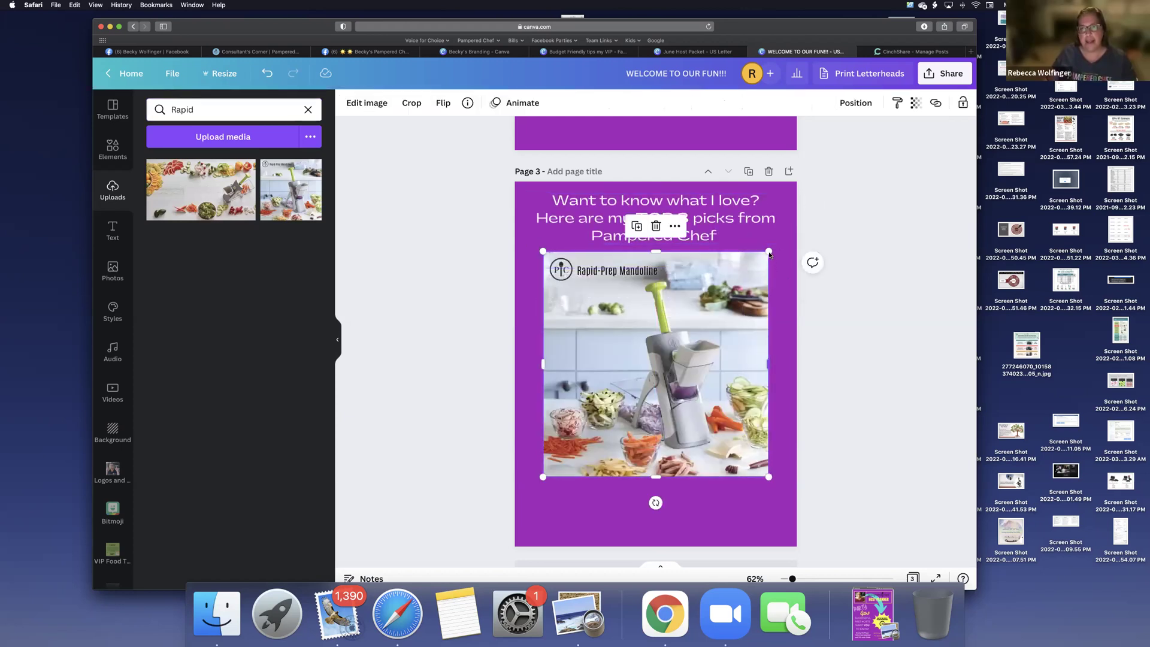
{"action": "left_click_drag", "start_coordinate": [769, 251], "coordinate": [664, 353]}
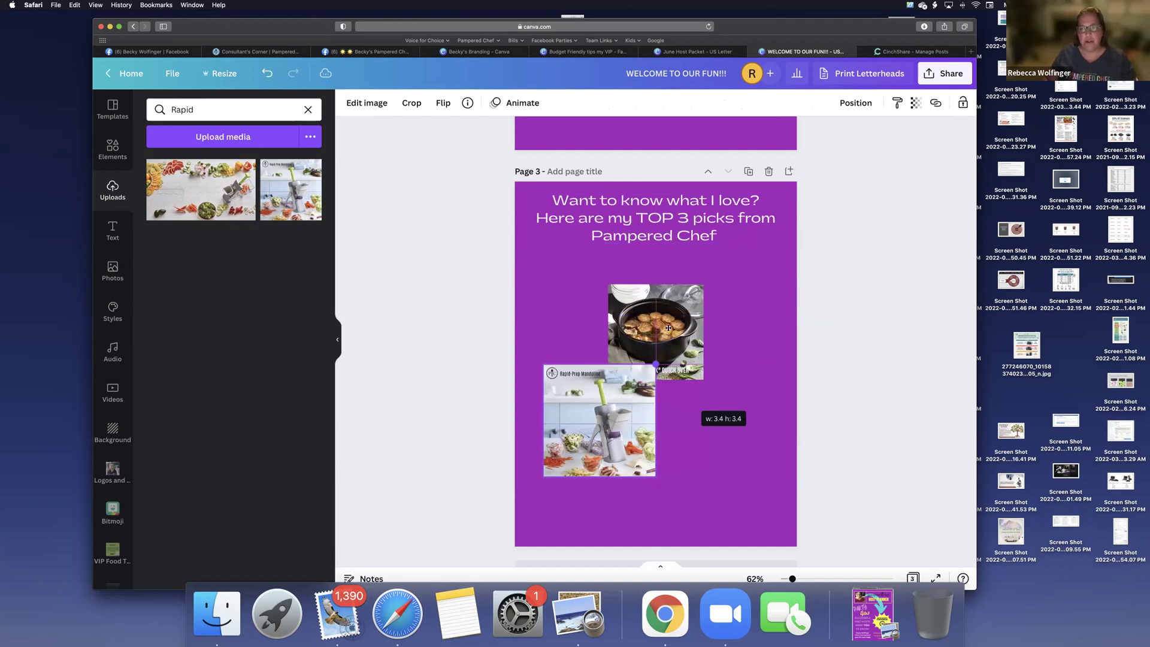
{"action": "left_click_drag", "start_coordinate": [668, 319], "coordinate": [668, 290]}
{"action": "left_click_drag", "start_coordinate": [655, 364], "coordinate": [628, 391]}
{"action": "left_click_drag", "start_coordinate": [579, 431], "coordinate": [649, 402]}
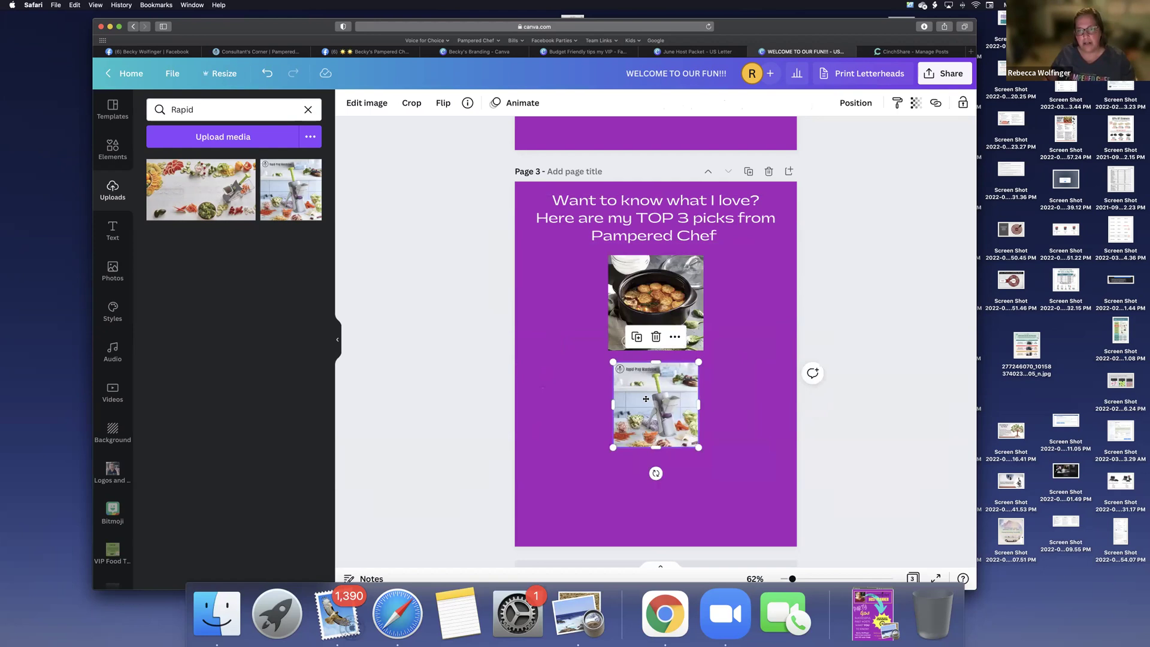
{"action": "left_click_drag", "start_coordinate": [698, 446], "coordinate": [706, 455]}
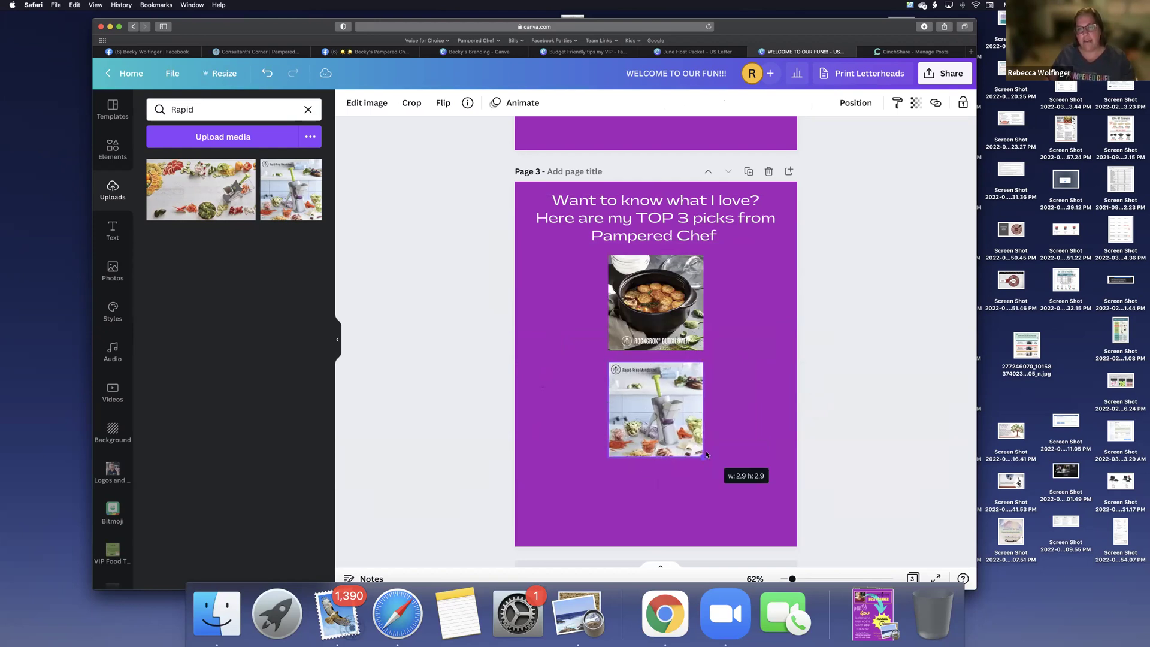
{"action": "left_click", "coordinate": [752, 424]}
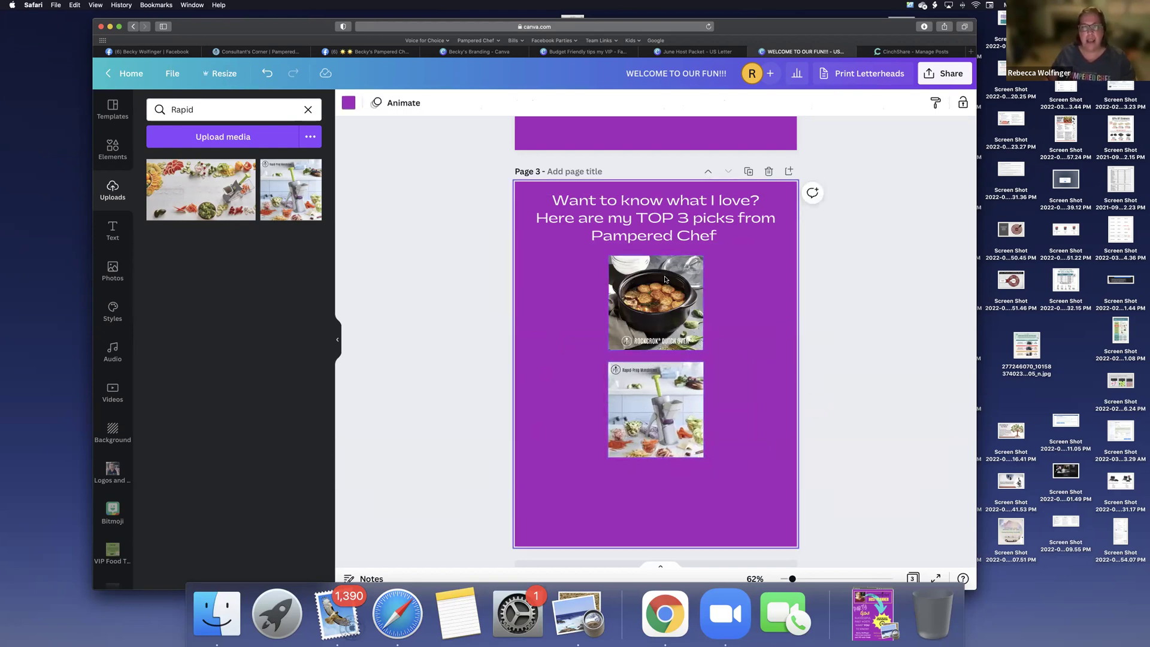
- Switch to the Pampered Chef Consultant's Corner and search the marketing imagery for "Rockcrok"
{"action": "left_click", "coordinate": [234, 52]}
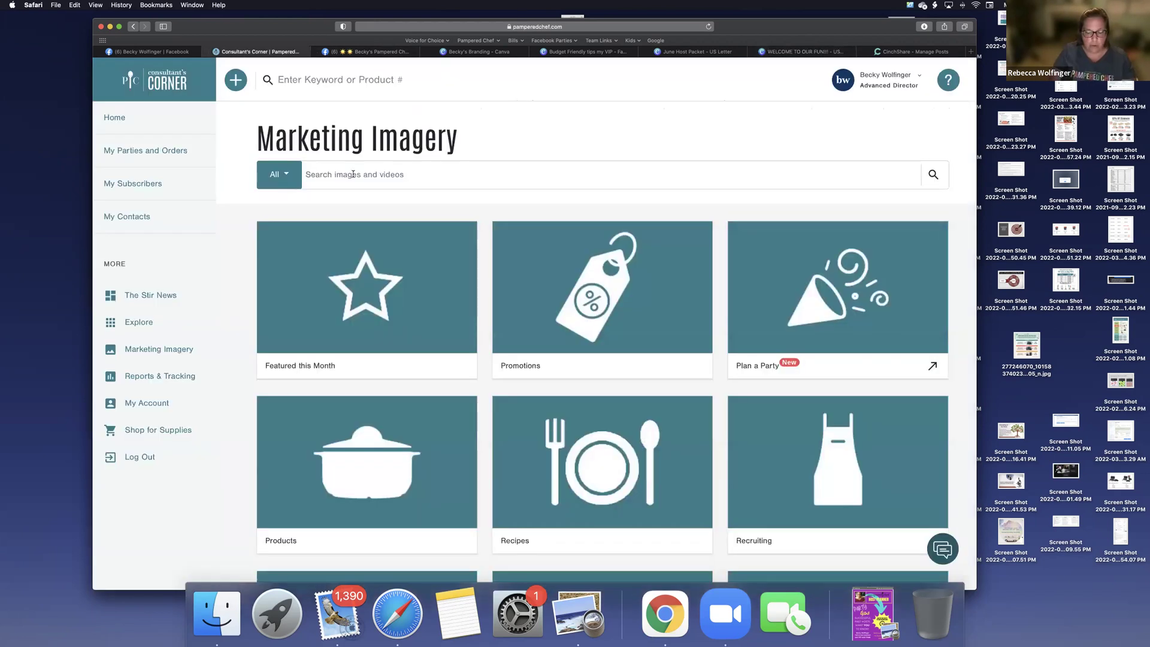
{"action": "left_click", "coordinate": [345, 181]}
{"action": "type", "text": "R"}
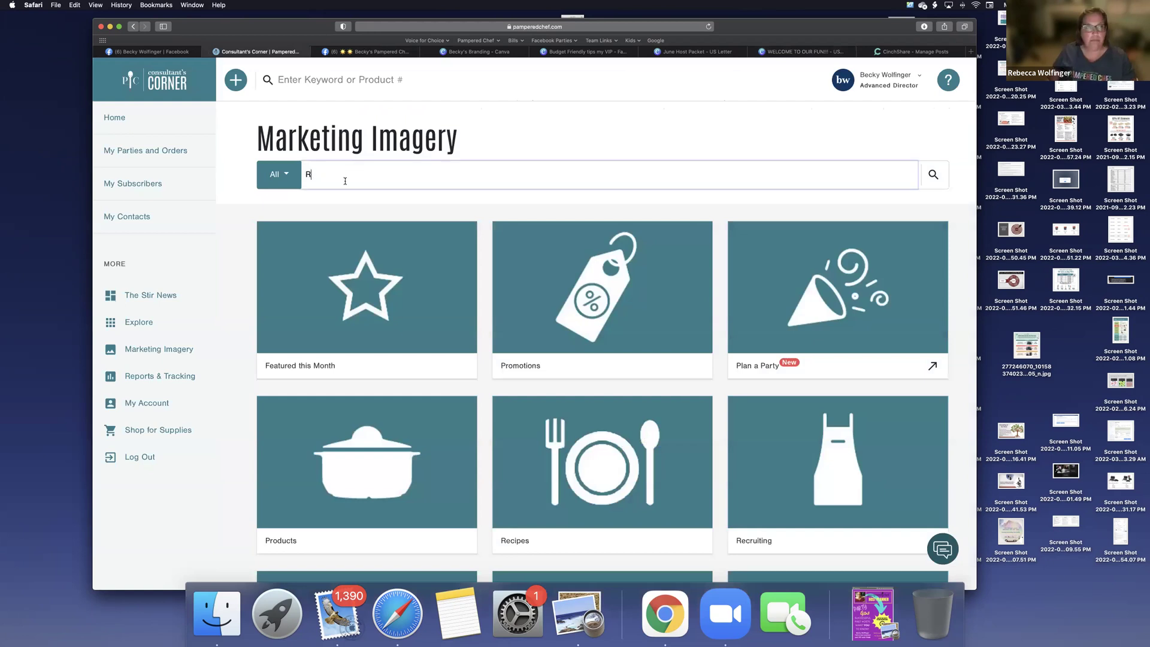
{"action": "type", "text": "ockcrok"}
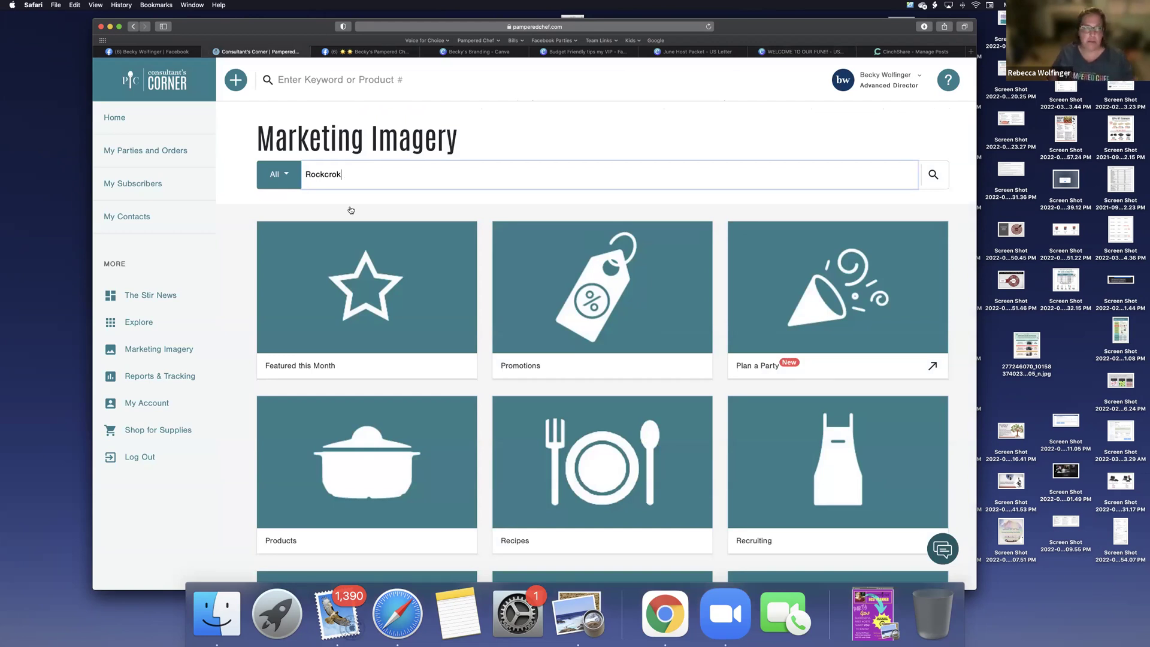
{"action": "left_click_drag", "start_coordinate": [288, 26], "coordinate": [286, 47]}
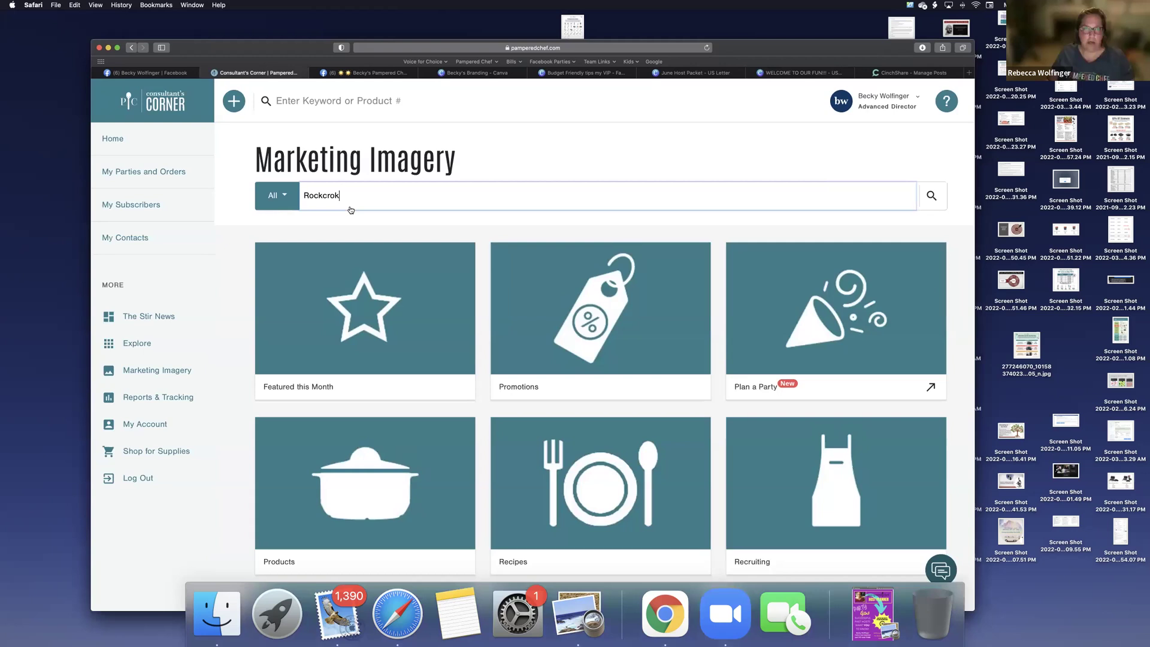
{"action": "left_click", "coordinate": [351, 210]}
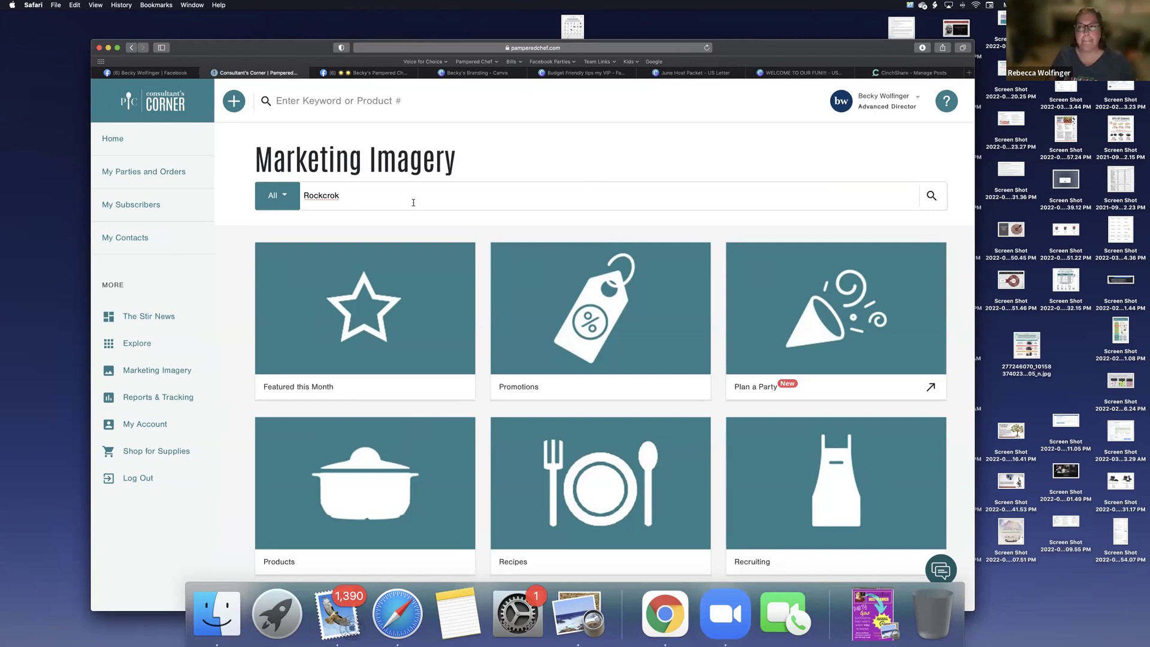
{"action": "left_click", "coordinate": [930, 196]}
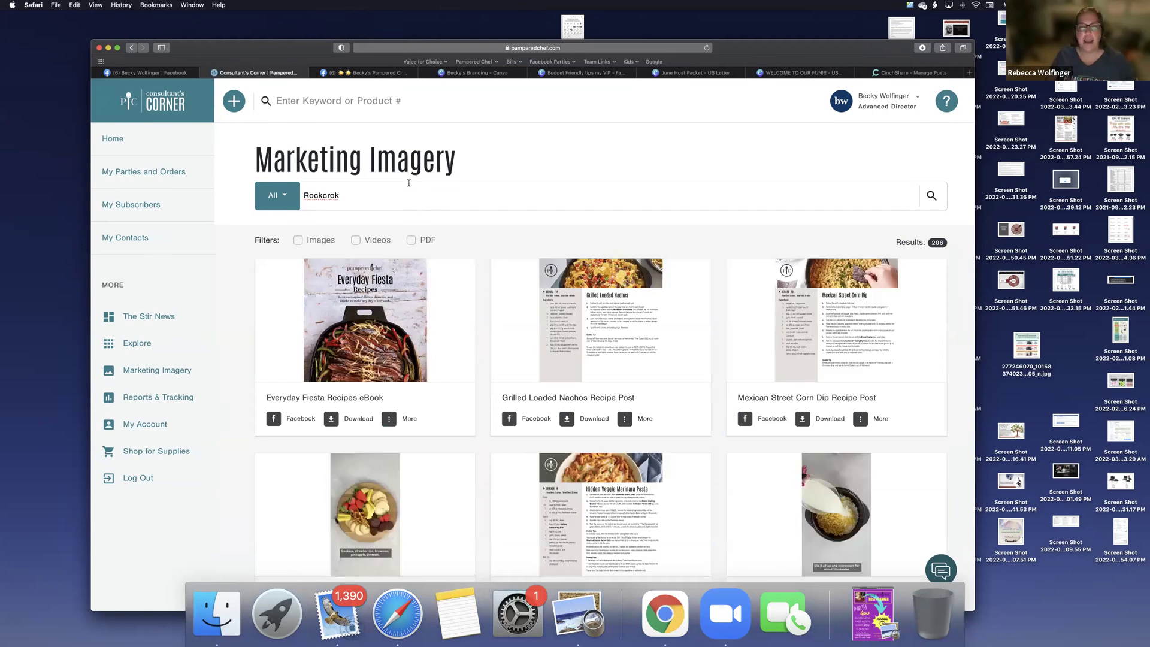
- Filter the results to videos and copy the link of the Chocolate Pull-Apart Bread With Blueberry Sauce video
{"action": "left_click", "coordinate": [356, 240]}
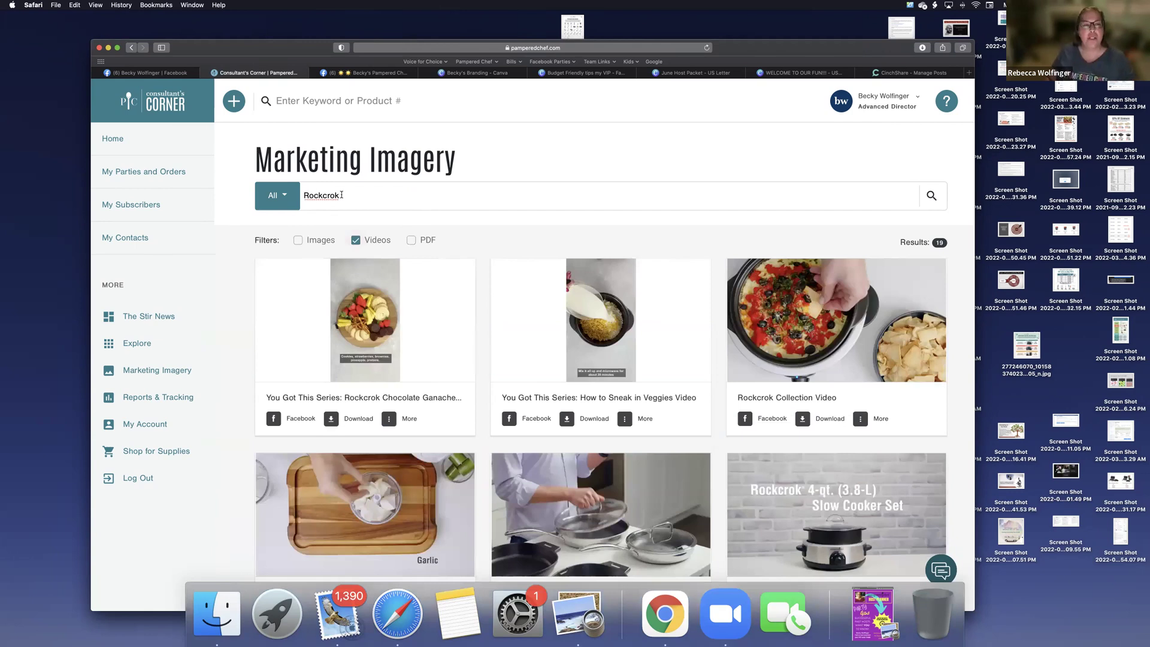
{"action": "left_click", "coordinate": [341, 195]}
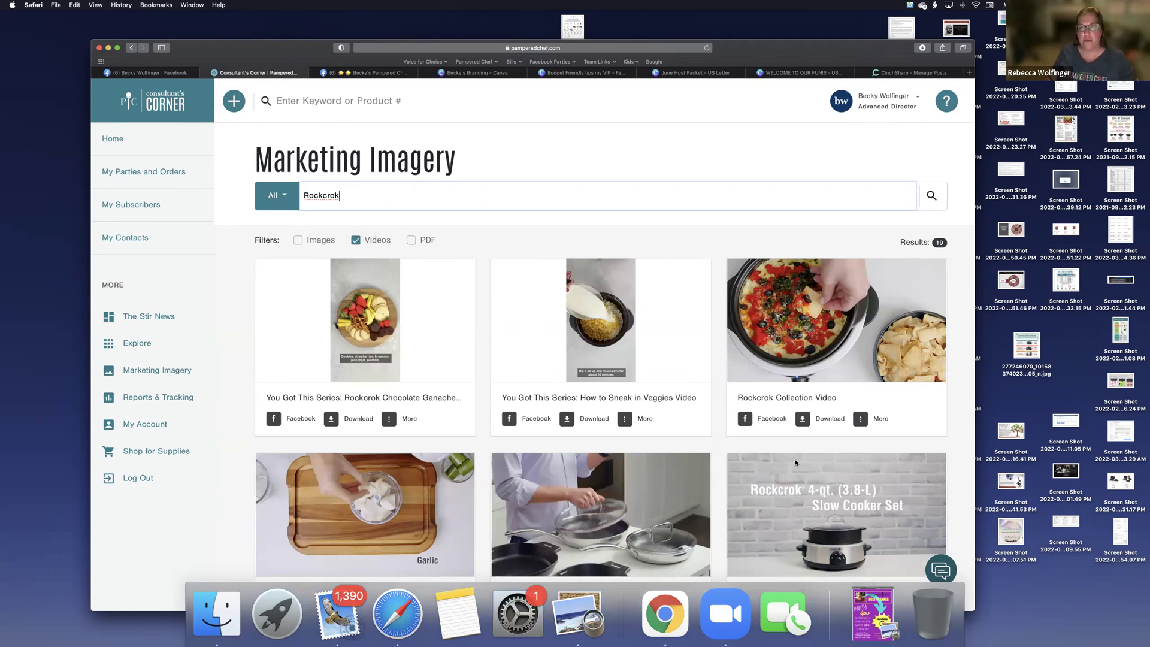
{"action": "scroll", "coordinate": [797, 461], "scroll_direction": "down", "scroll_amount": 3}
{"action": "scroll", "coordinate": [797, 461], "scroll_direction": "down", "scroll_amount": 1}
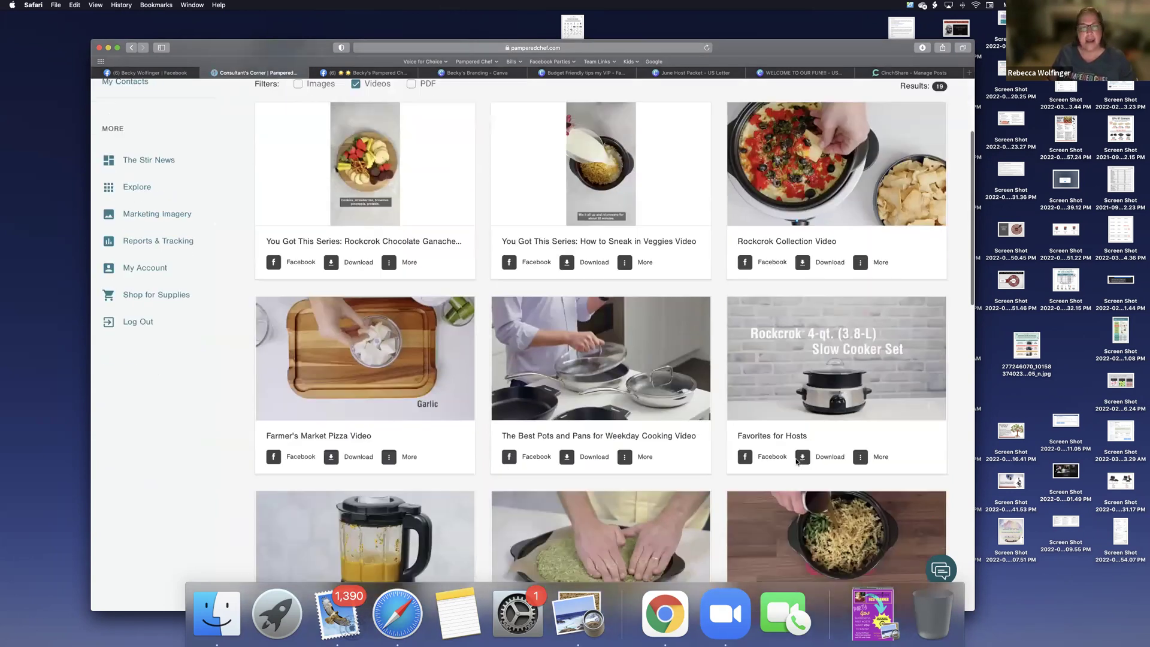
{"action": "scroll", "coordinate": [797, 461], "scroll_direction": "down", "scroll_amount": 2}
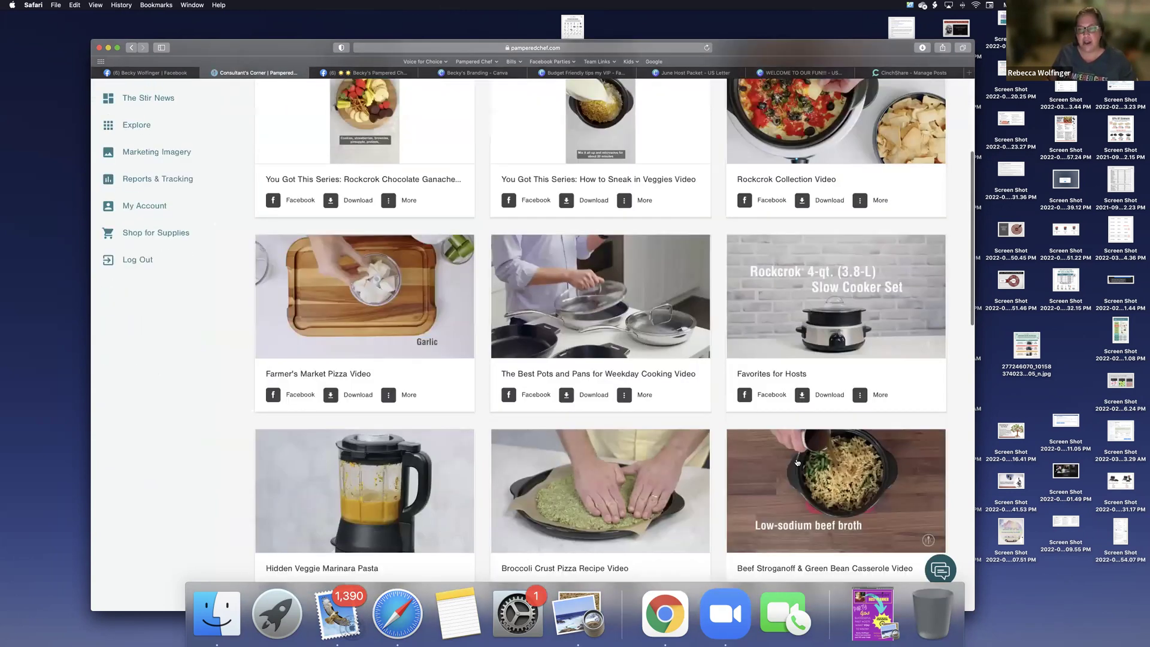
{"action": "scroll", "coordinate": [798, 467], "scroll_direction": "down", "scroll_amount": 2}
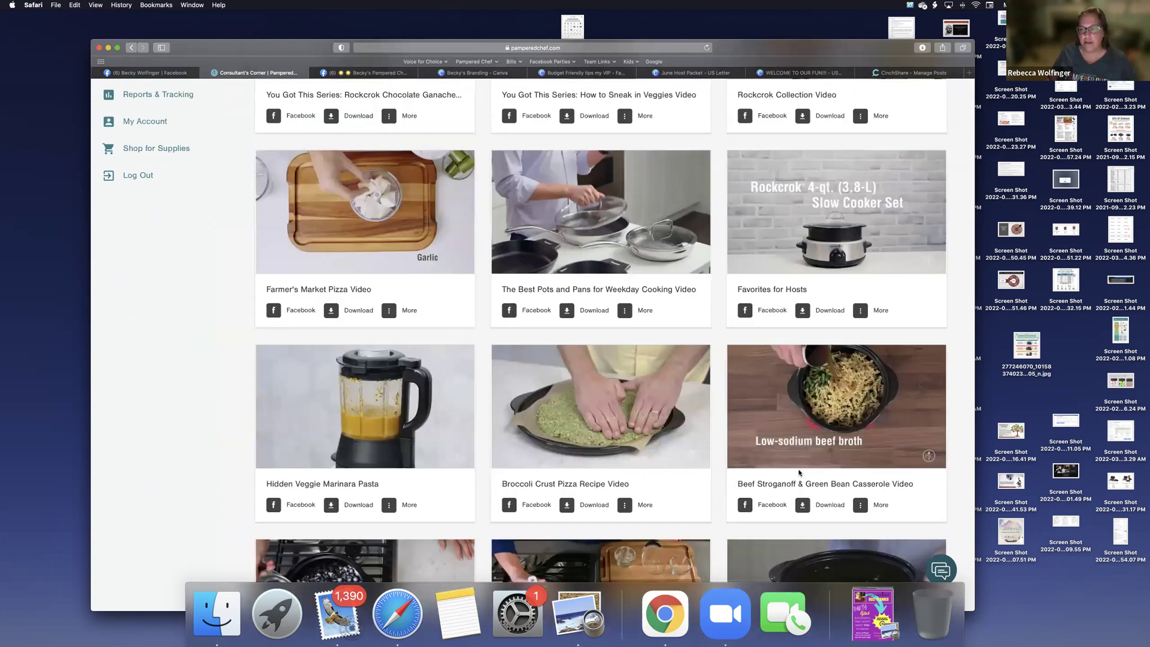
{"action": "scroll", "coordinate": [799, 473], "scroll_direction": "down", "scroll_amount": 2}
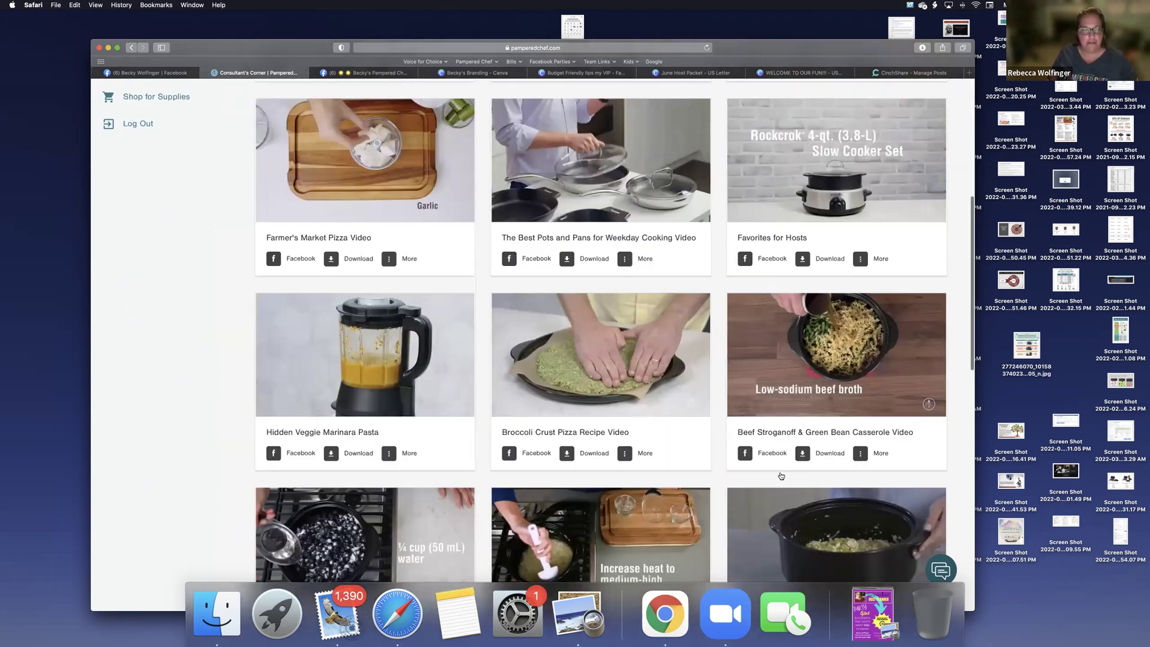
{"action": "scroll", "coordinate": [782, 476], "scroll_direction": "down", "scroll_amount": 3}
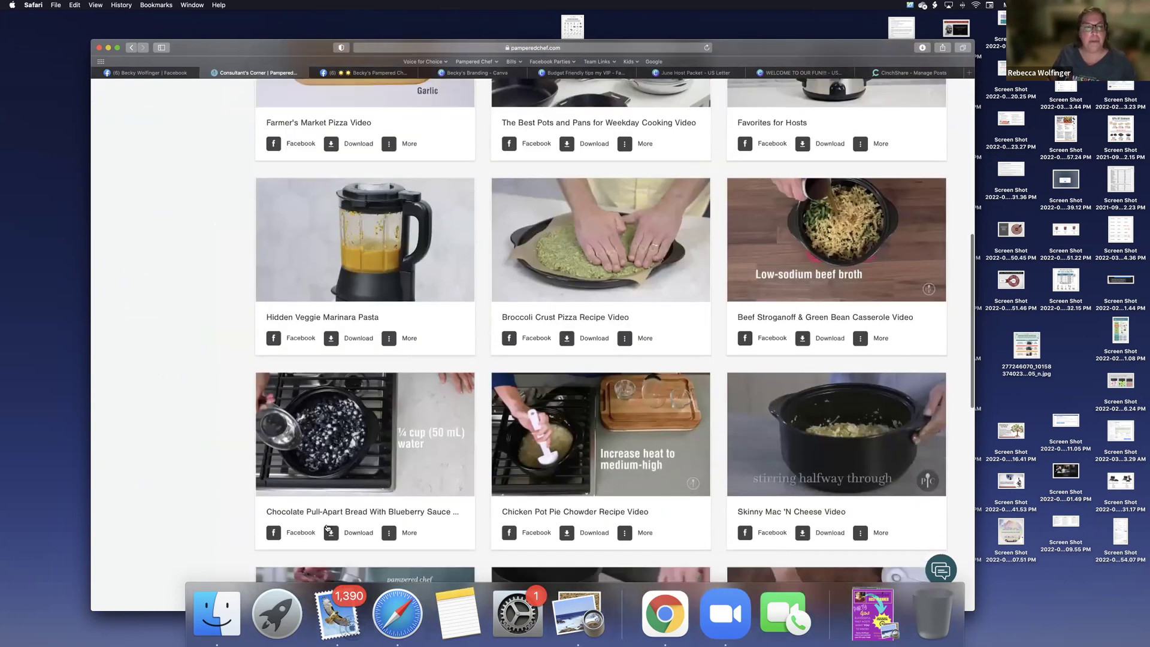
{"action": "left_click", "coordinate": [389, 533]}
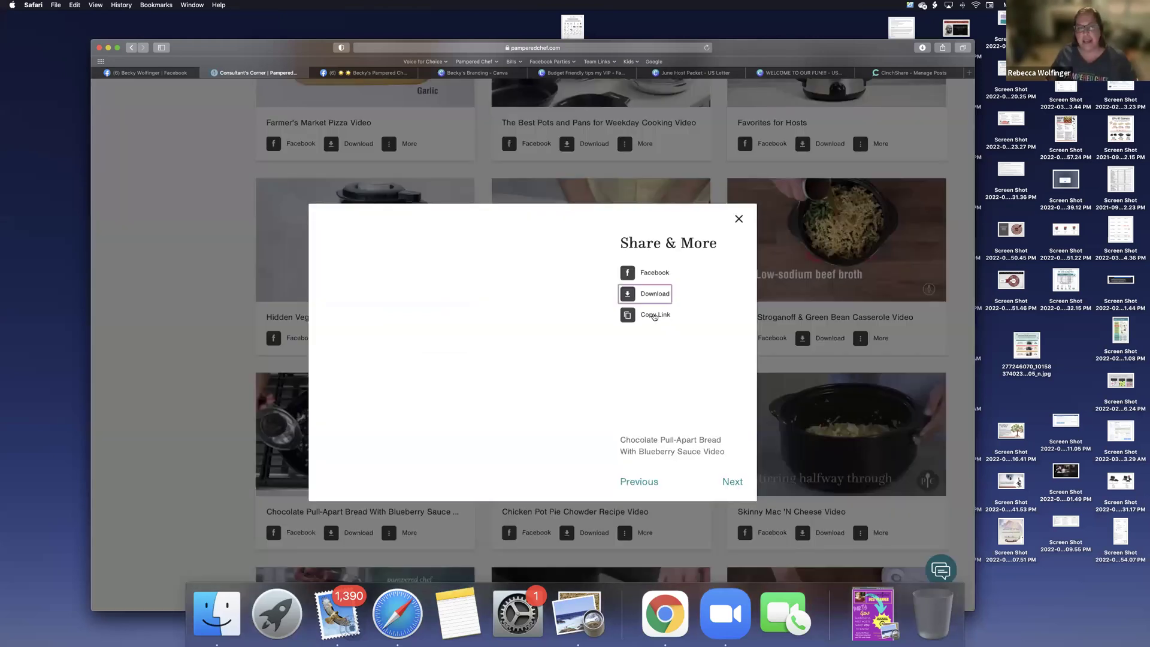
{"action": "left_click", "coordinate": [654, 316]}
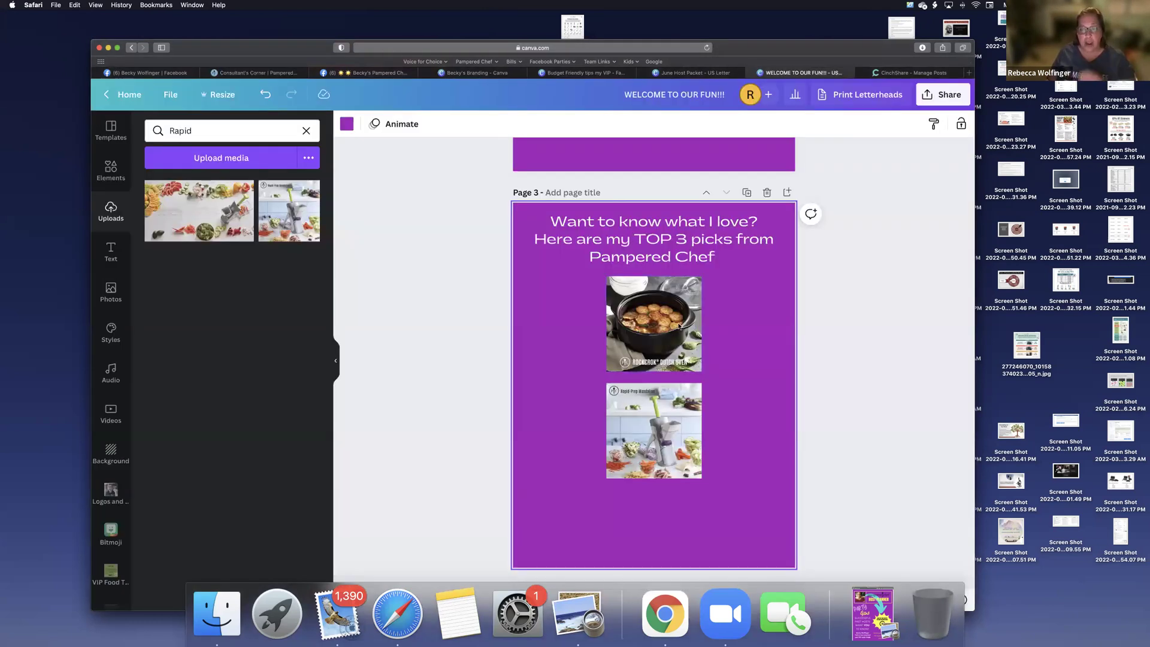
- Link the Rockcrok Dutch oven photo on page 3 to the copied video address
{"action": "left_click", "coordinate": [679, 326]}
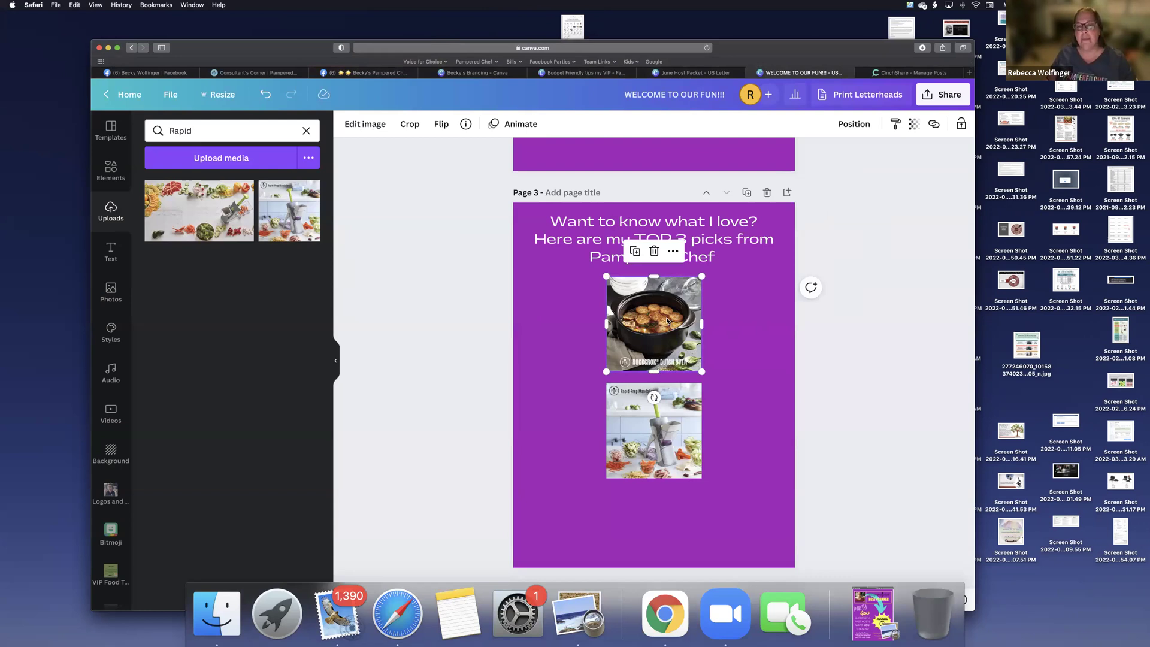
{"action": "left_click", "coordinate": [673, 251]}
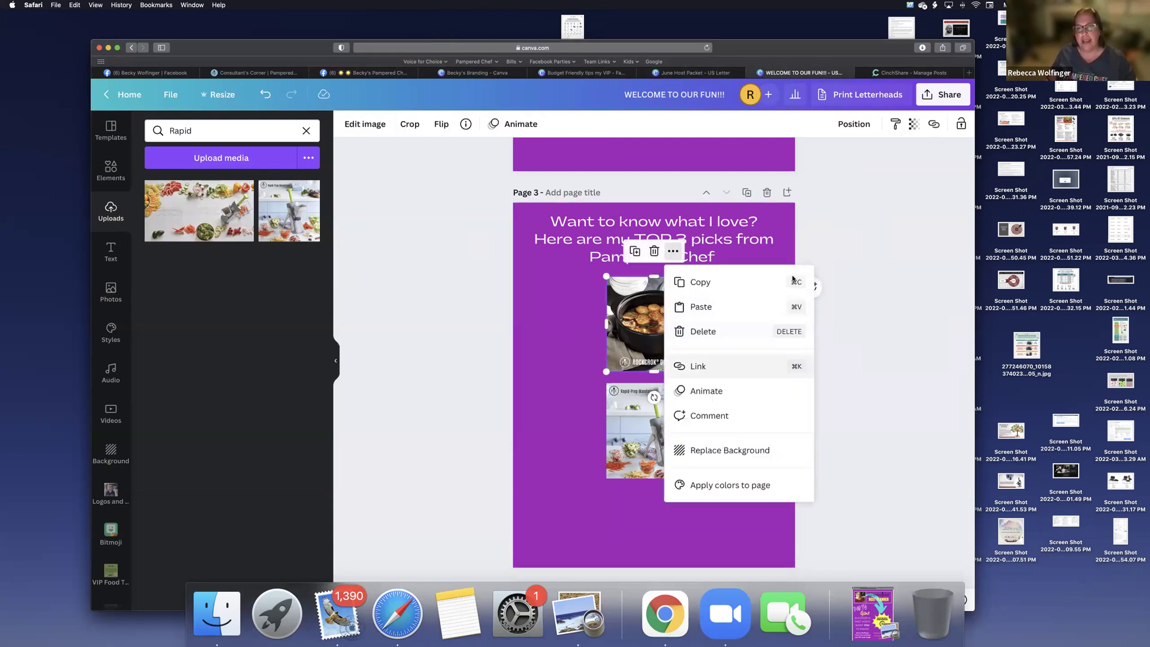
{"action": "key", "text": "super+v"}
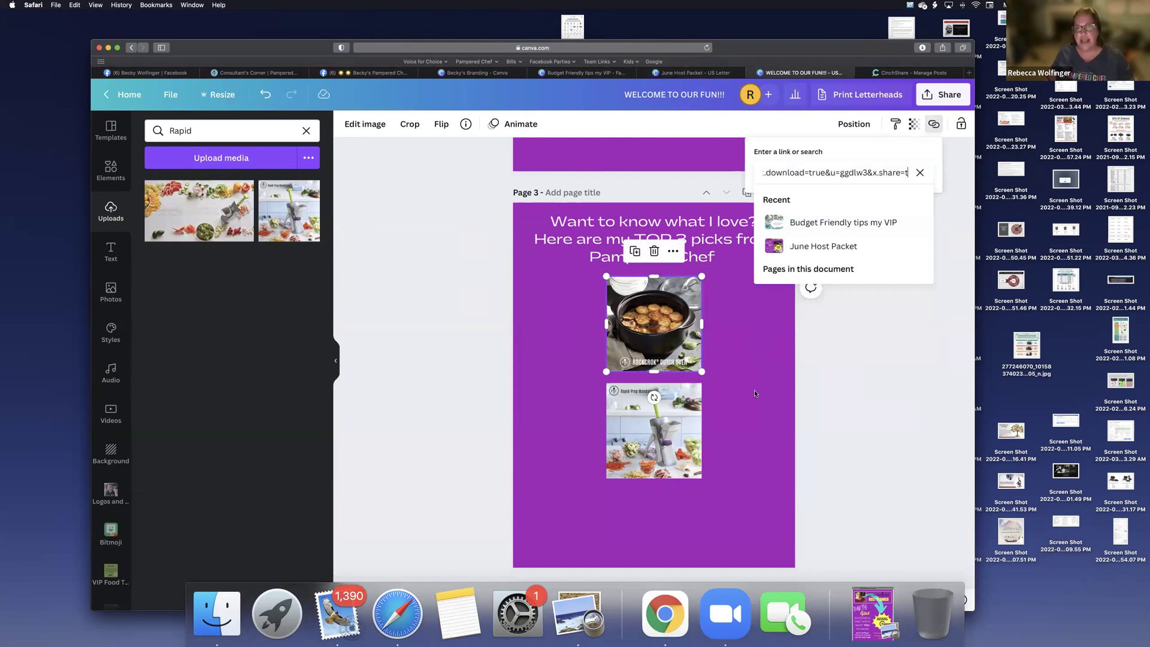
{"action": "key", "text": "Return"}
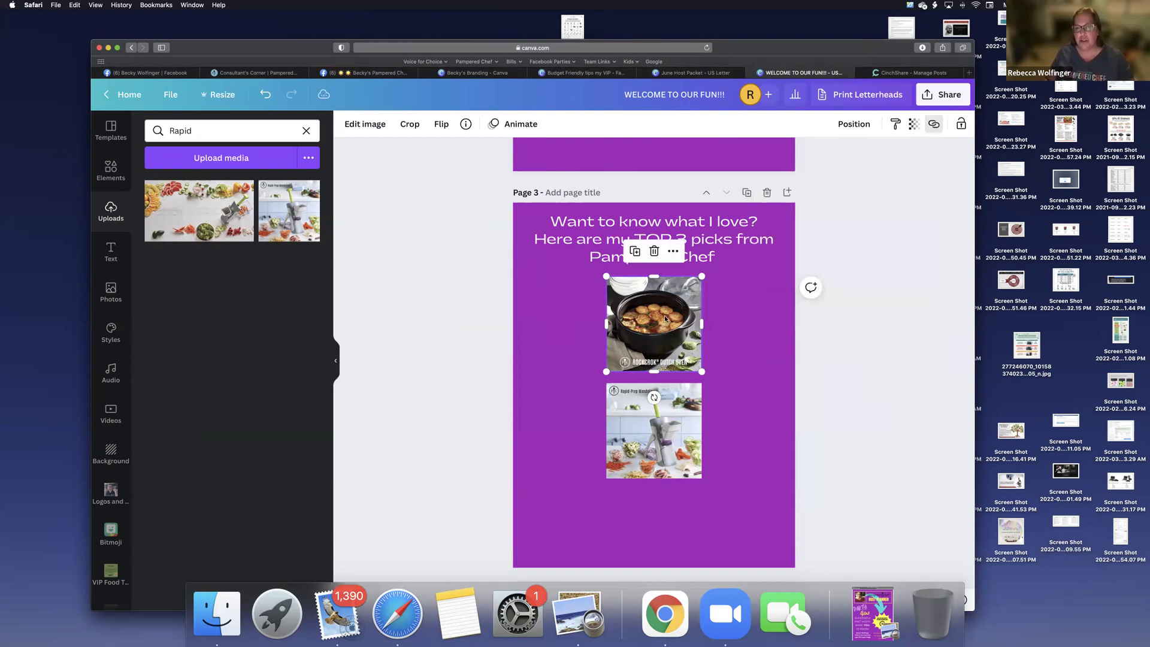
- Add a circle shape to page 3, shrink it and place it left of the Rockcrok photo
{"action": "left_click", "coordinate": [750, 393]}
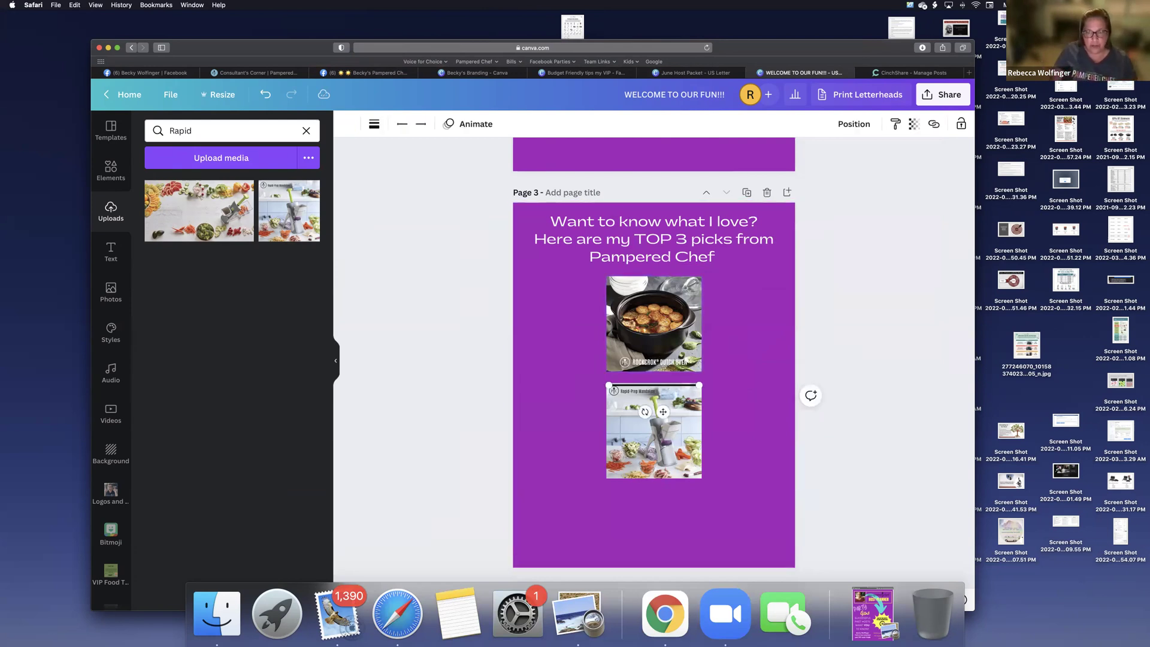
{"action": "type", "text": "ck"}
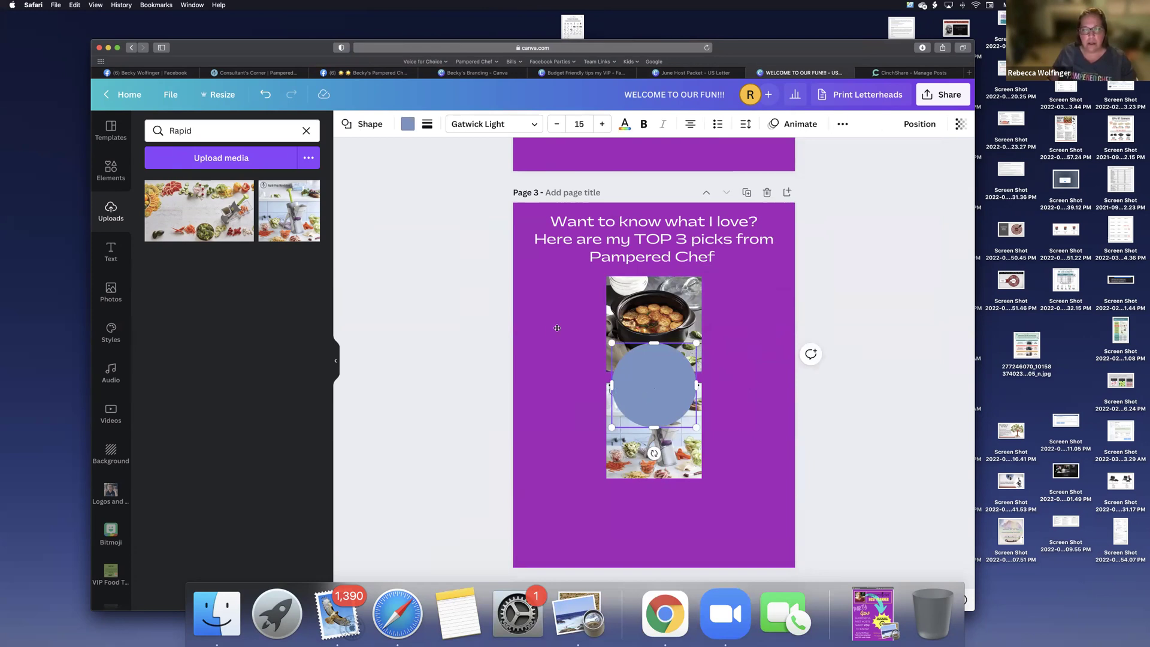
{"action": "left_click_drag", "start_coordinate": [578, 312], "coordinate": [563, 321]}
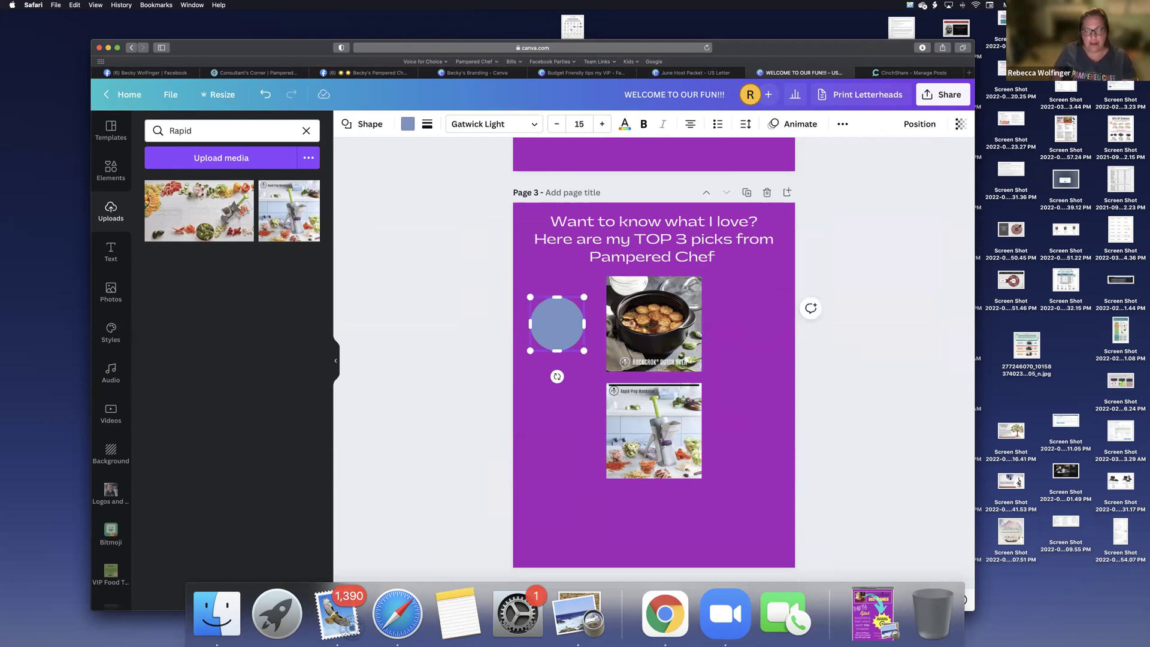
- Add the text "CLICK THE PIC" on the circle and narrow its box so it wraps onto two lines
{"action": "left_click", "coordinate": [728, 325]}
{"action": "type", "text": "tCLICK THE PIC"}
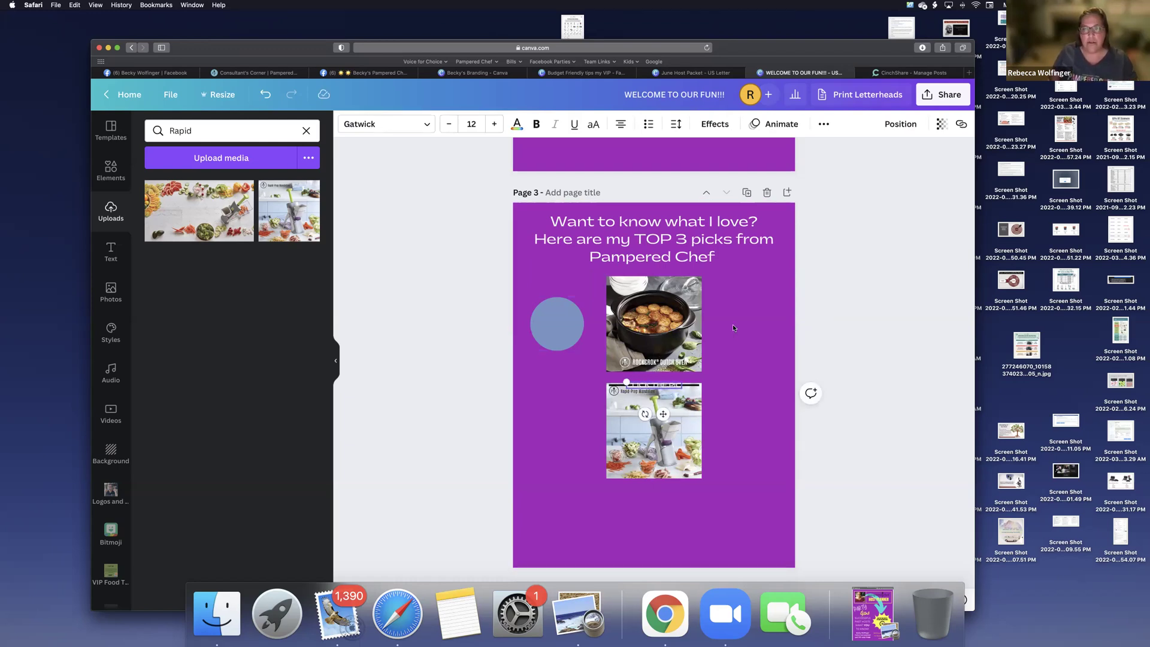
{"action": "left_click_drag", "start_coordinate": [653, 384], "coordinate": [557, 323]}
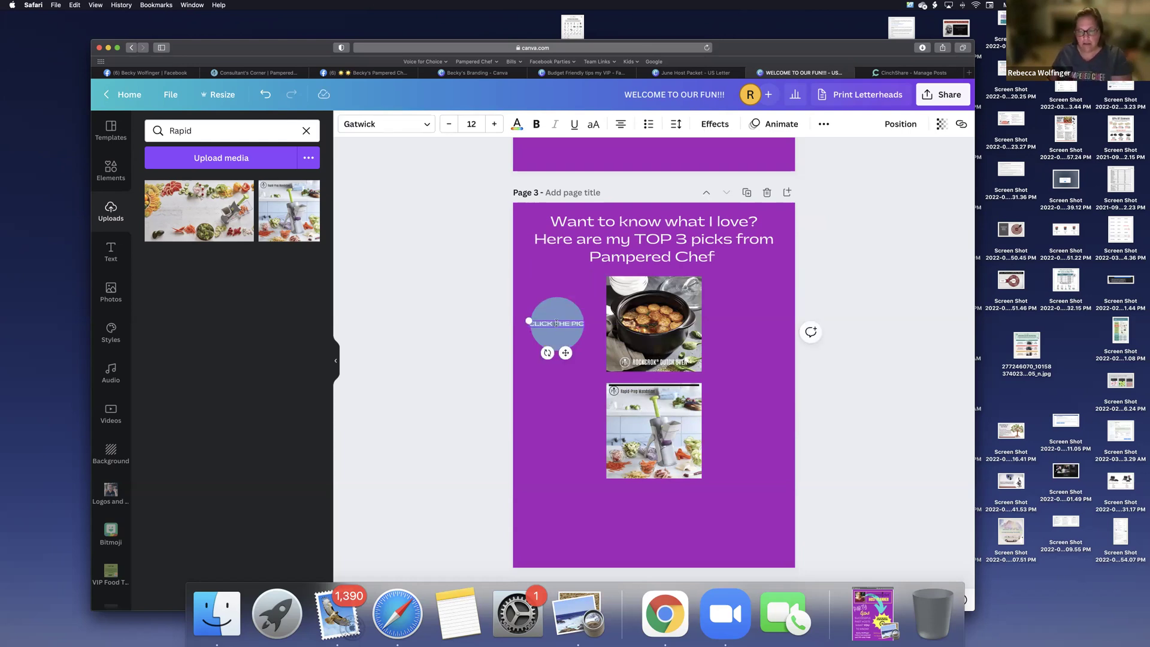
{"action": "left_click_drag", "start_coordinate": [584, 324], "coordinate": [571, 327]}
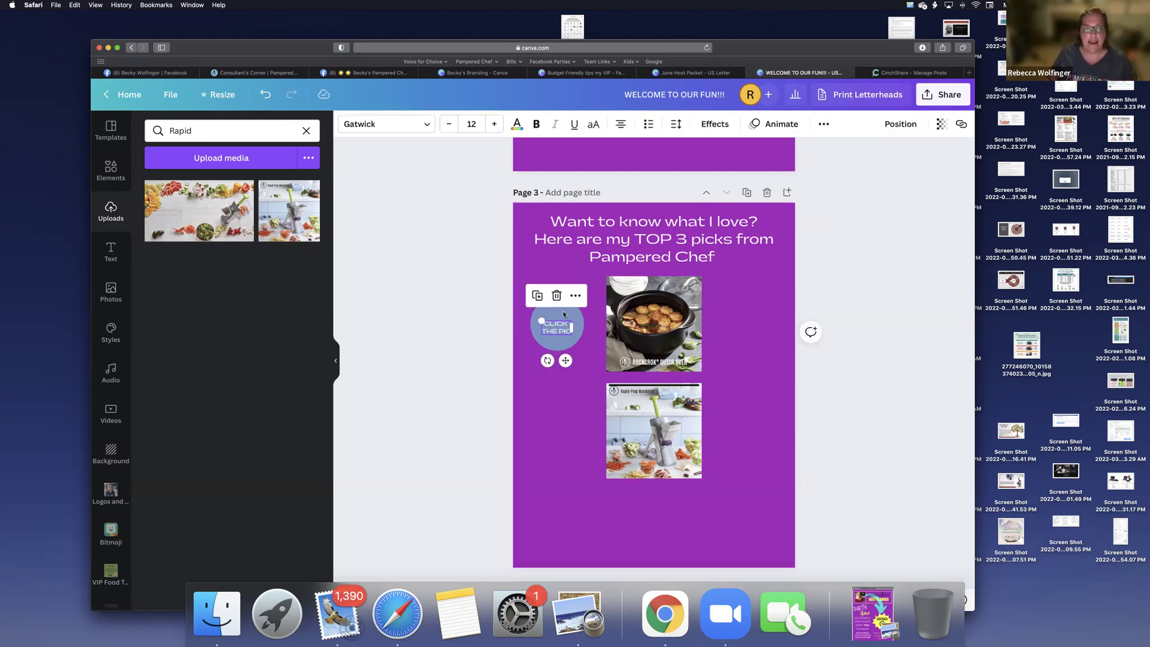
- Fill the circle on page 3 with yellow and colour its "CLICK THE PIC" text black
{"action": "left_click", "coordinate": [550, 343]}
{"action": "left_click", "coordinate": [407, 124]}
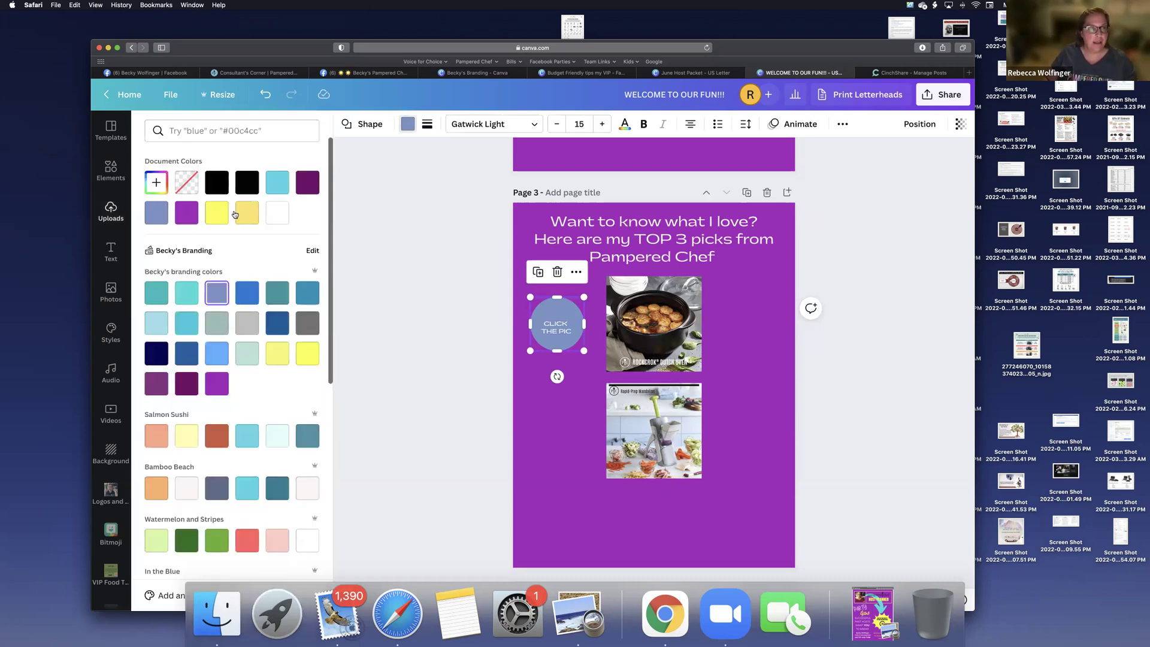
{"action": "left_click", "coordinate": [217, 213]}
{"action": "key", "text": "Tab"}
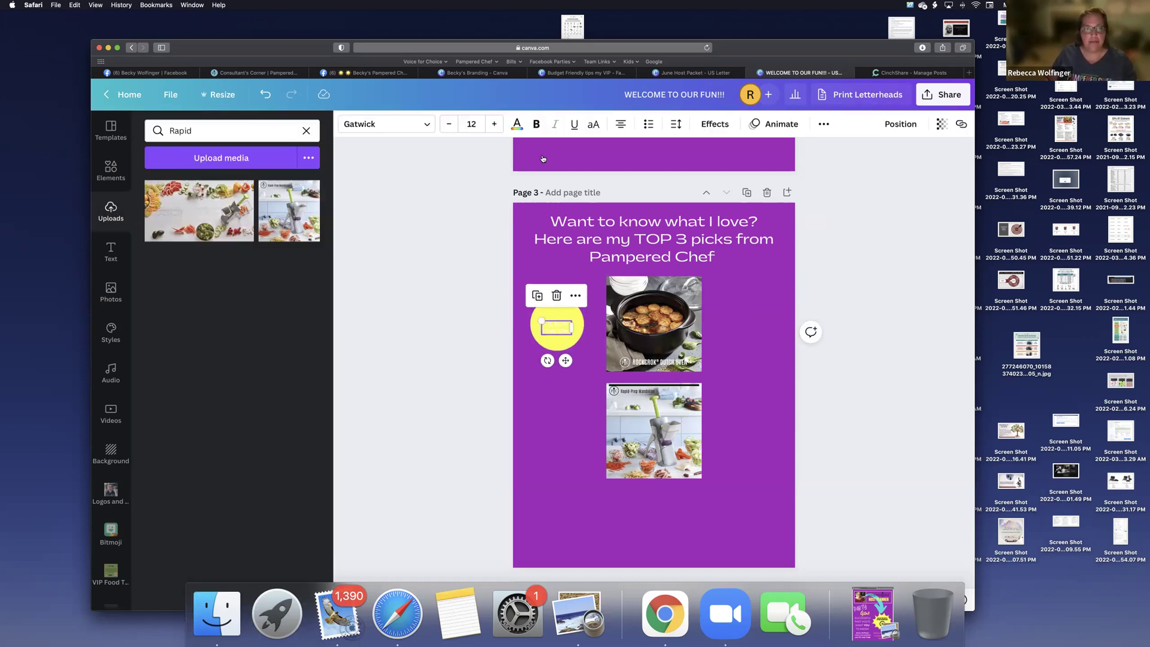
{"action": "left_click", "coordinate": [516, 124]}
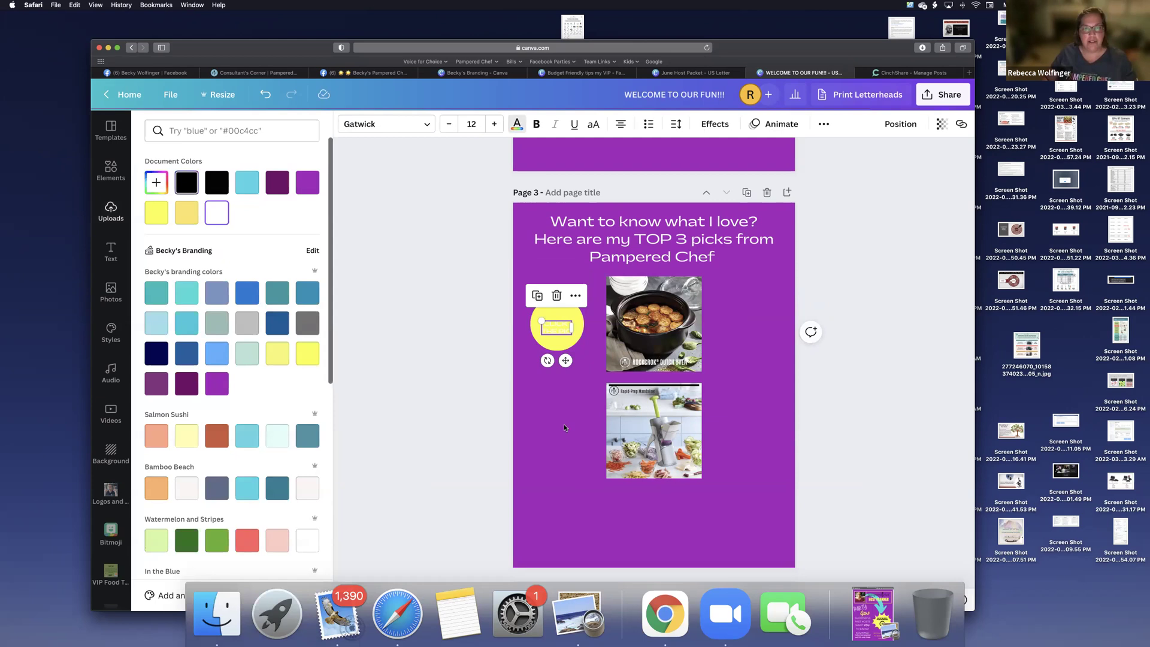
{"action": "left_click", "coordinate": [588, 336]}
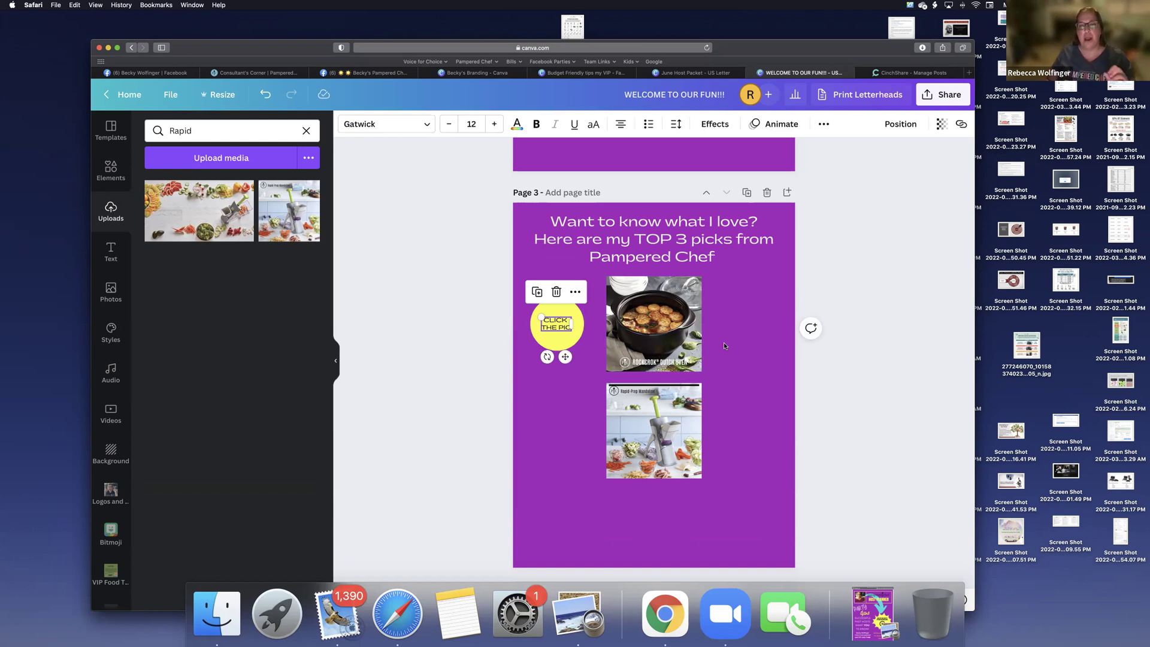
- Add page 4 and place the Gift With Purchase image on it, shrunk into the page's upper-left corner
{"action": "scroll", "coordinate": [698, 558], "scroll_direction": "down", "scroll_amount": 1}
{"action": "left_click", "coordinate": [689, 557]}
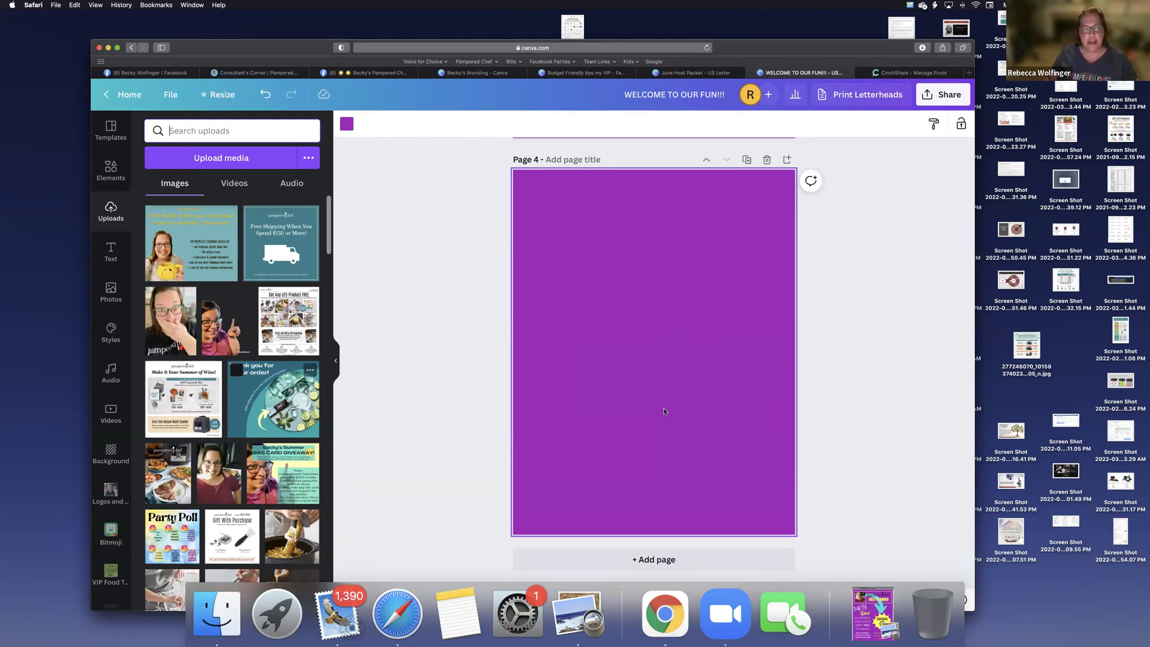
{"action": "scroll", "coordinate": [239, 419], "scroll_direction": "down", "scroll_amount": 3}
{"action": "left_click", "coordinate": [232, 434]}
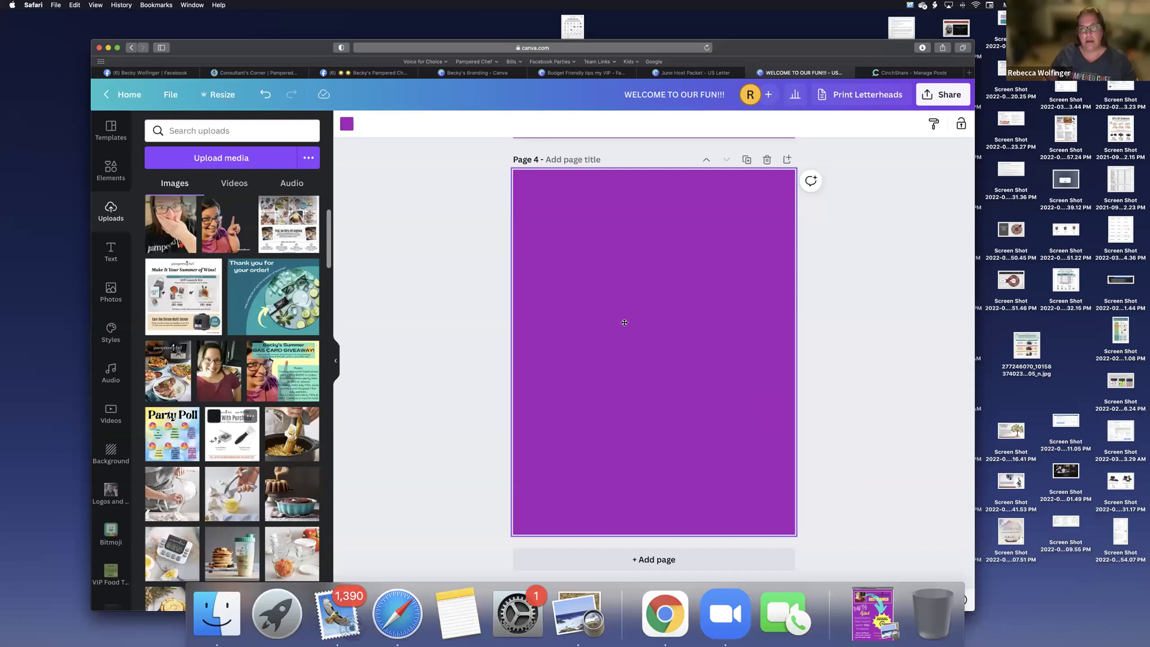
{"action": "left_click_drag", "start_coordinate": [612, 237], "coordinate": [608, 213]}
{"action": "left_click_drag", "start_coordinate": [727, 375], "coordinate": [654, 301]}
{"action": "left_click_drag", "start_coordinate": [599, 246], "coordinate": [588, 243]}
{"action": "scroll", "coordinate": [588, 243], "scroll_direction": "up", "scroll_amount": 2}
{"action": "scroll", "coordinate": [669, 434], "scroll_direction": "up", "scroll_amount": 4}
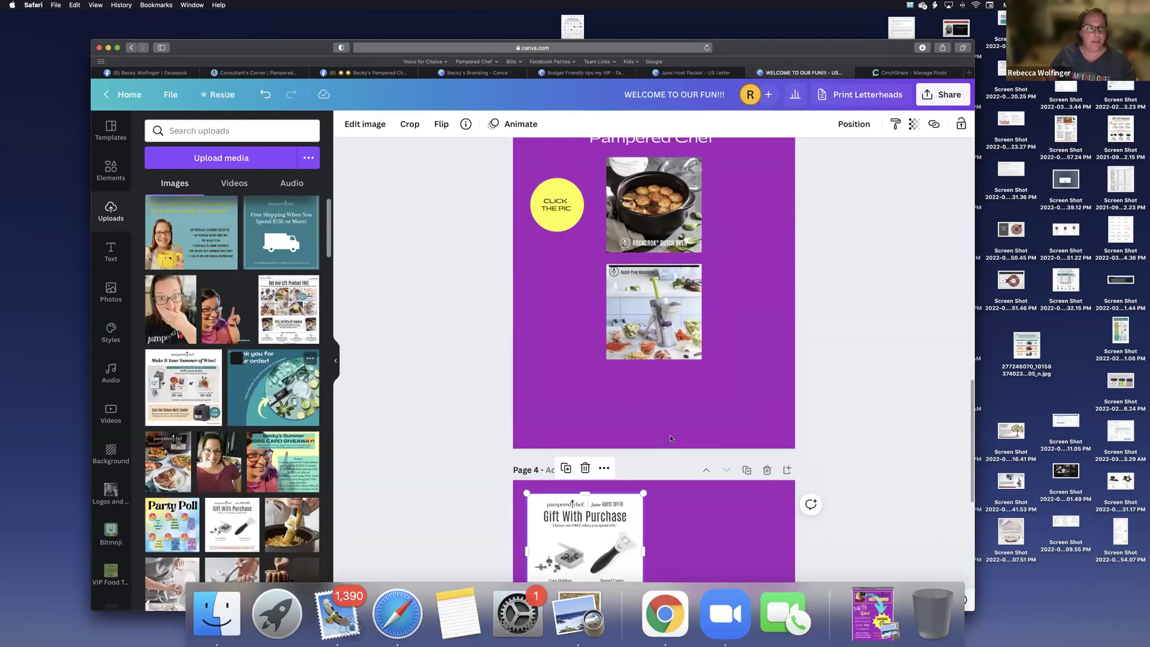
- Add the Free Shipping image to page 4, shrink it and move it to the page's lower-right corner
{"action": "scroll", "coordinate": [670, 435], "scroll_direction": "down", "scroll_amount": 5}
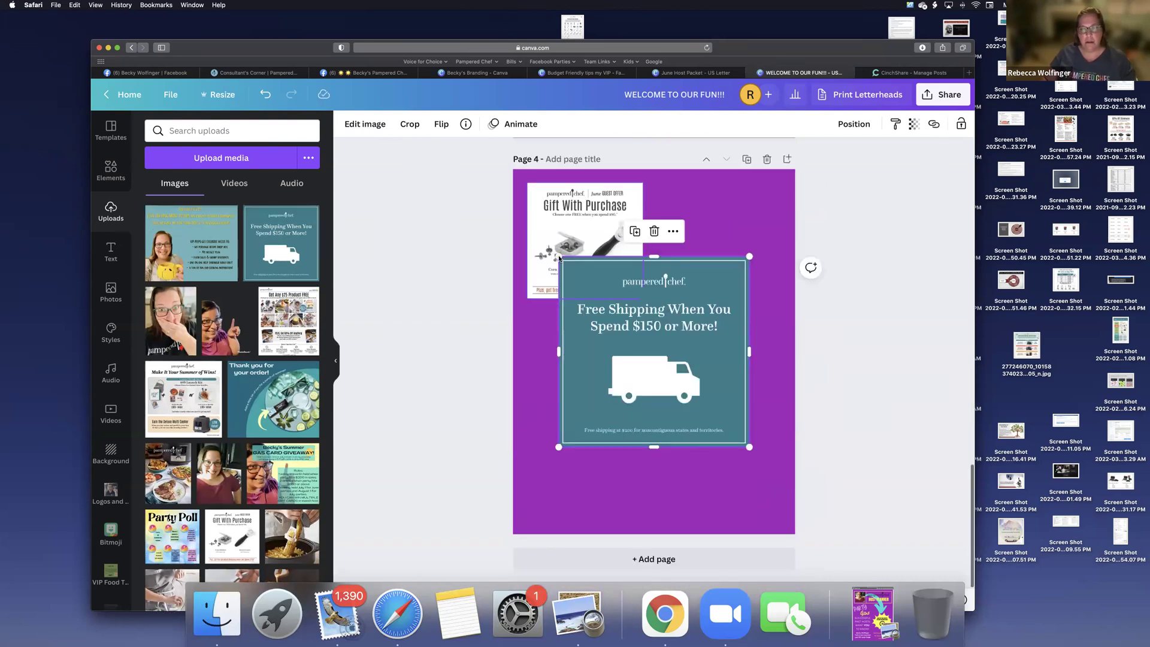
{"action": "left_click_drag", "start_coordinate": [558, 257], "coordinate": [621, 318]}
{"action": "left_click_drag", "start_coordinate": [705, 366], "coordinate": [741, 428]}
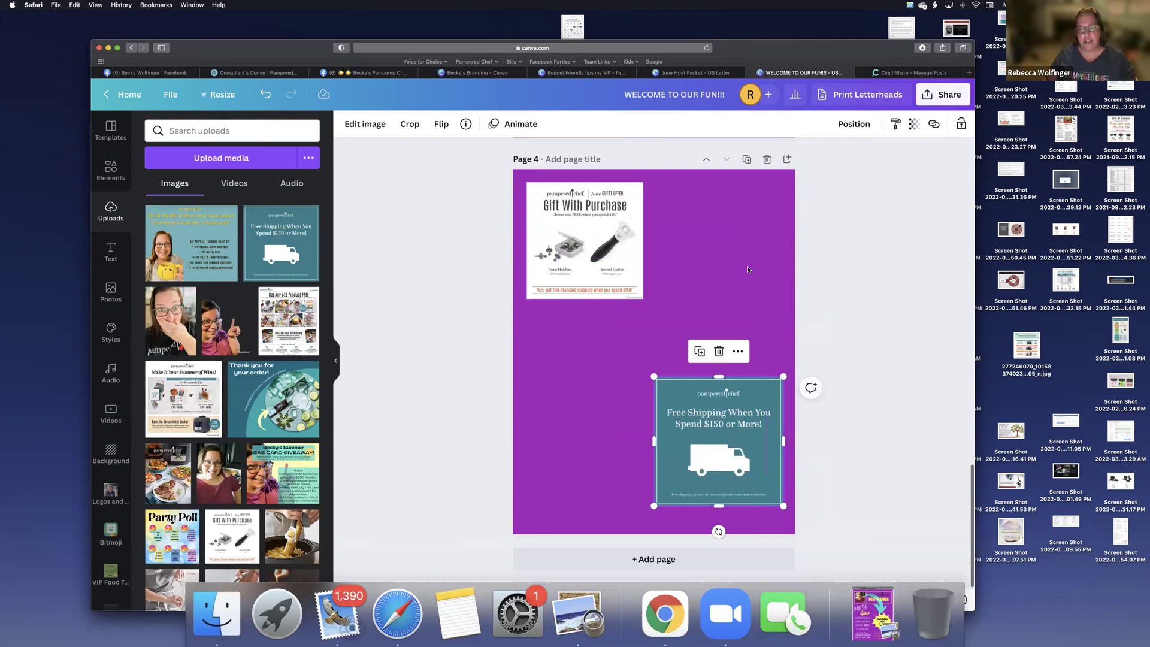
- Add page 5 and place the "Get Any $25 Product FREE" host offer image in its middle
{"action": "left_click", "coordinate": [675, 574]}
{"action": "left_click", "coordinate": [676, 566]}
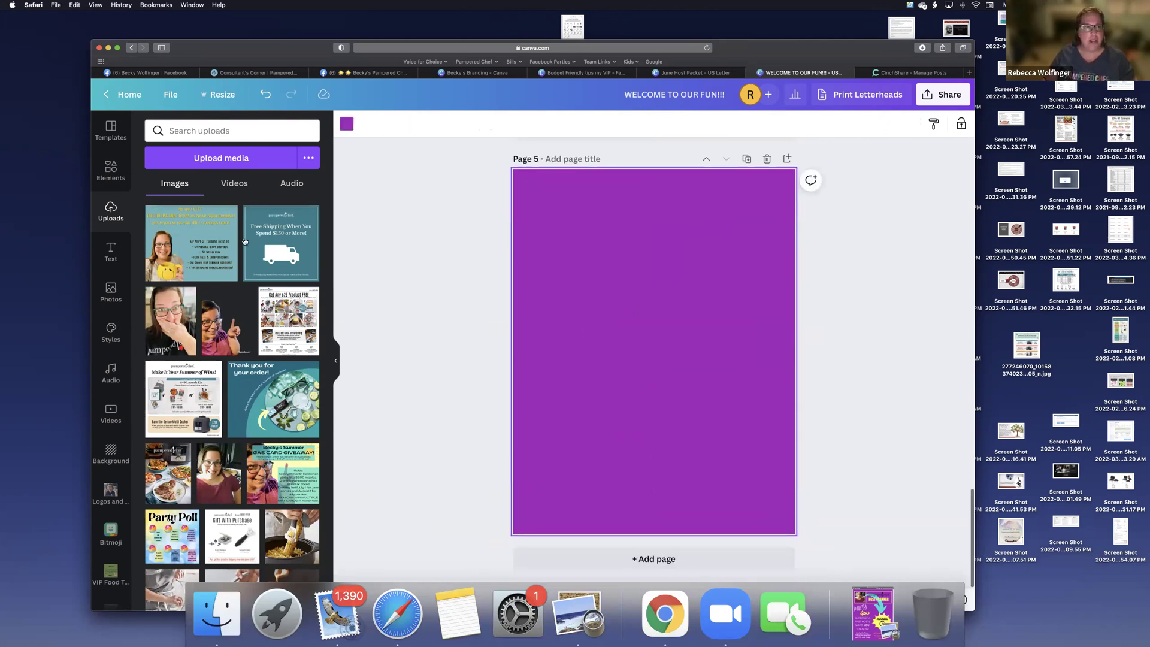
{"action": "left_click", "coordinate": [292, 331]}
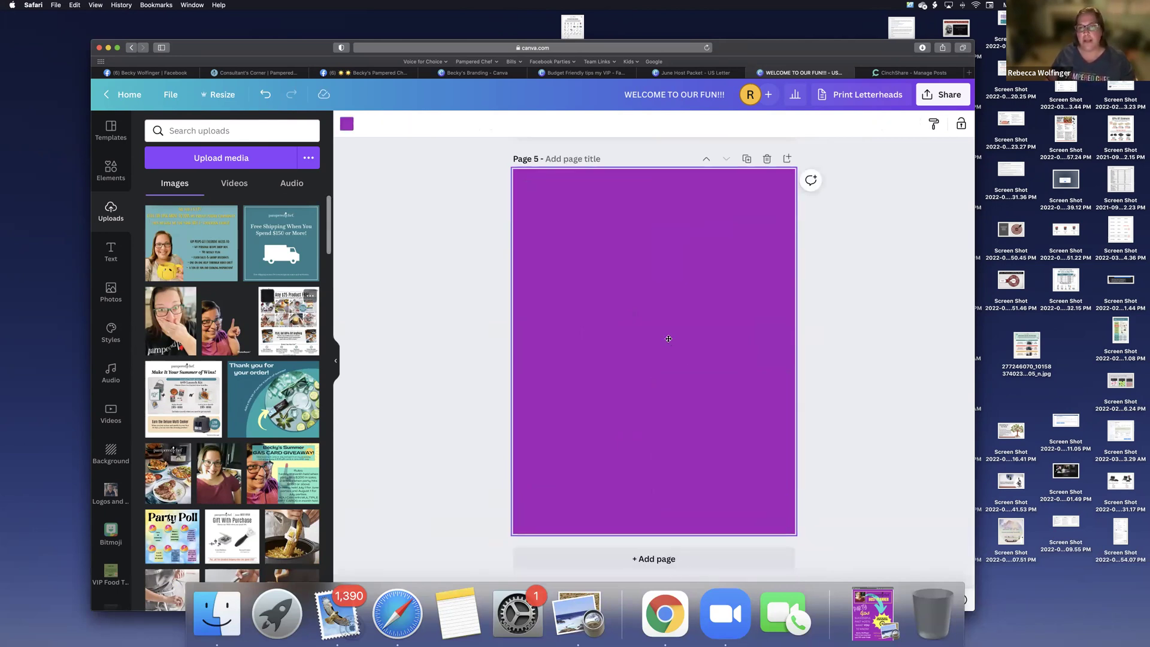
{"action": "left_click_drag", "start_coordinate": [680, 339], "coordinate": [680, 342]}
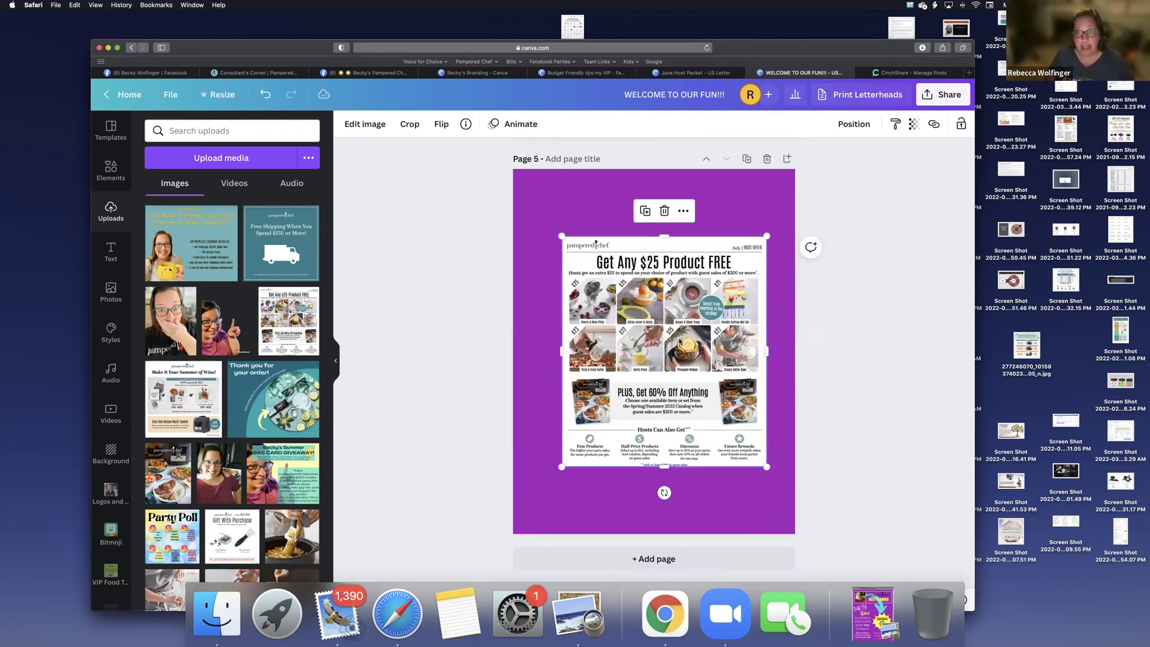
{"action": "scroll", "coordinate": [652, 527], "scroll_direction": "up", "scroll_amount": 1}
{"action": "scroll", "coordinate": [649, 556], "scroll_direction": "down", "scroll_amount": 1}
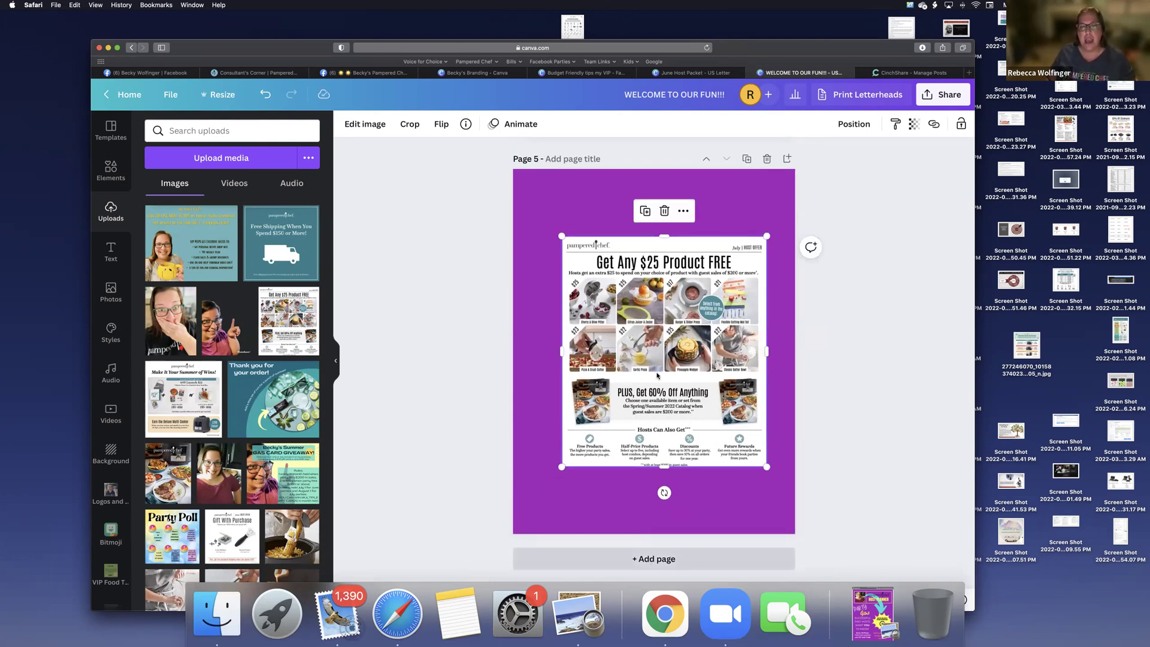
- Place the "Are you a V.I.P?" image on a new page 6, enlarge it to nearly page width and lower it
{"action": "left_click", "coordinate": [193, 246]}
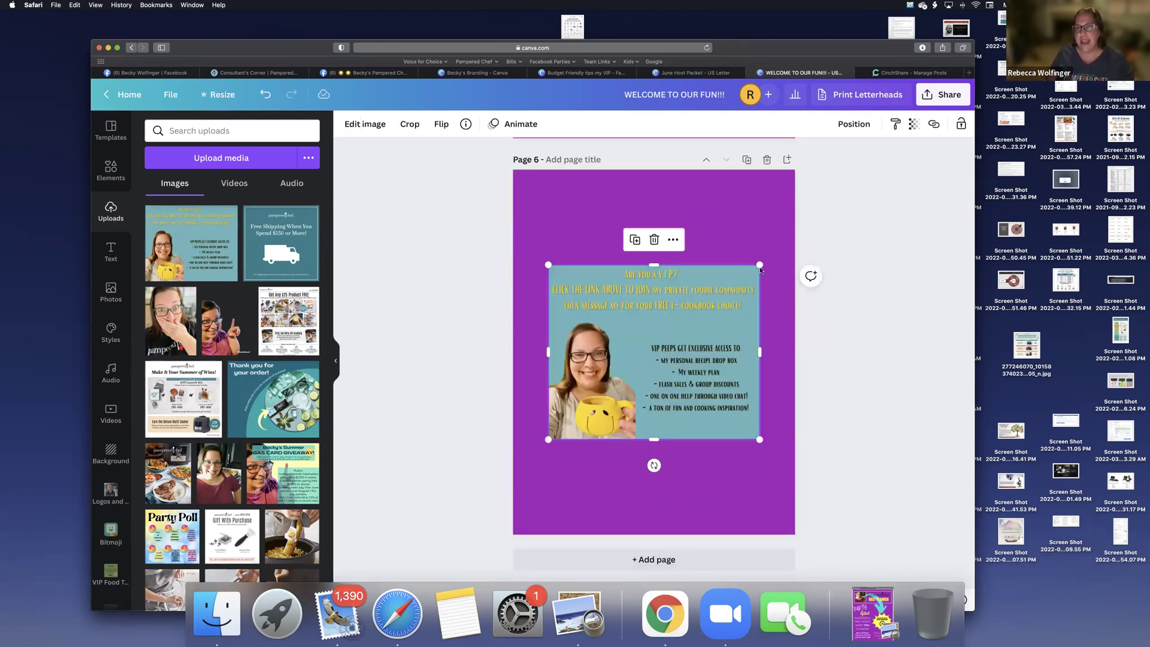
{"action": "left_click_drag", "start_coordinate": [759, 264], "coordinate": [808, 229]}
{"action": "left_click_drag", "start_coordinate": [681, 326], "coordinate": [678, 358]}
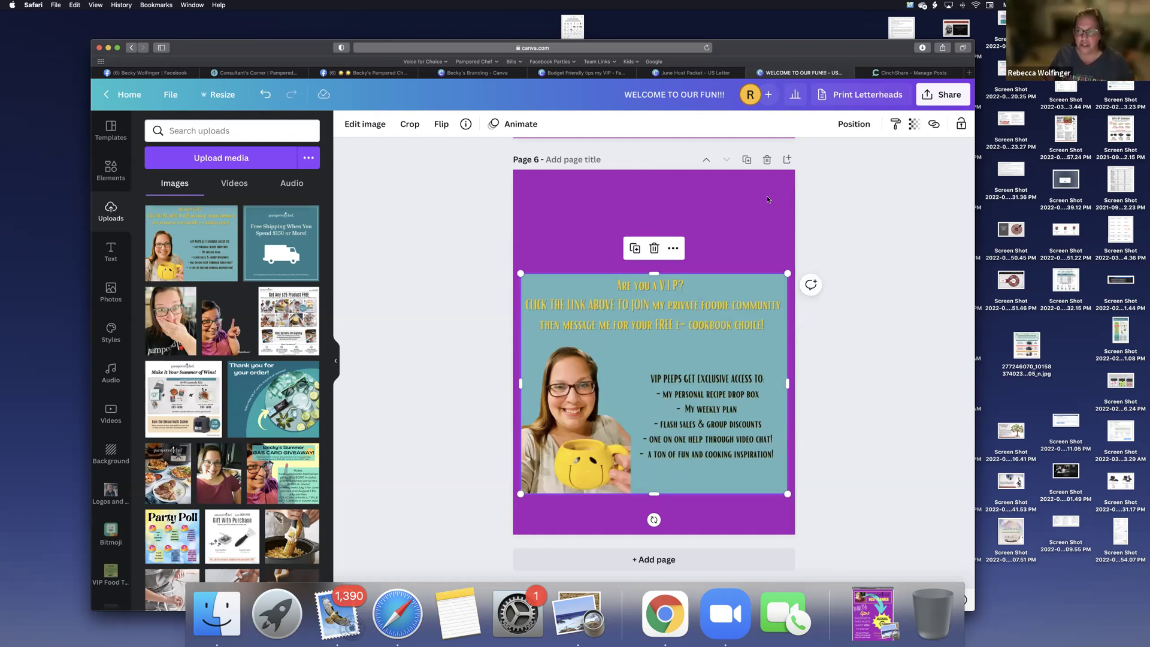
- Add the text "JOIN MY VIP BY CLICKING THIS LINK" to page 6 and move it above the VIP image
{"action": "left_click", "coordinate": [724, 208]}
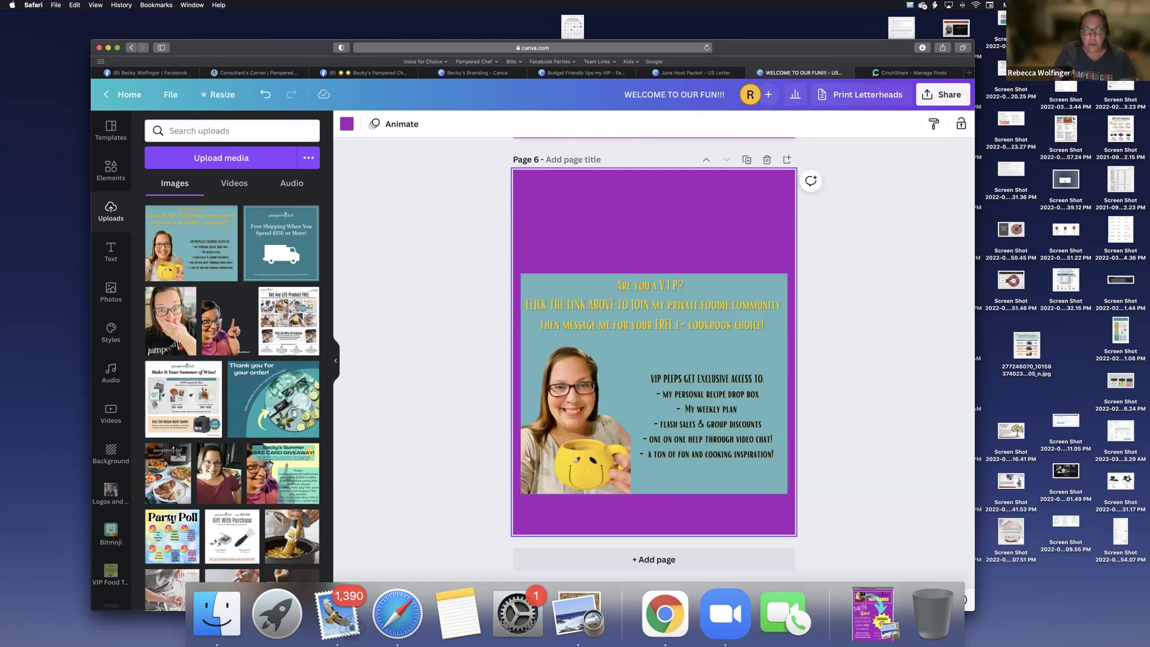
{"action": "key", "text": "t"}
{"action": "key", "text": "BackSpace"}
{"action": "type", "text": "JOIN MY VIP BY CLICK"}
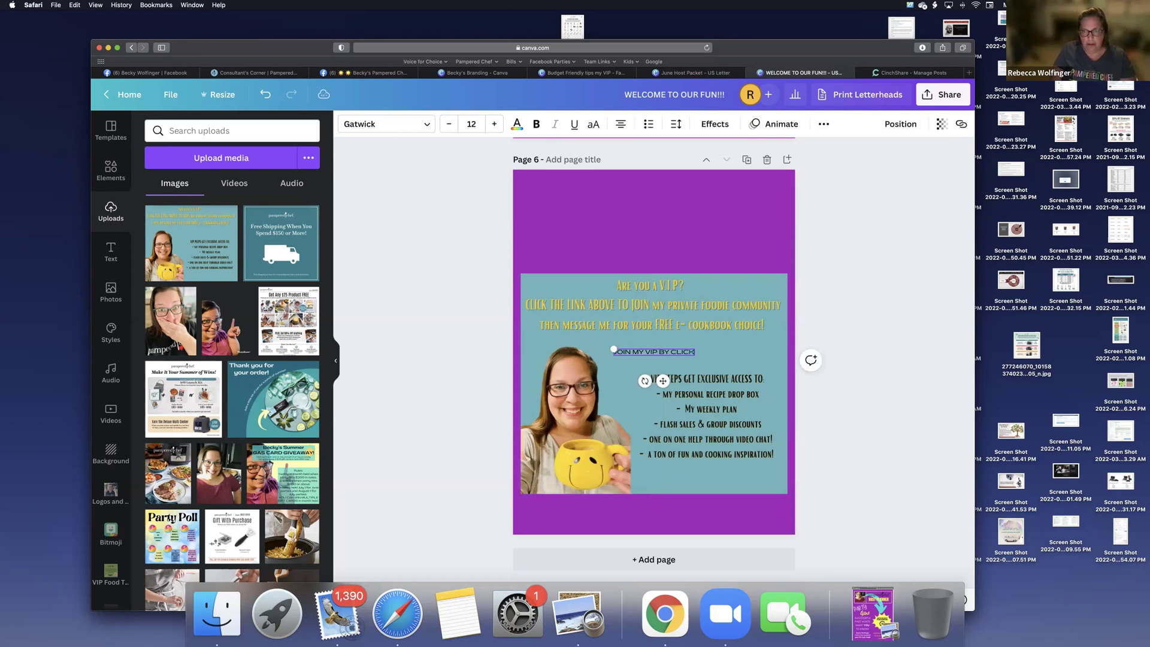
{"action": "type", "text": "ING THIS LINK"}
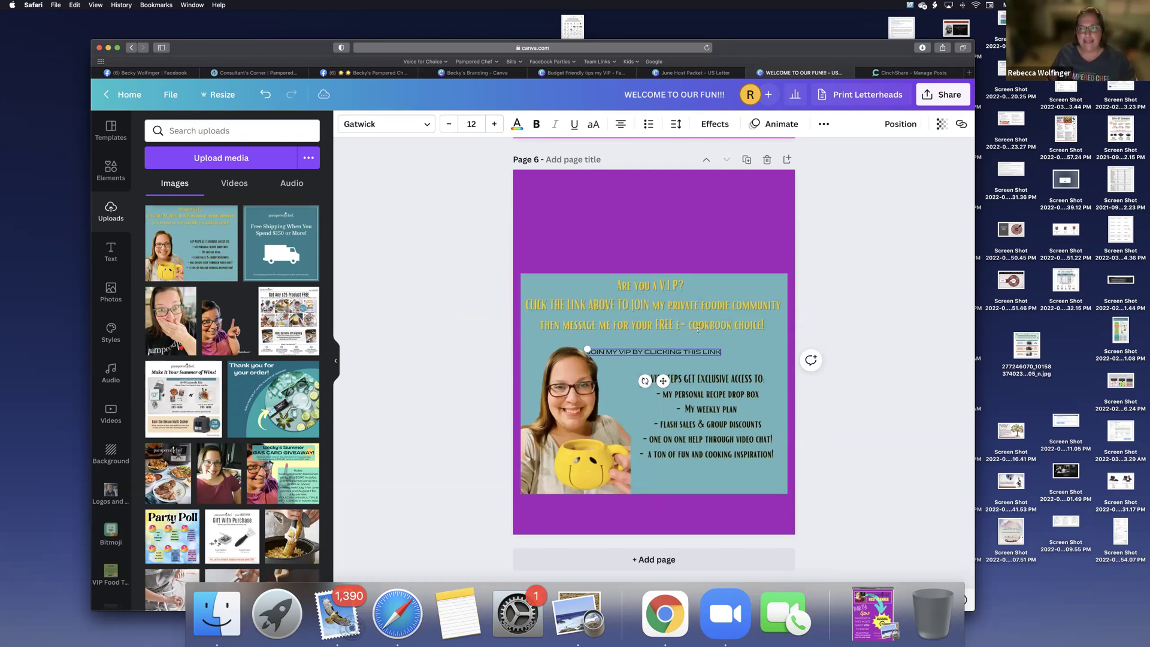
{"action": "left_click_drag", "start_coordinate": [694, 351], "coordinate": [684, 207]}
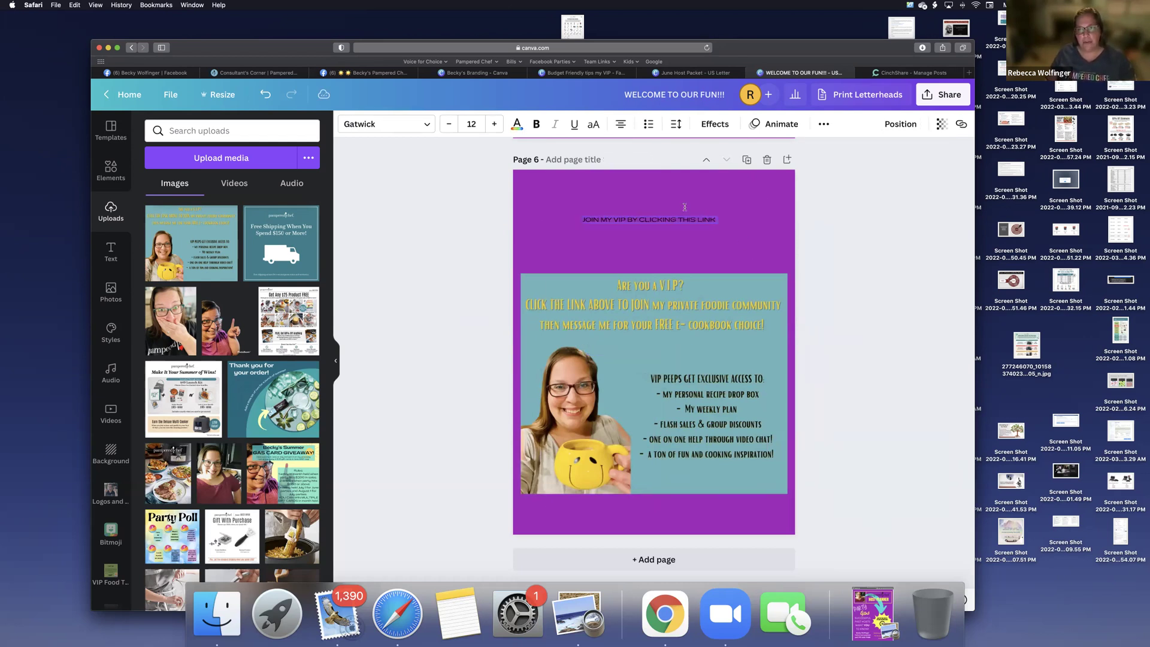
- Set the VIP text to size 24, break it before "THIS LINK" and centre it horizontally on the page
{"action": "left_click", "coordinate": [470, 124]}
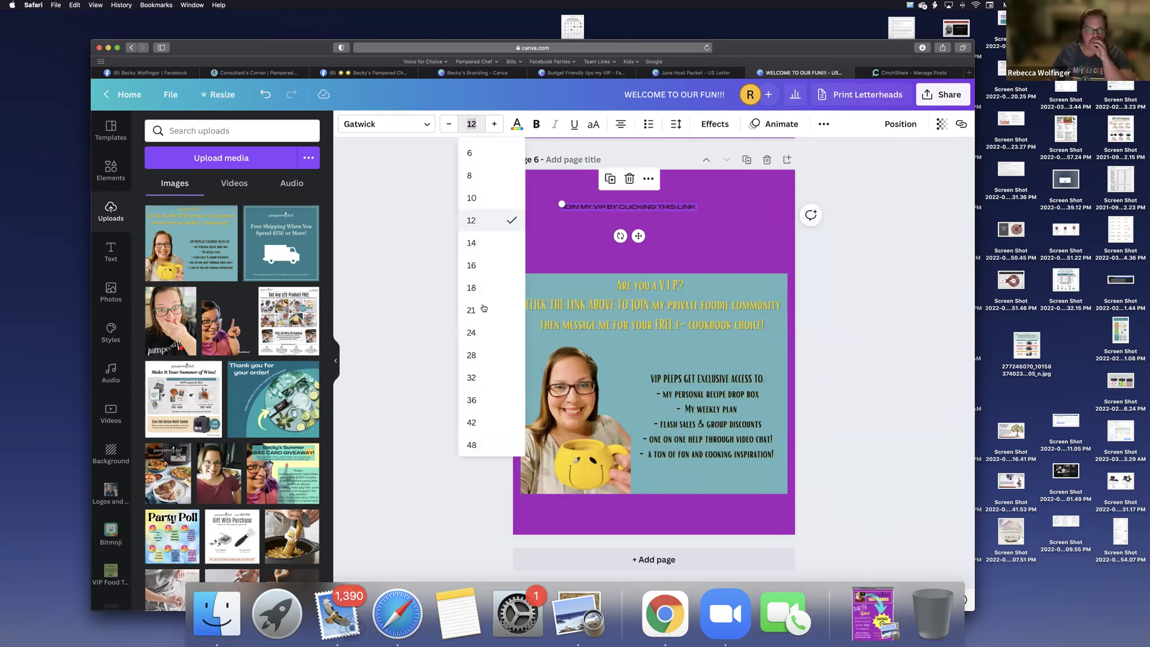
{"action": "left_click", "coordinate": [483, 332]}
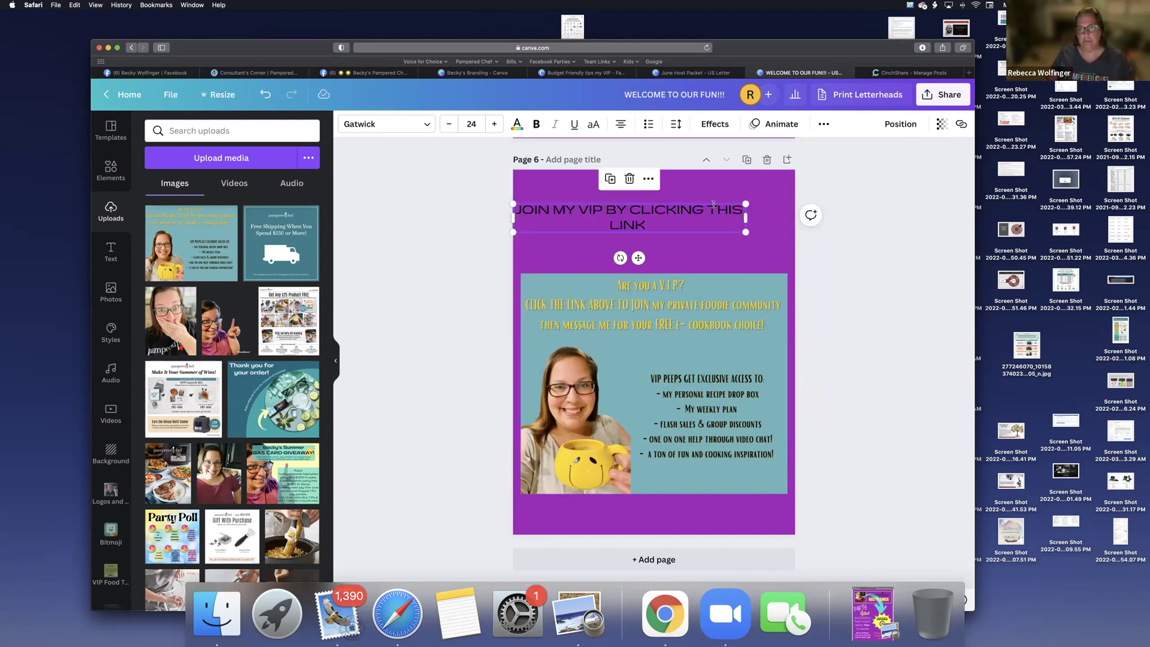
{"action": "left_click", "coordinate": [712, 204]}
{"action": "key", "text": "Return"}
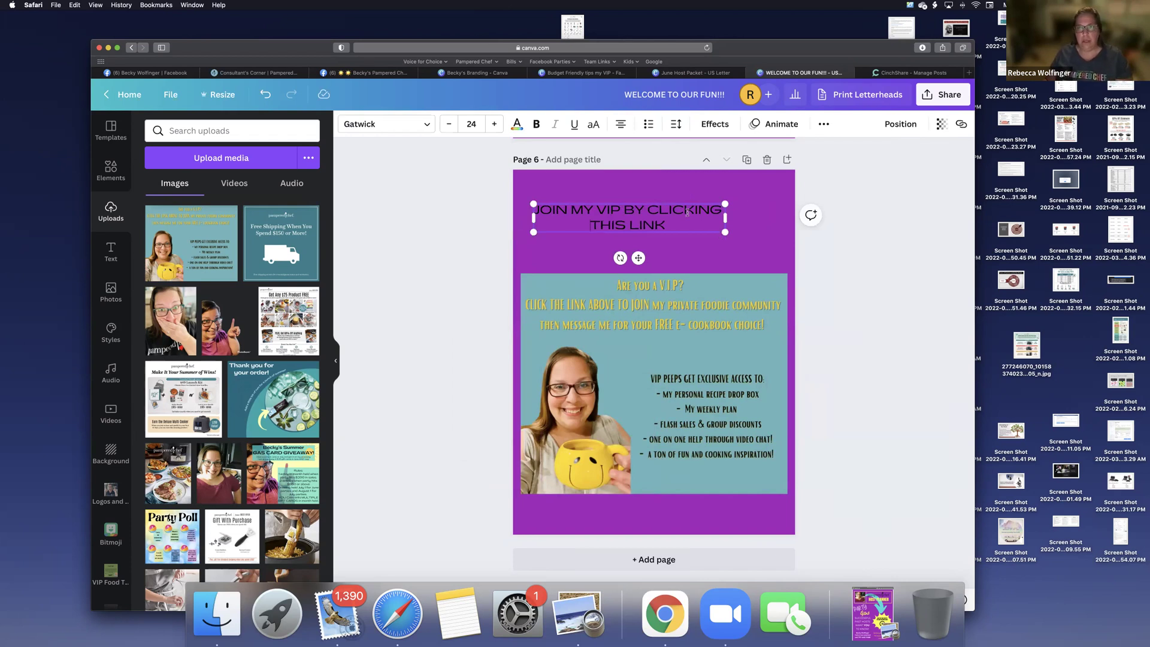
{"action": "left_click", "coordinate": [701, 251]}
{"action": "left_click_drag", "start_coordinate": [689, 218], "coordinate": [725, 254]}
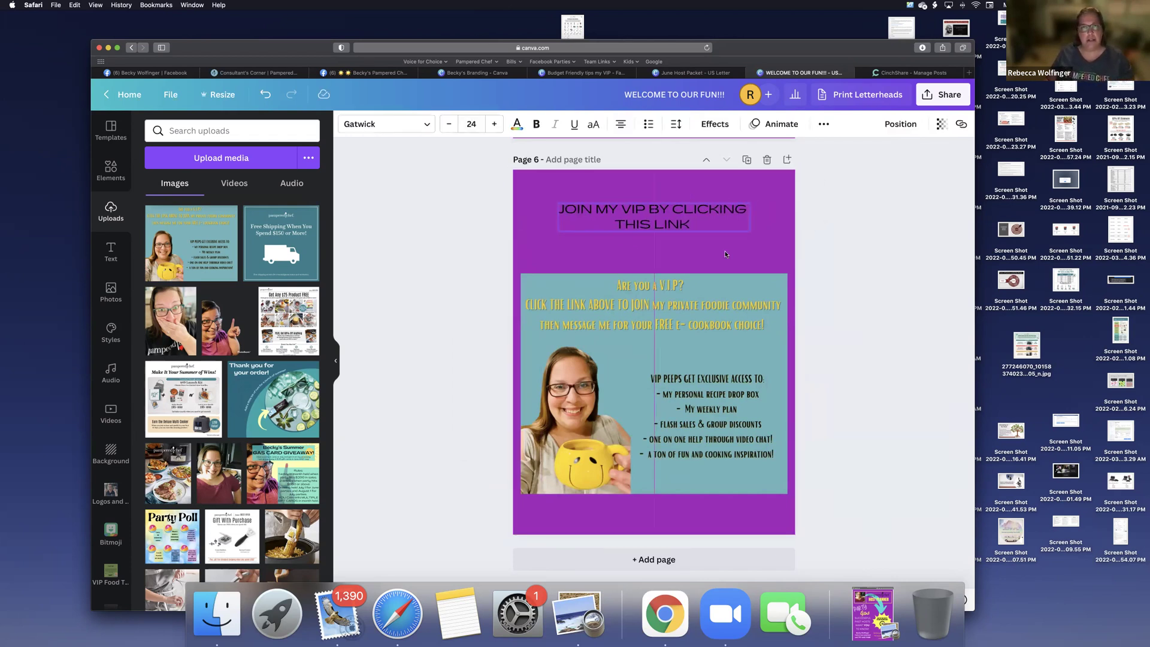
{"action": "left_click", "coordinate": [725, 254]}
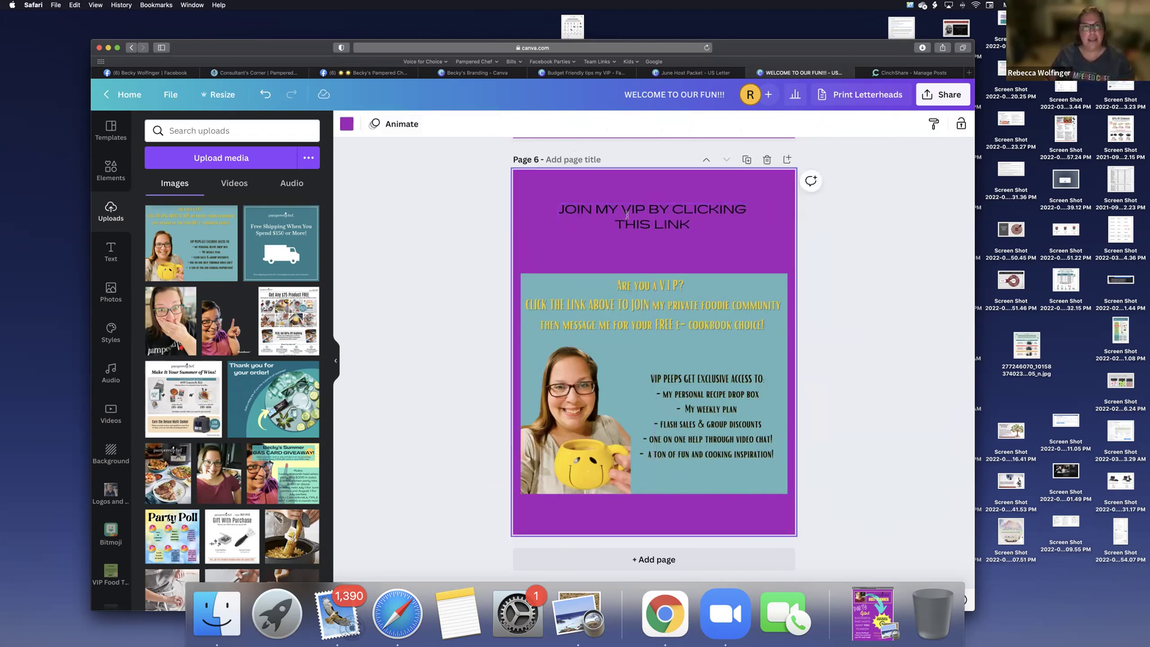
- Colour the "JOIN MY VIP BY CLICKING THIS LINK" heading on page 6 yellow
{"action": "left_click", "coordinate": [689, 219]}
{"action": "left_click", "coordinate": [516, 124]}
{"action": "left_click", "coordinate": [157, 216]}
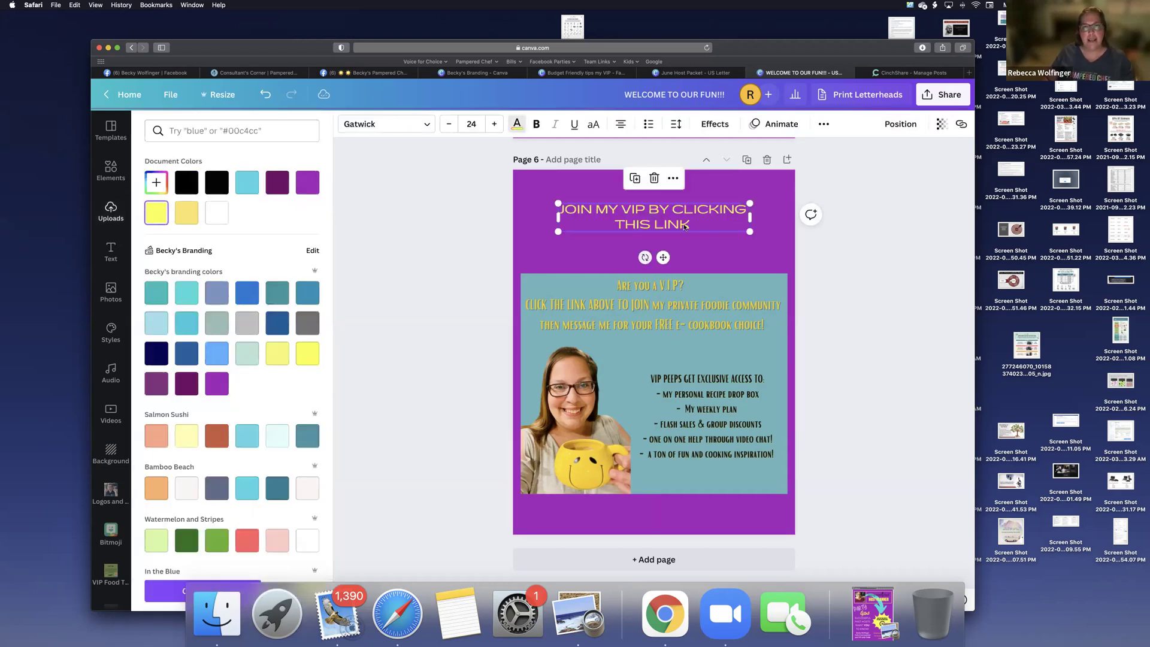
- Copy the web address of the Pampered Chef VIP Facebook group and return to the flyer design
{"action": "left_click", "coordinate": [700, 226]}
{"action": "left_click", "coordinate": [339, 73]}
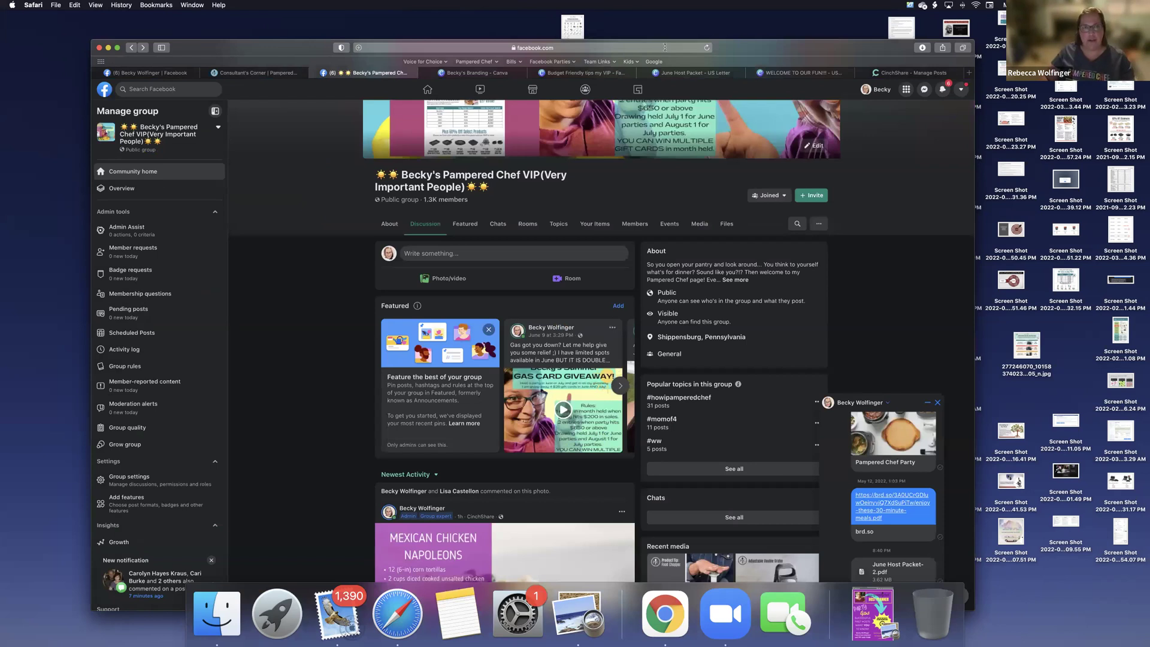
{"action": "left_click", "coordinate": [665, 47]}
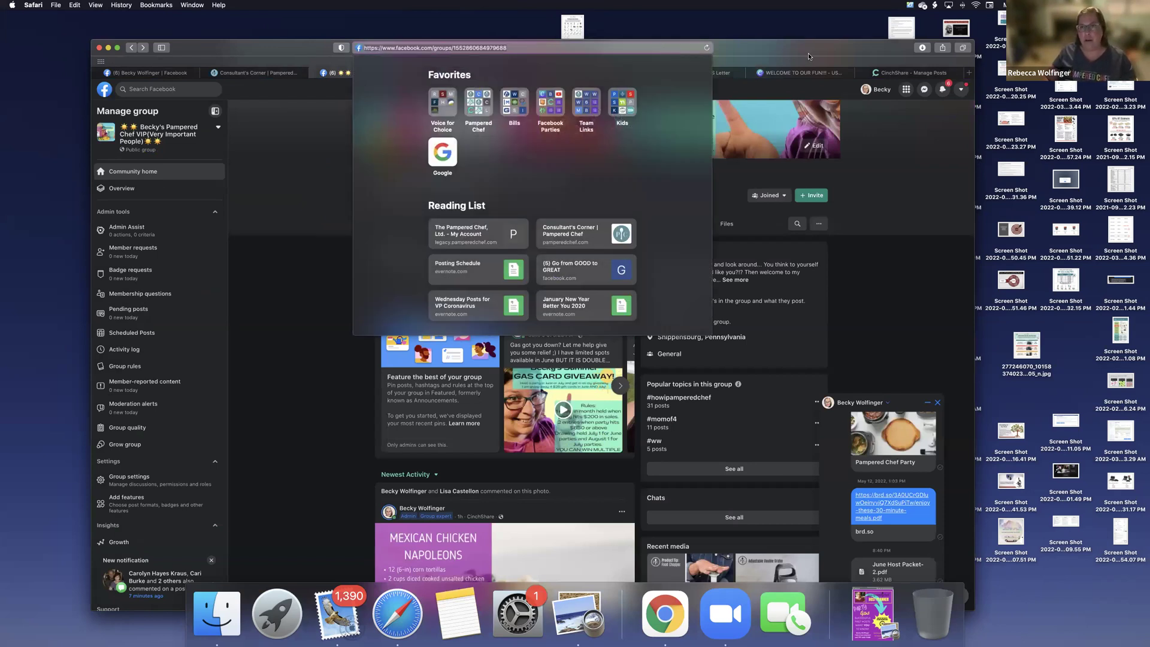
{"action": "left_click", "coordinate": [807, 72]}
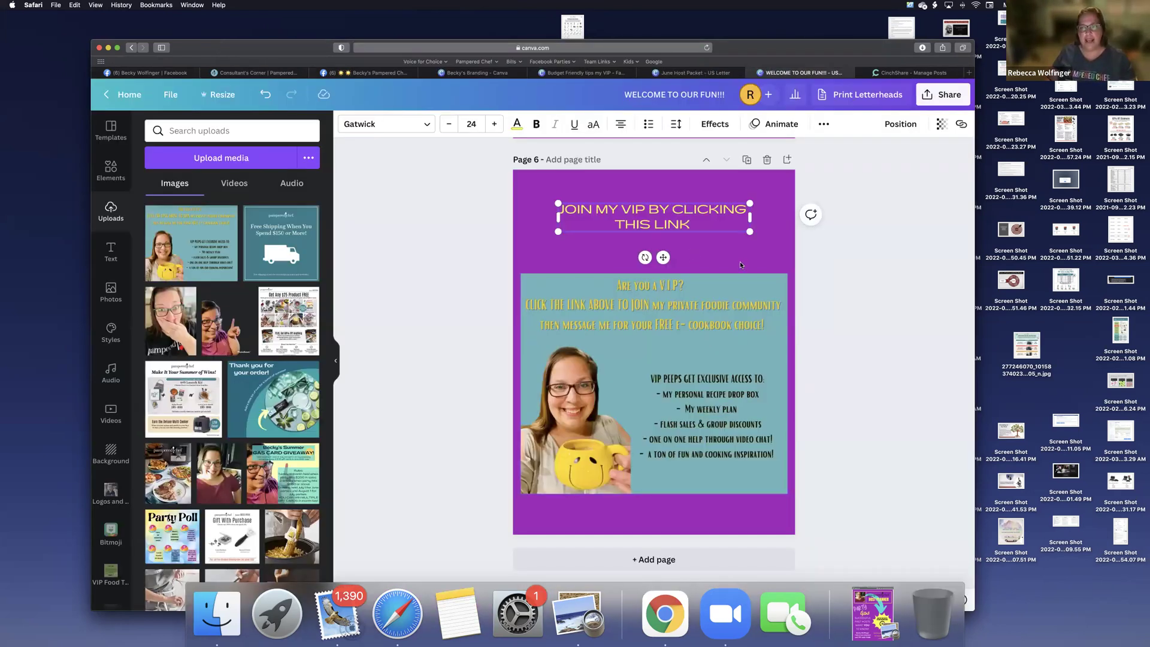
- Link the "JOIN MY VIP BY CLICKING THIS LINK" text to the copied Facebook group address
{"action": "left_click", "coordinate": [710, 210]}
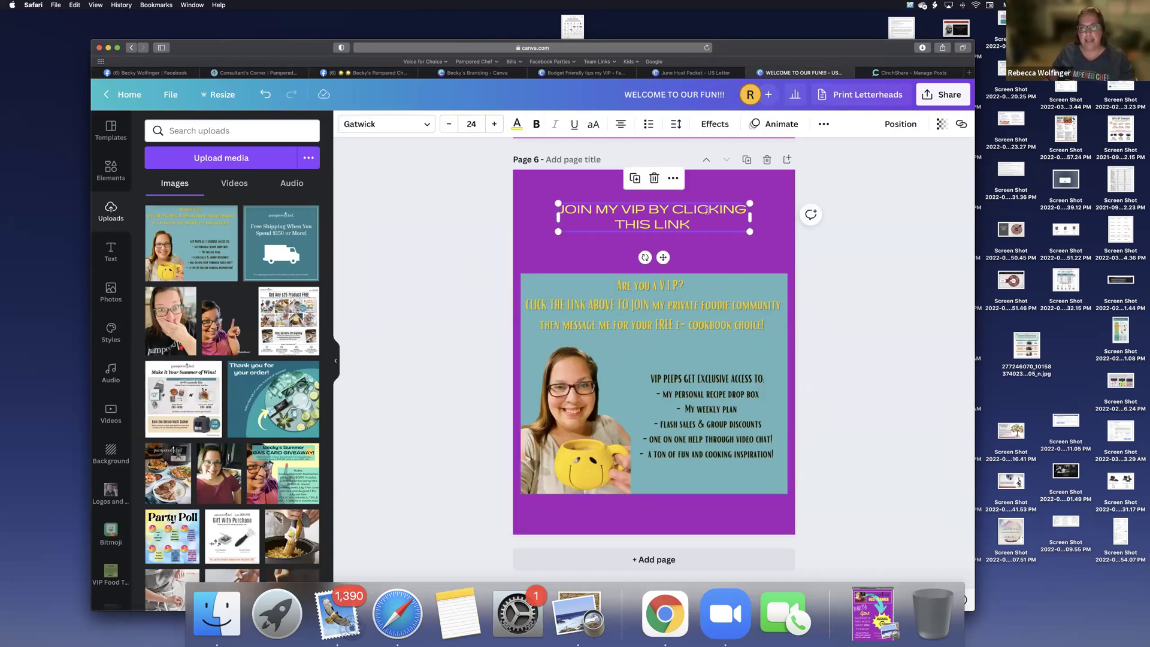
{"action": "left_click", "coordinate": [672, 178]}
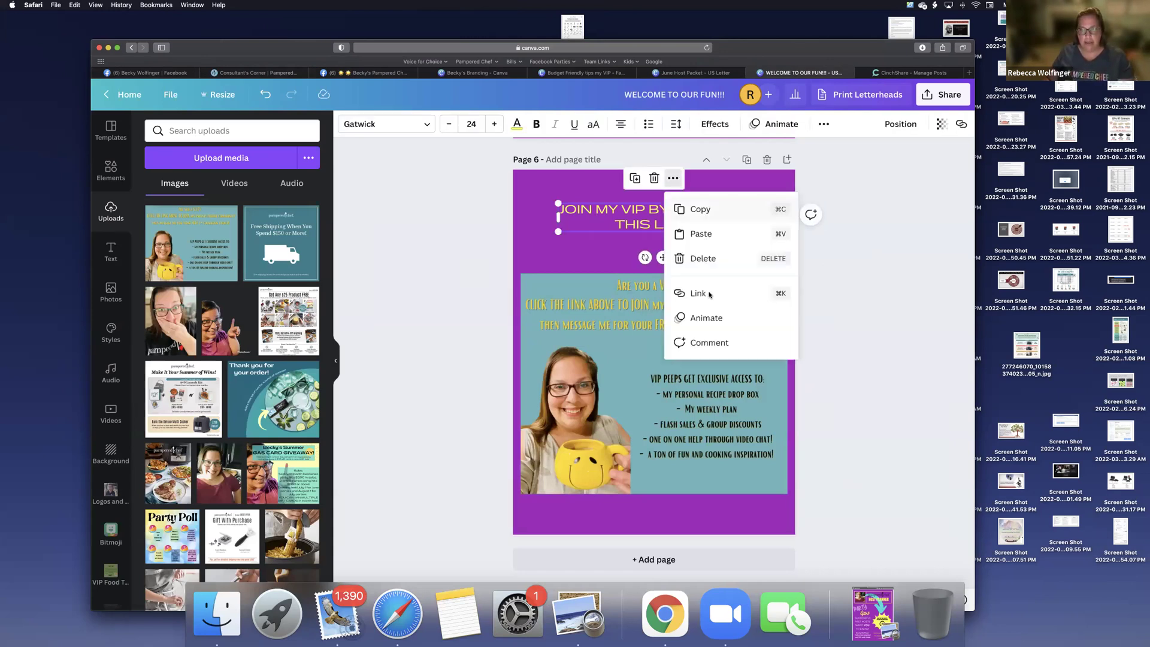
{"action": "key", "text": "super+k"}
{"action": "left_click", "coordinate": [740, 249]}
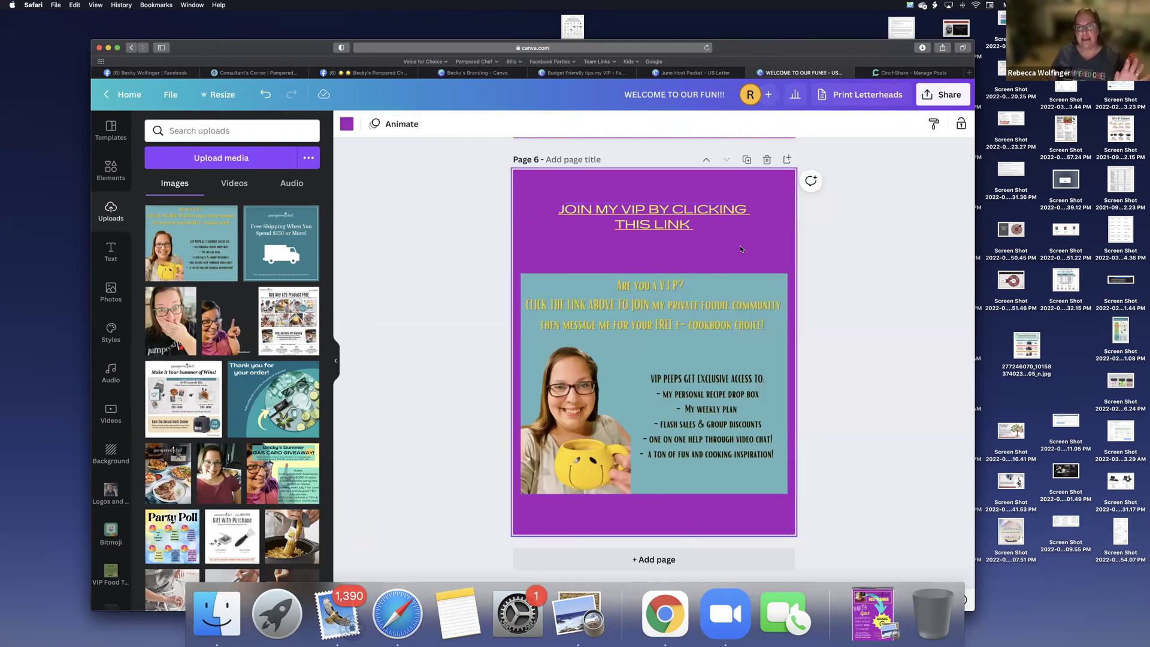
- Review all the flyer's pages from the welcome page through to page 6
{"action": "scroll", "coordinate": [740, 248], "scroll_direction": "up", "scroll_amount": 20}
{"action": "scroll", "coordinate": [740, 249], "scroll_direction": "up", "scroll_amount": 3}
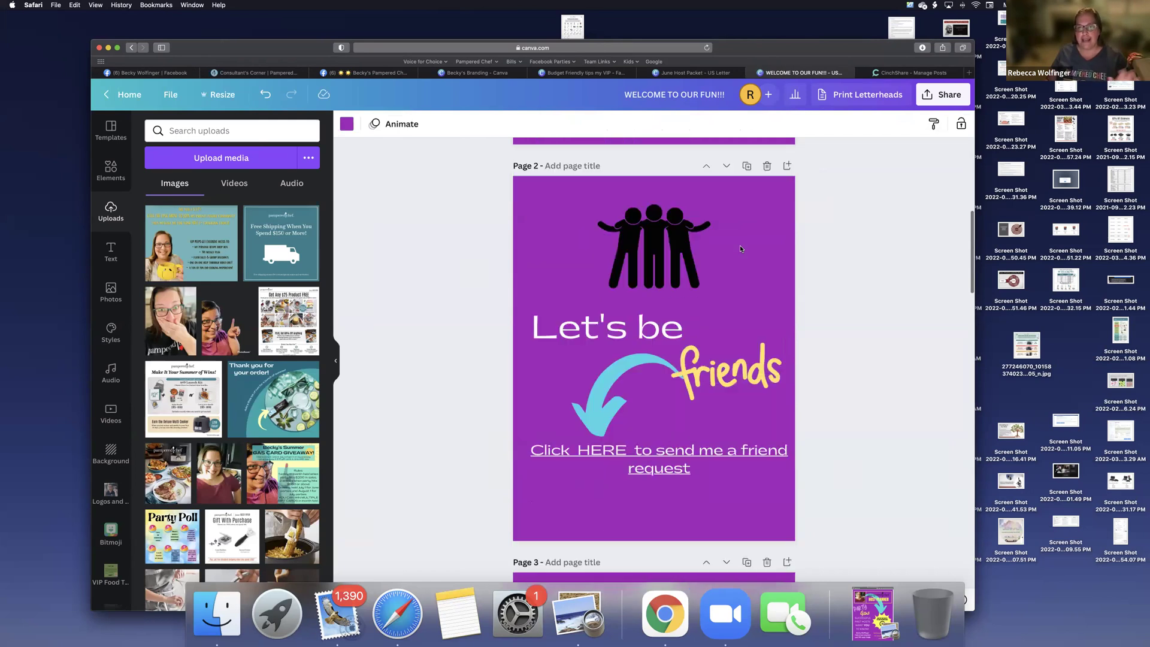
{"action": "scroll", "coordinate": [739, 246], "scroll_direction": "up", "scroll_amount": 6}
{"action": "scroll", "coordinate": [739, 246], "scroll_direction": "down", "scroll_amount": 3}
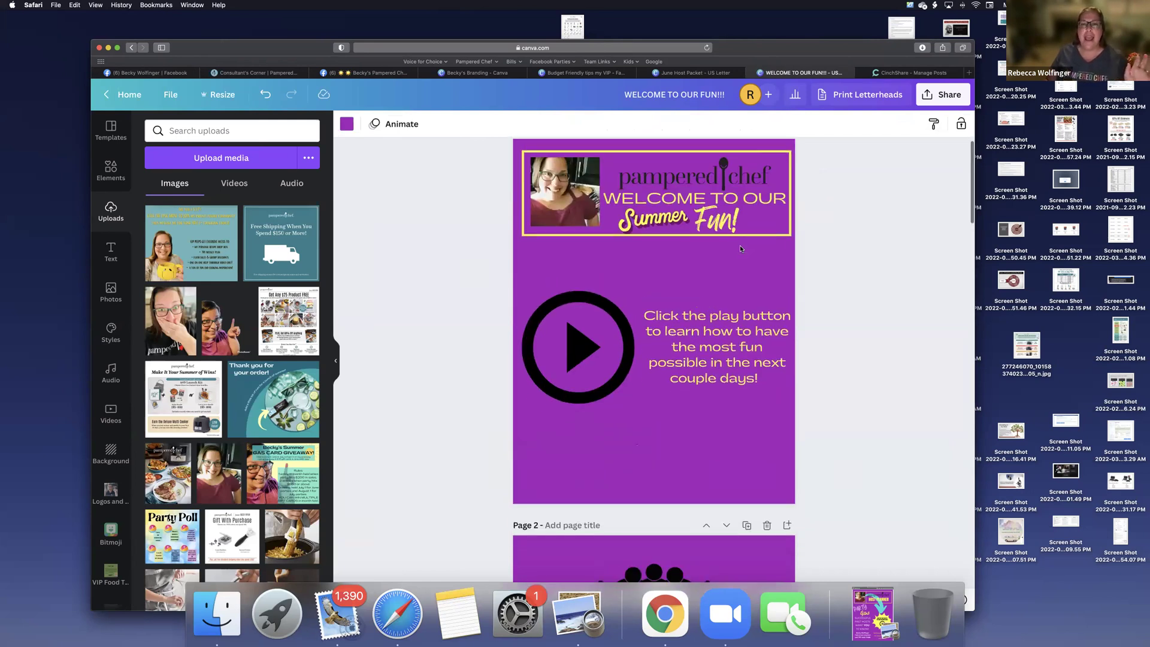
{"action": "scroll", "coordinate": [739, 246], "scroll_direction": "down", "scroll_amount": 20}
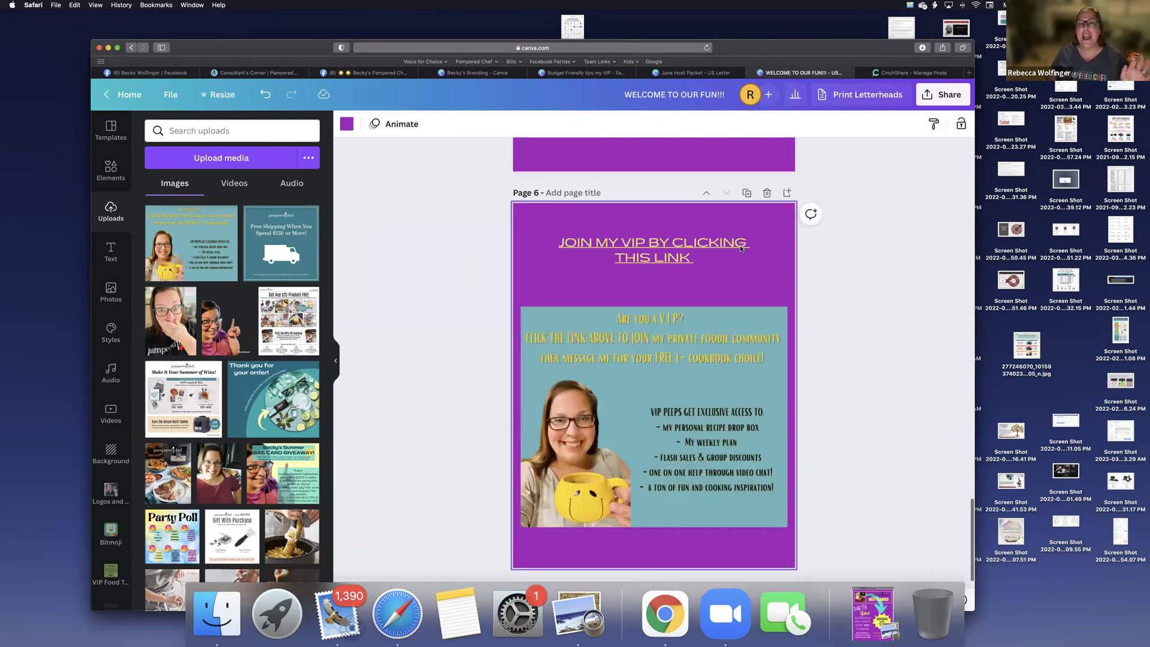
{"action": "scroll", "coordinate": [738, 247], "scroll_direction": "down", "scroll_amount": 1}
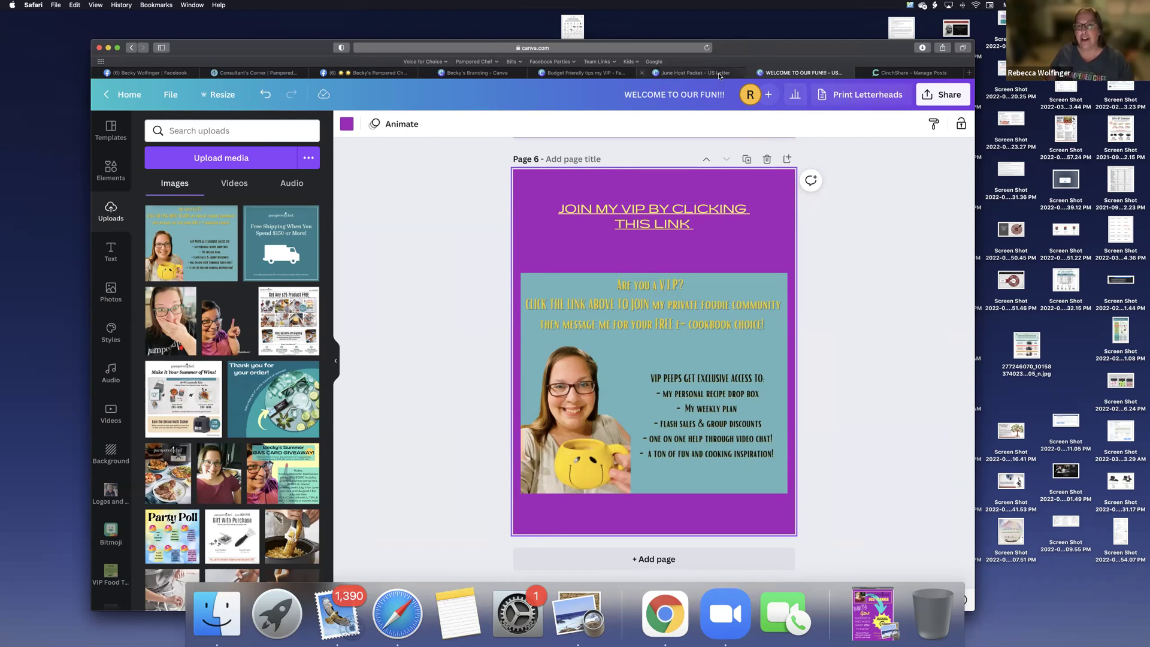
- Return to the Brand Kit page and search the new-design formats for "letter"
{"action": "left_click", "coordinate": [473, 72]}
{"action": "left_click", "coordinate": [876, 133]}
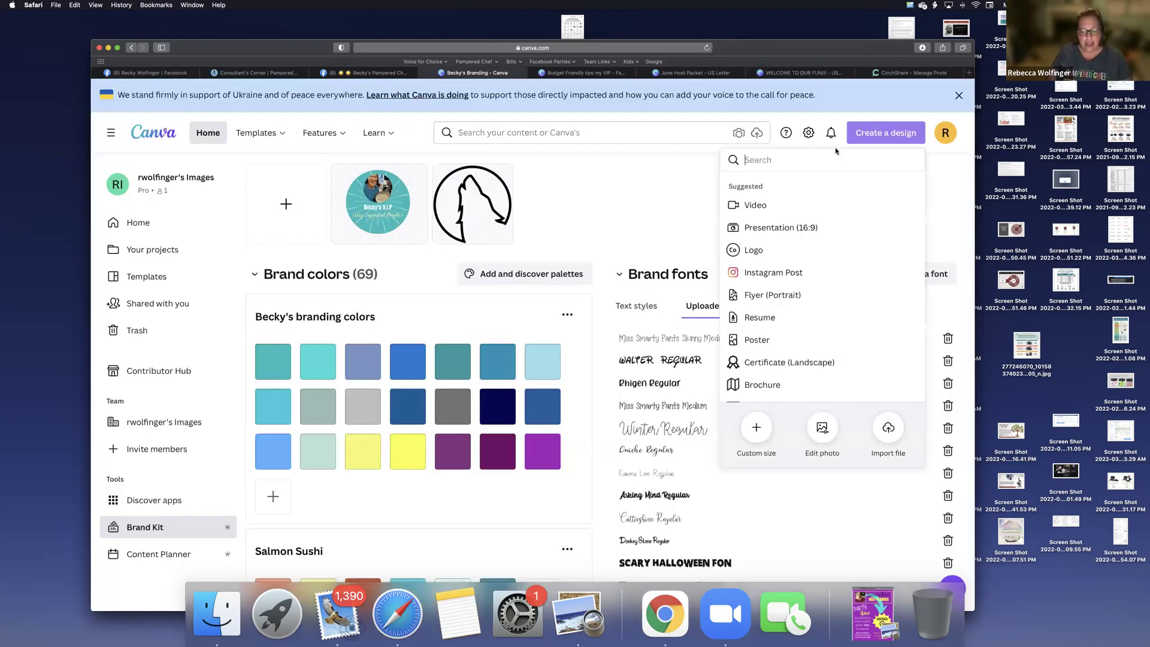
{"action": "type", "text": "letter"}
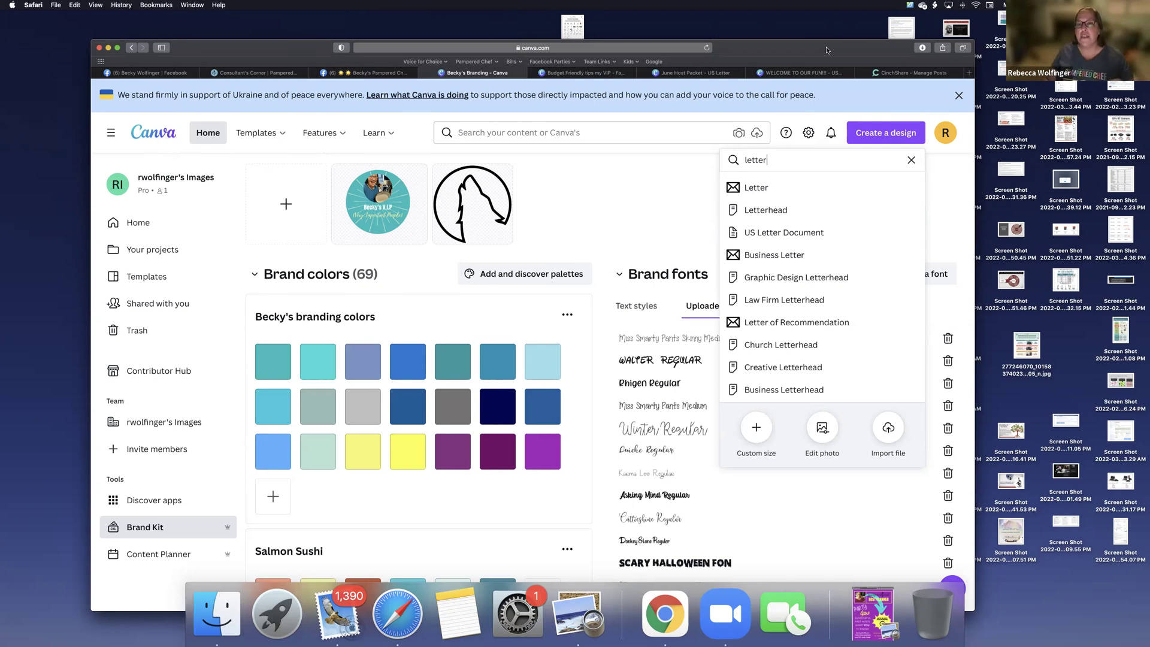
- Download all pages of the "WELCOME TO OUR FUN!!!" flyer as a PDF Standard file
{"action": "left_click", "coordinate": [802, 72]}
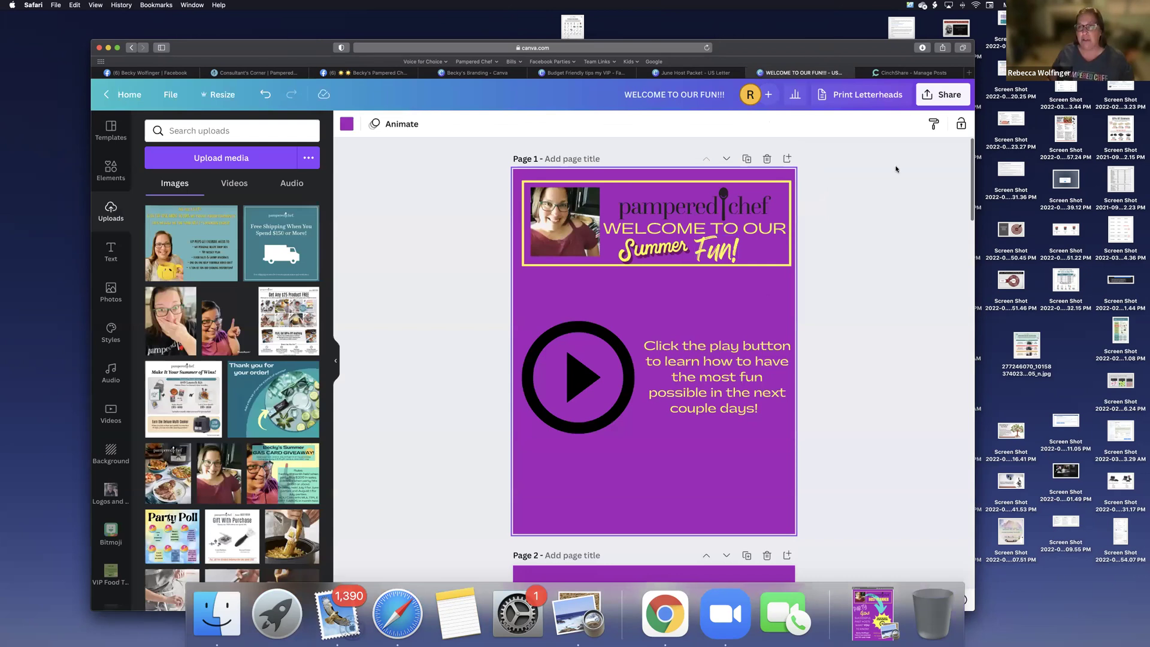
{"action": "left_click", "coordinate": [939, 95]}
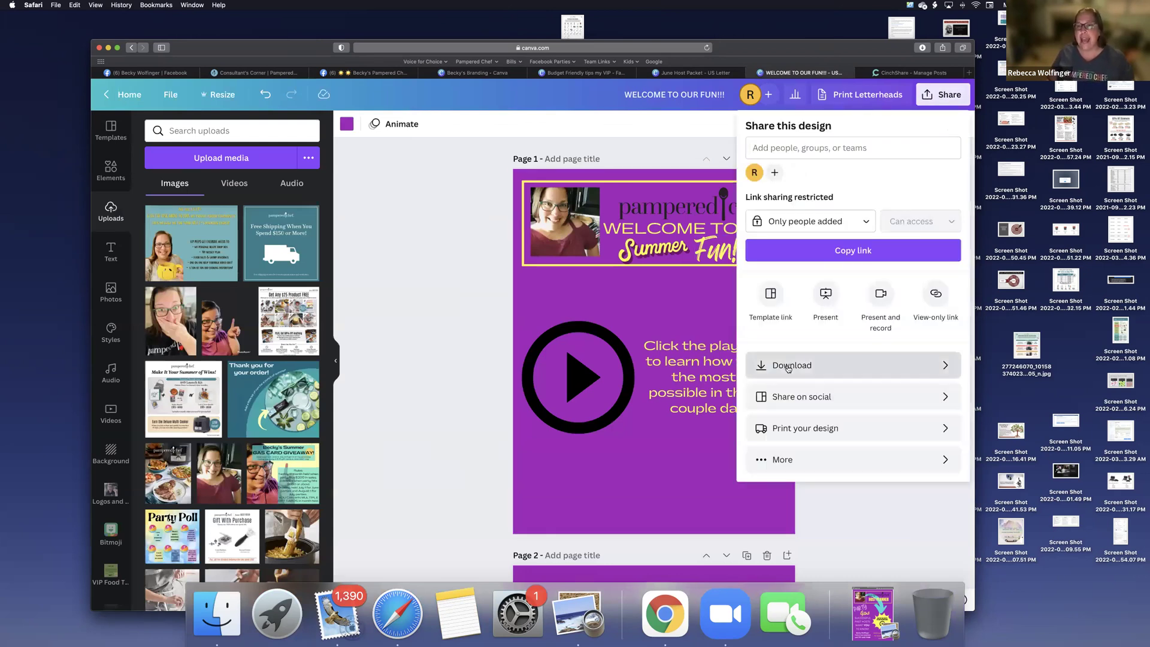
{"action": "left_click", "coordinate": [788, 367]}
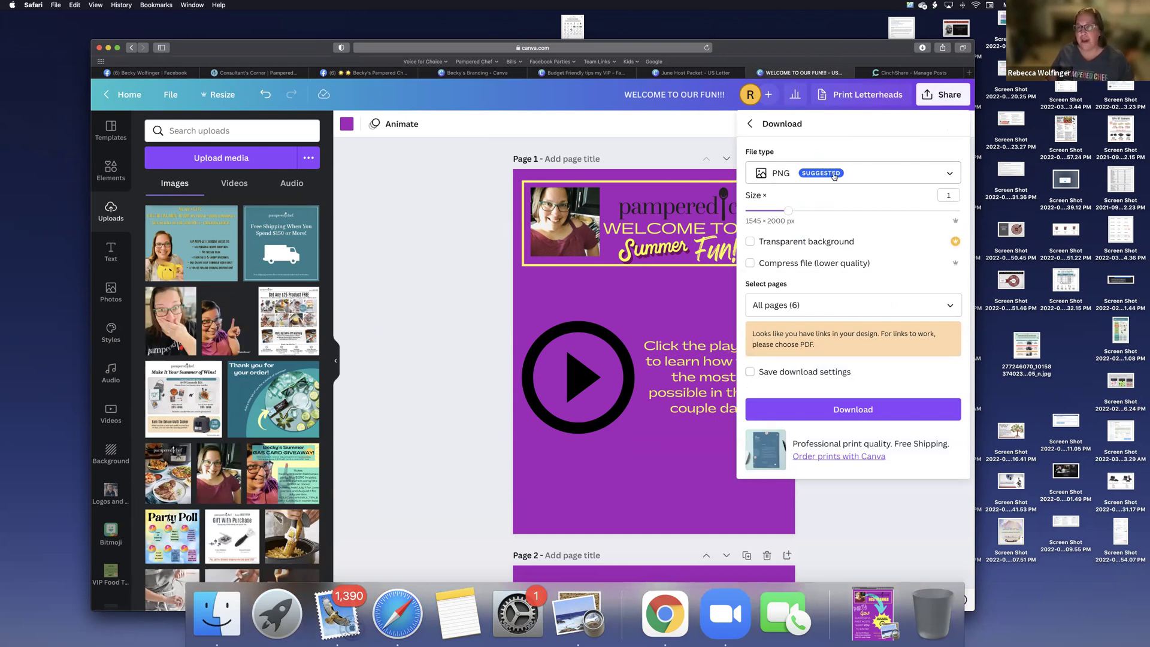
{"action": "left_click", "coordinate": [777, 150]}
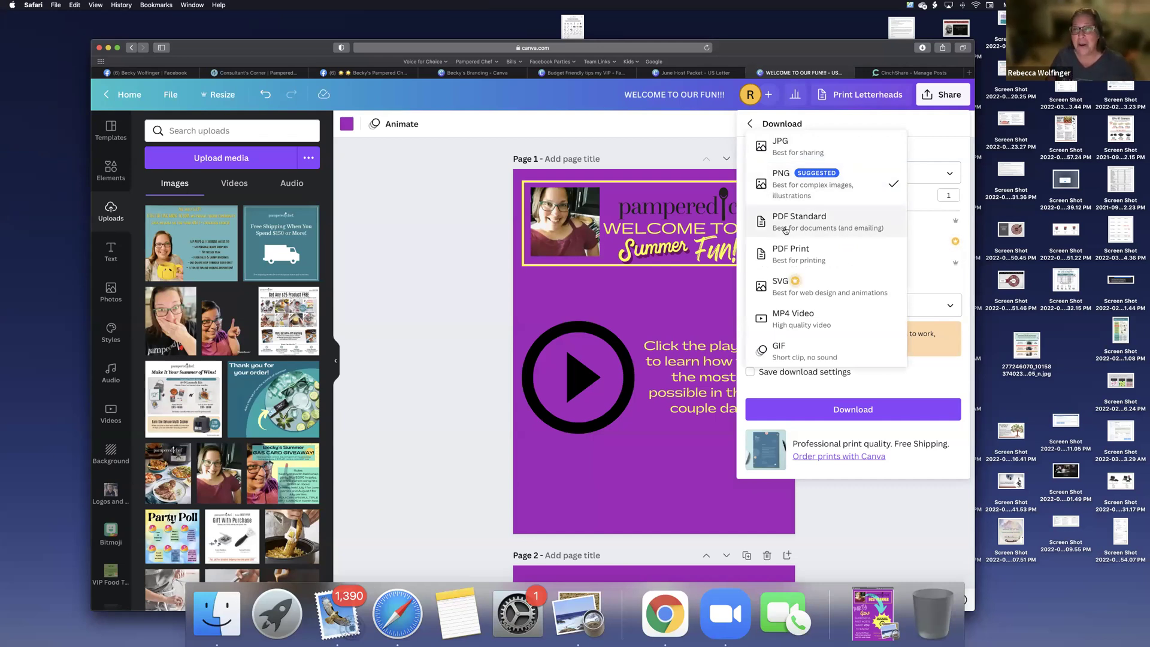
{"action": "left_click", "coordinate": [785, 230]}
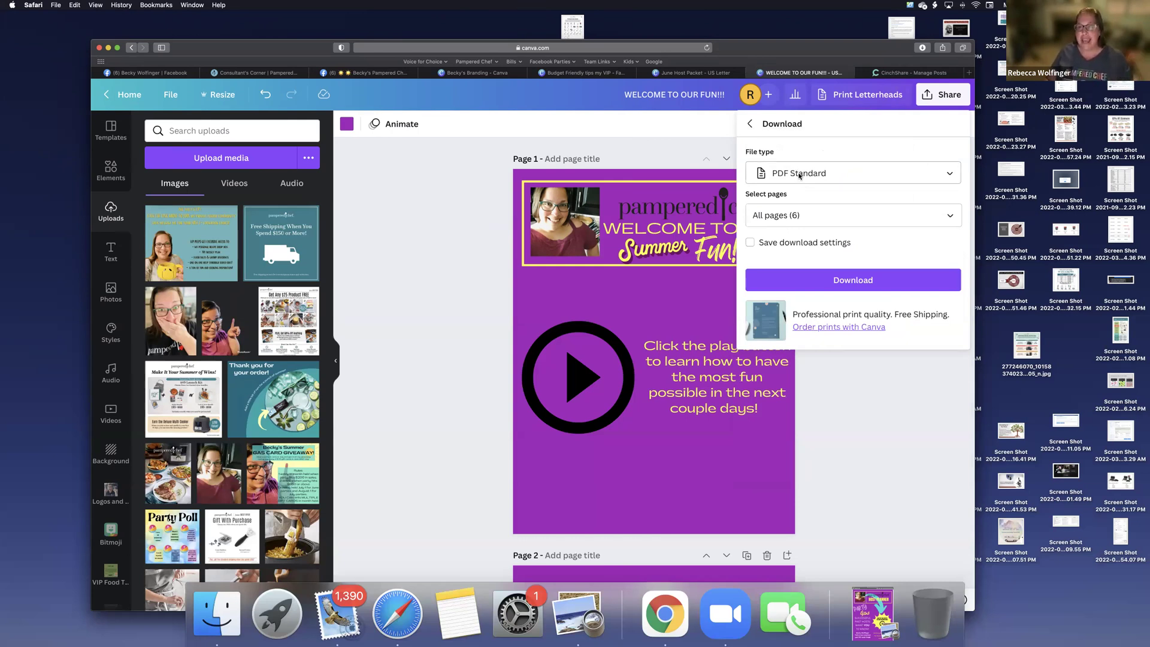
{"action": "left_click", "coordinate": [883, 280]}
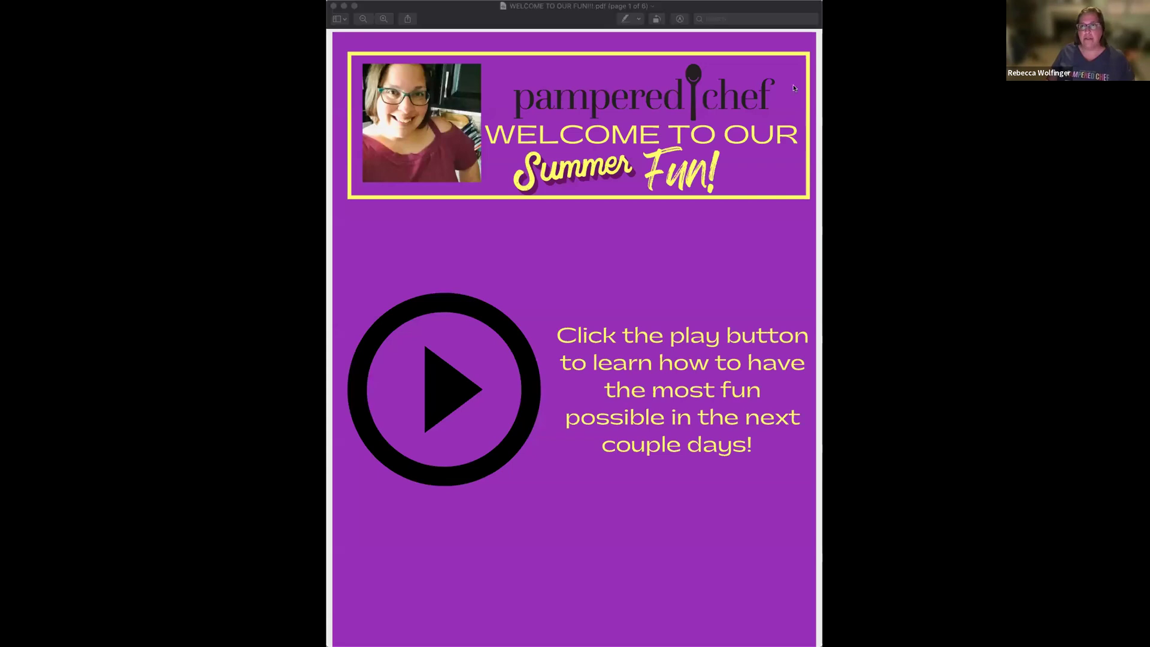
- Test the play button's YouTube link on page 1 of the downloaded flyer PDF in Preview
{"action": "left_click", "coordinate": [438, 20]}
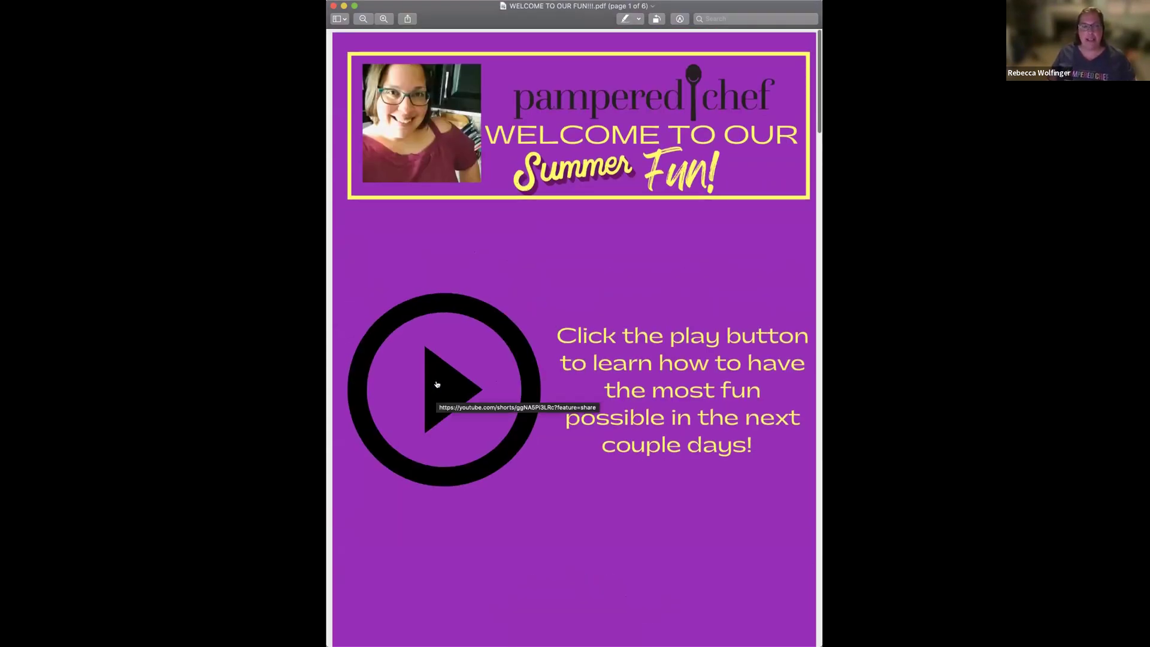
{"action": "left_click", "coordinate": [437, 384]}
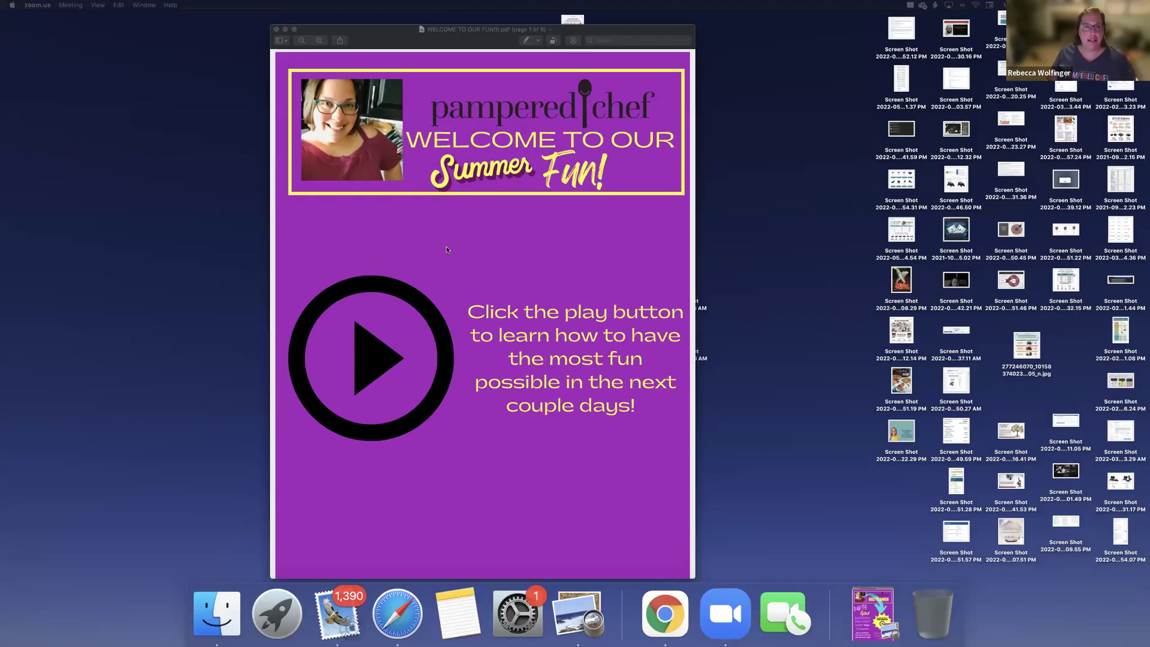
{"action": "left_click", "coordinate": [379, 353]}
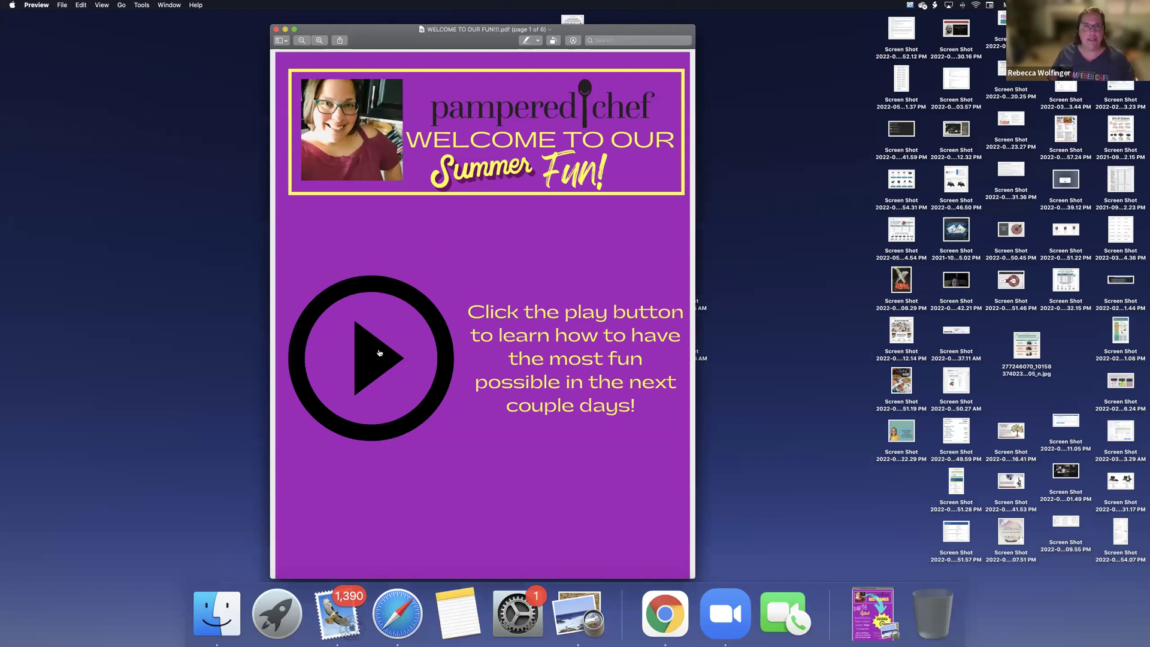
{"action": "left_click", "coordinate": [378, 353]}
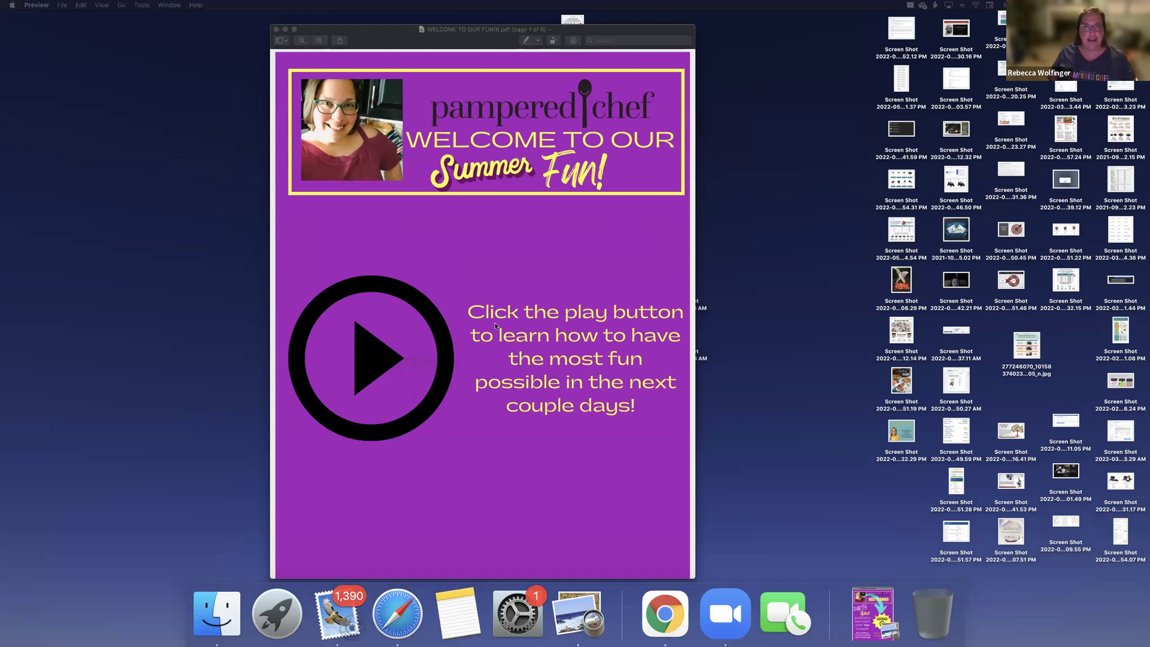